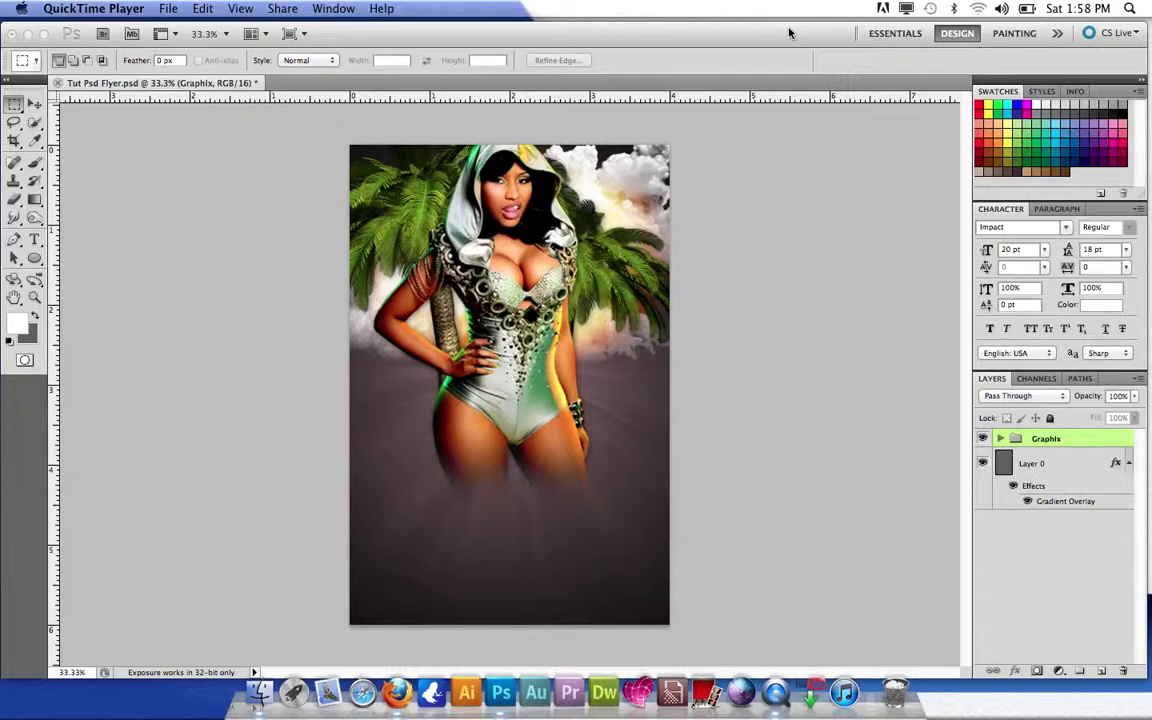
# Add a text layer reading "SEXY LADIES" in Impact at 20 pt beside the woman's waist
pyautogui.click(34, 240)
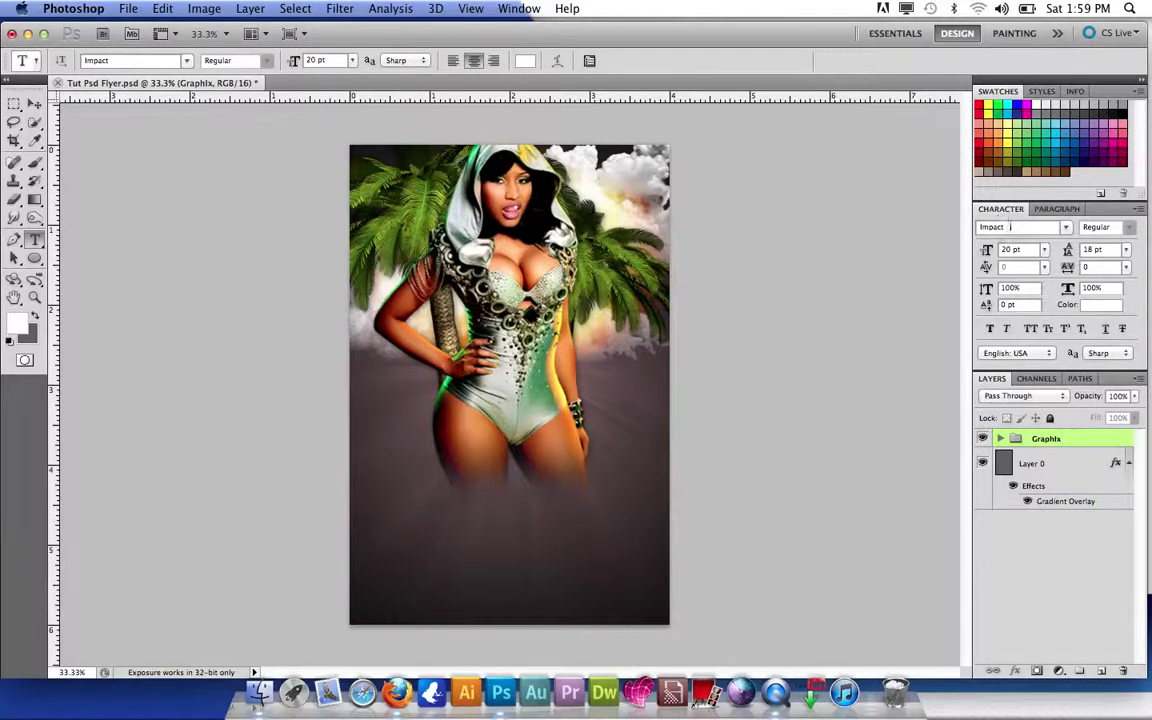
pyautogui.click(1063, 228)
pyautogui.click(1052, 230)
pyautogui.click(400, 392)
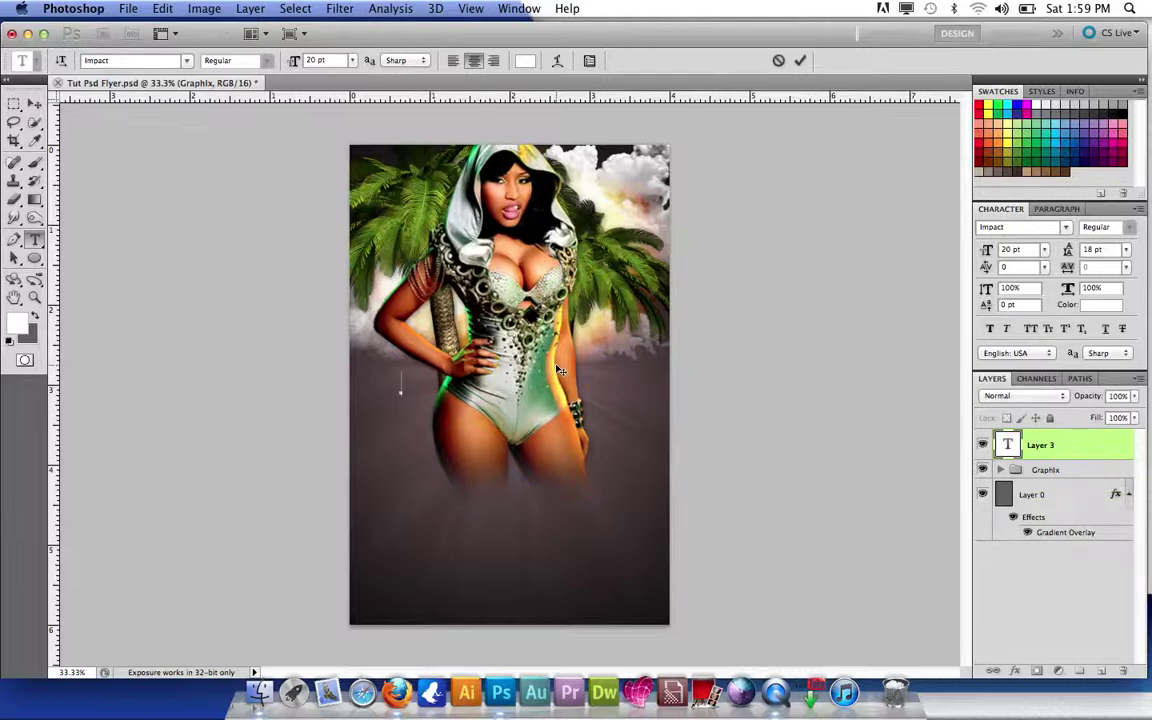
pyautogui.write('SEXY LAD')
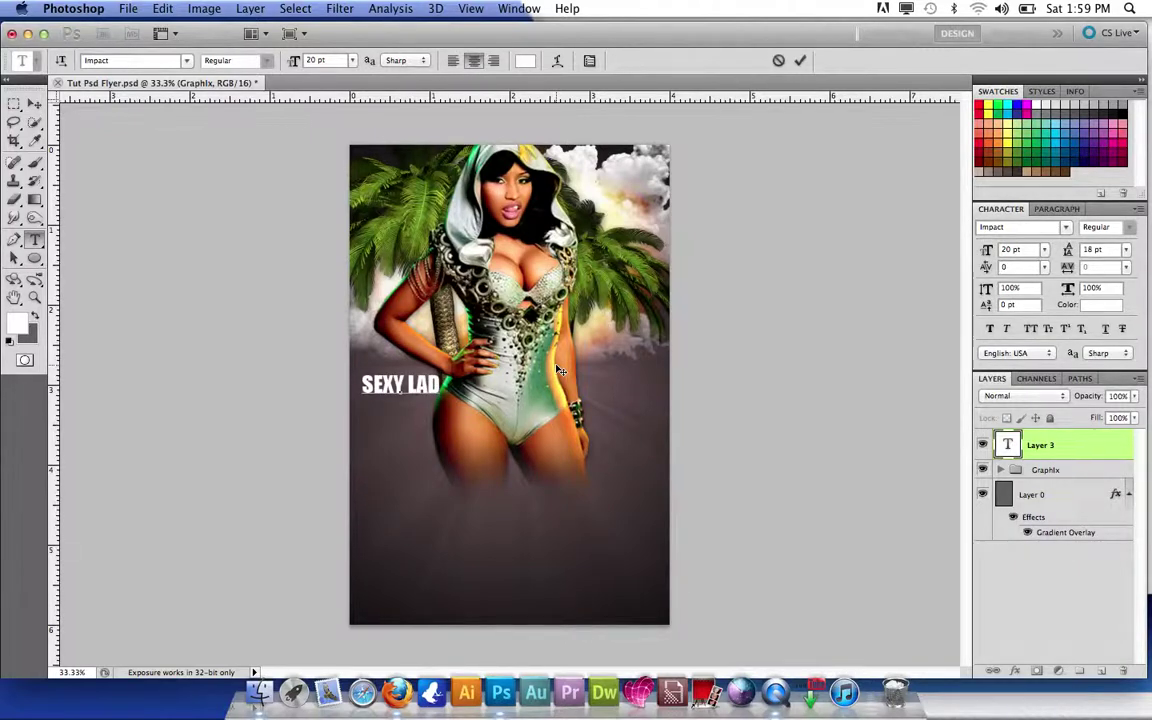
pyautogui.write('Y')
pyautogui.press('BackSpace')
pyautogui.write('O')
pyautogui.press('BackSpace')
pyautogui.write('IES')
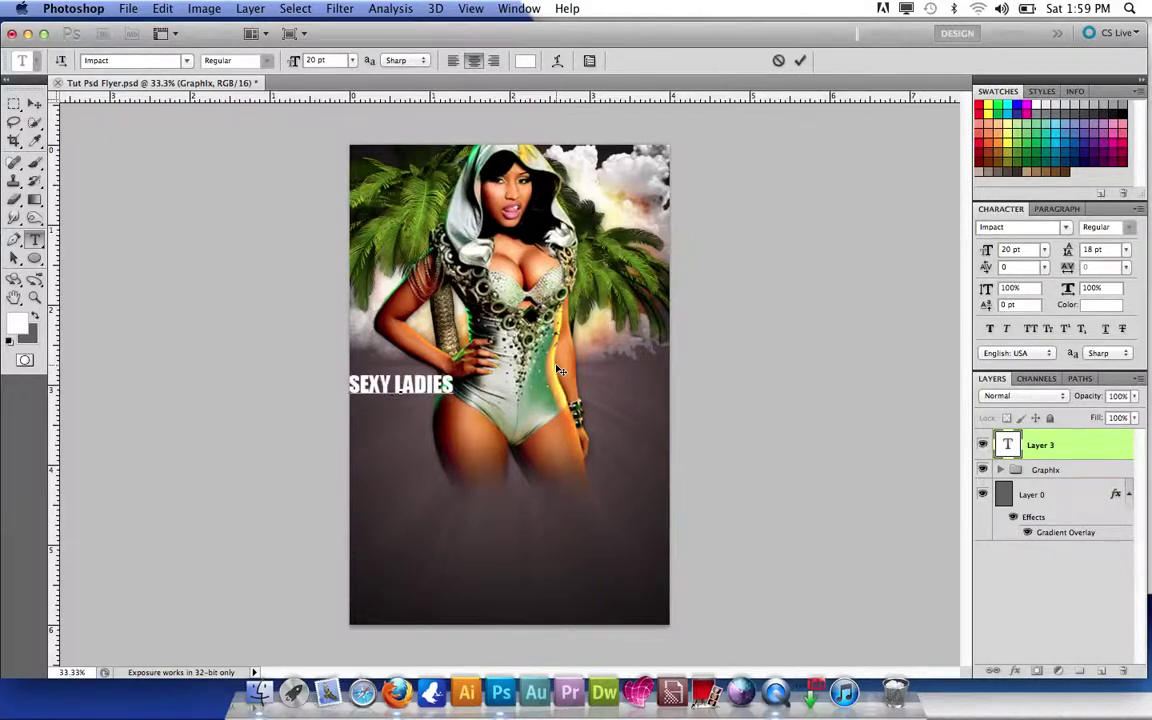
# Move the SEXY LADIES text over the woman's hips, enlarge it to 60 pt and reposition it within the flyer's width
pyautogui.click(34, 103)
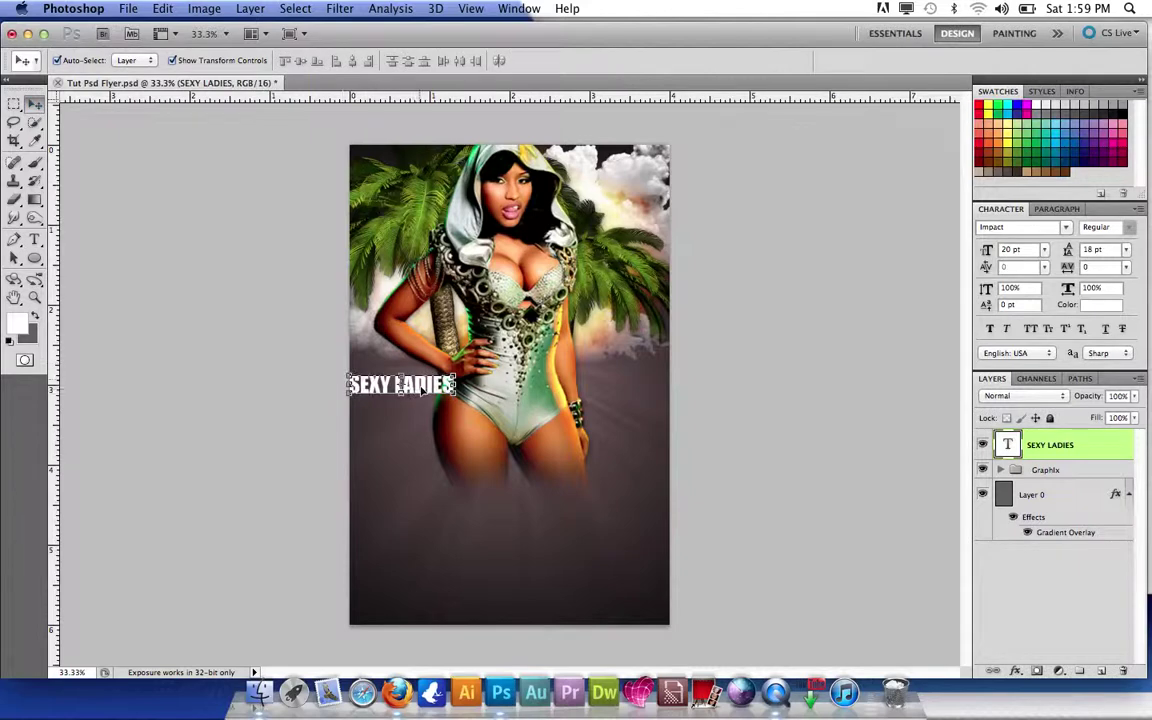
pyautogui.moveTo(347, 378); pyautogui.dragTo(472, 396)
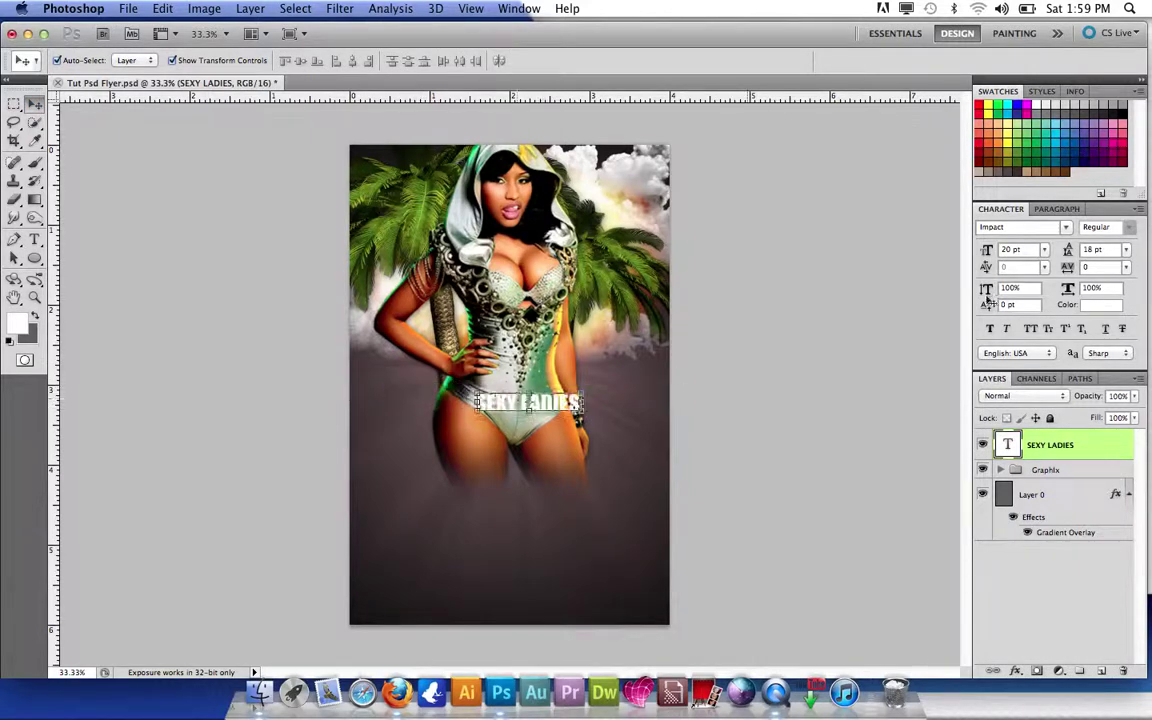
pyautogui.click(1044, 249)
pyautogui.click(1030, 470)
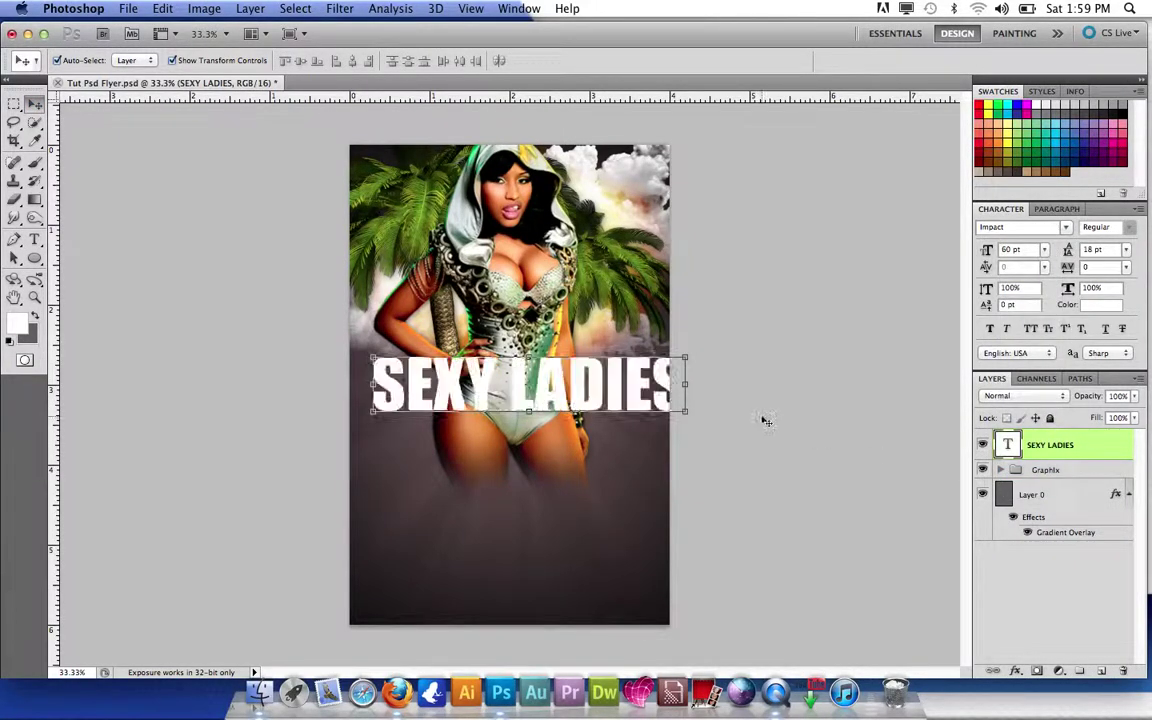
pyautogui.moveTo(605, 382); pyautogui.dragTo(589, 390)
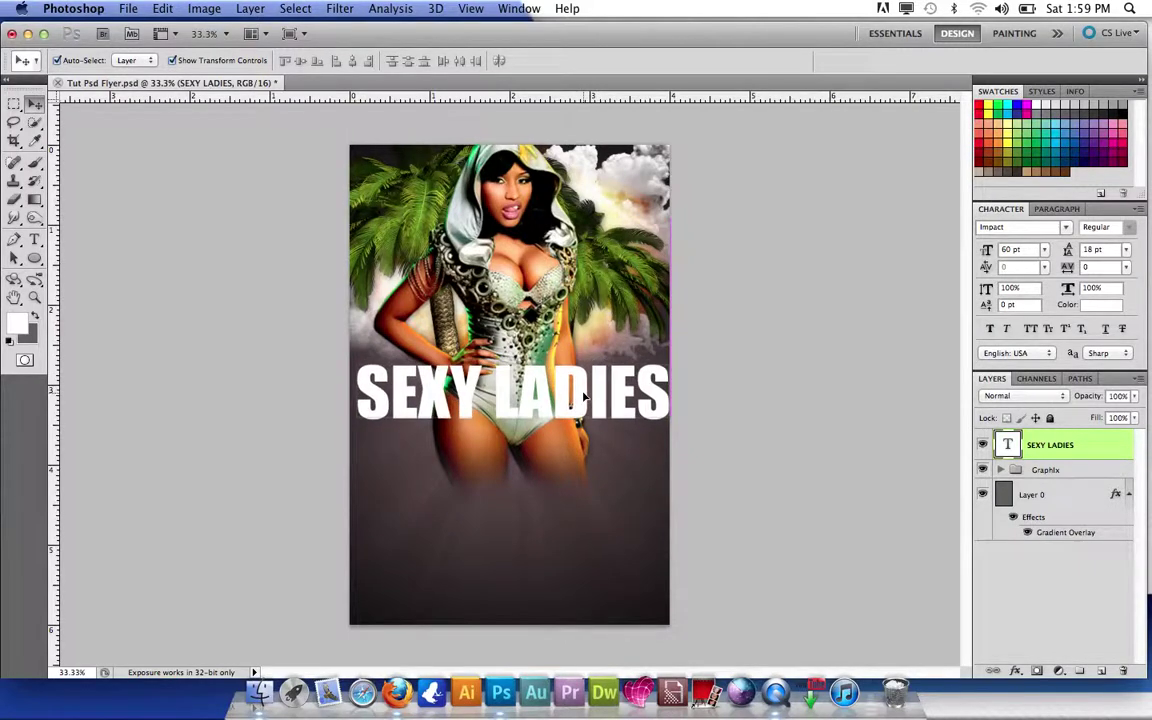
# Set the SEXY LADIES text's tracking to -25 and nudge the text slightly
pyautogui.click(1124, 268)
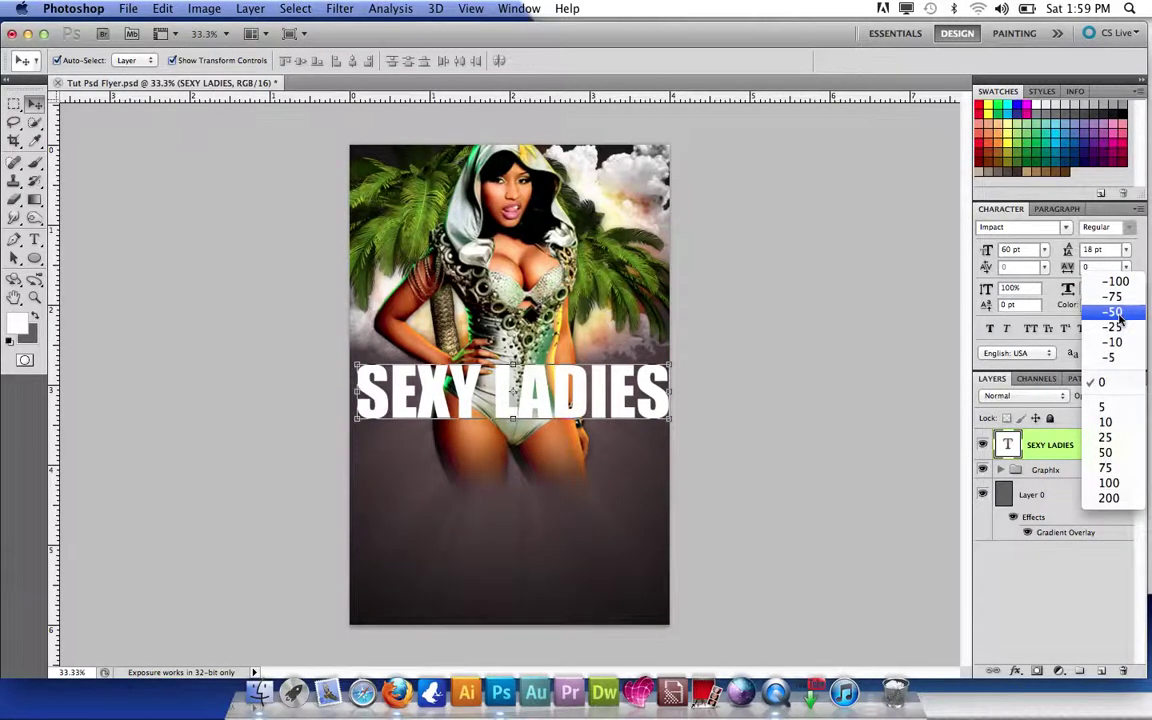
pyautogui.click(1116, 313)
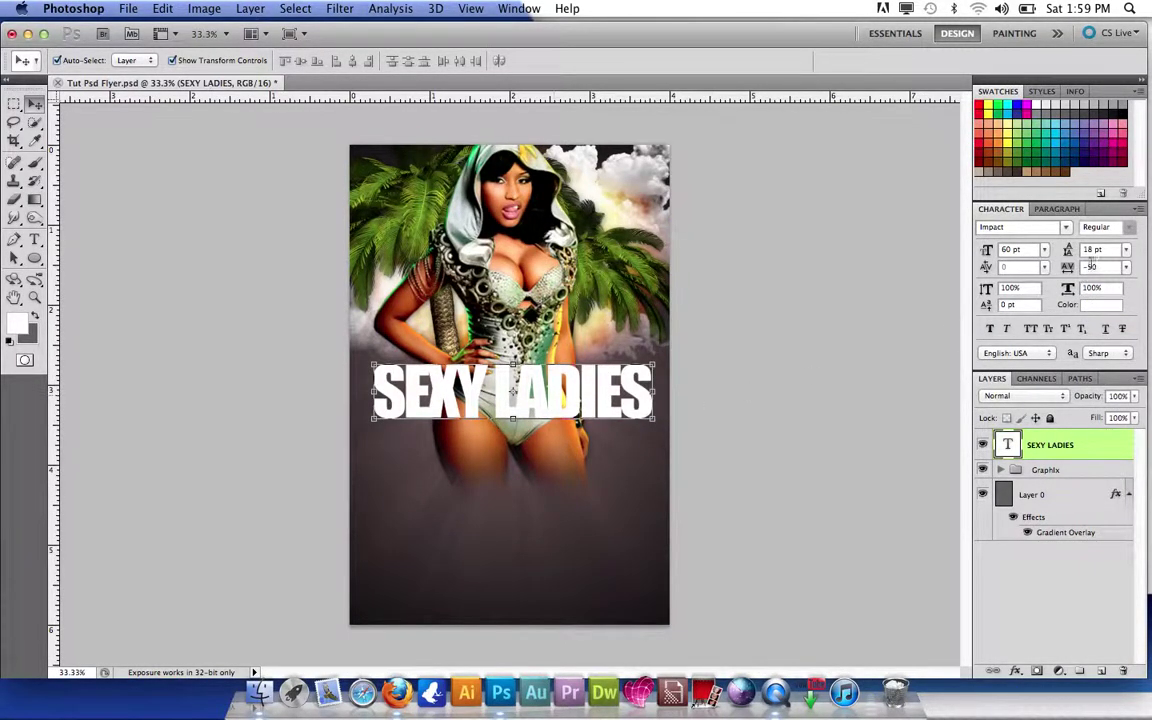
pyautogui.click(1127, 268)
pyautogui.click(1112, 330)
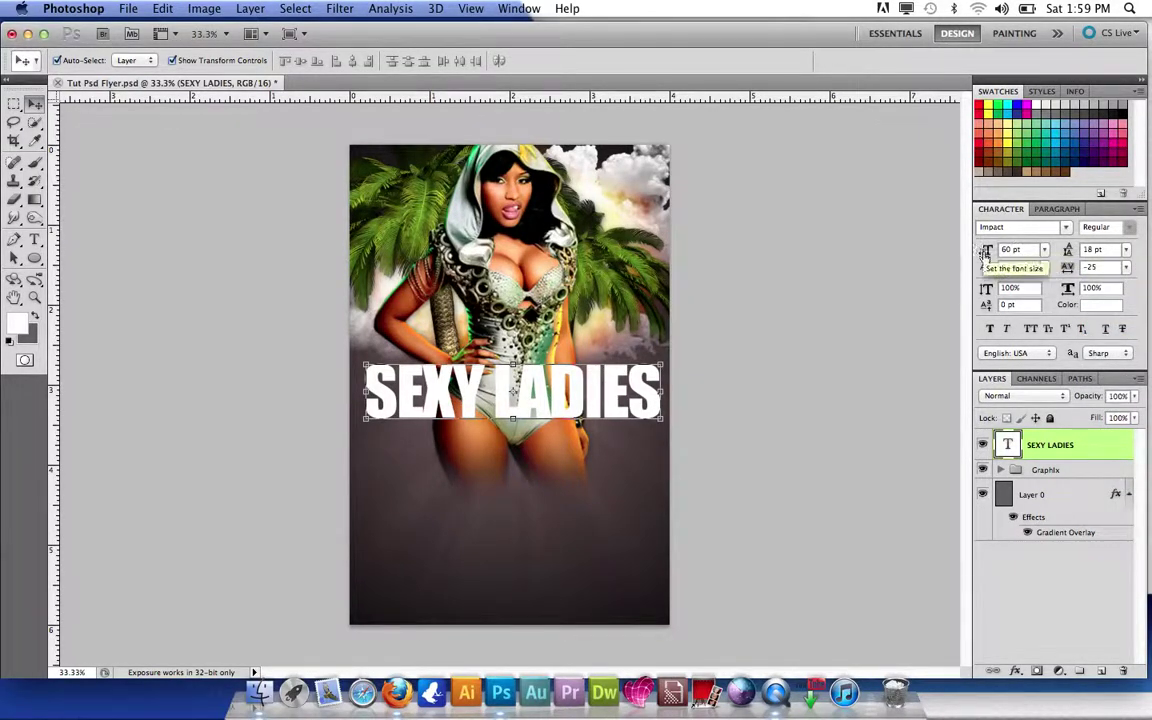
pyautogui.click(576, 397)
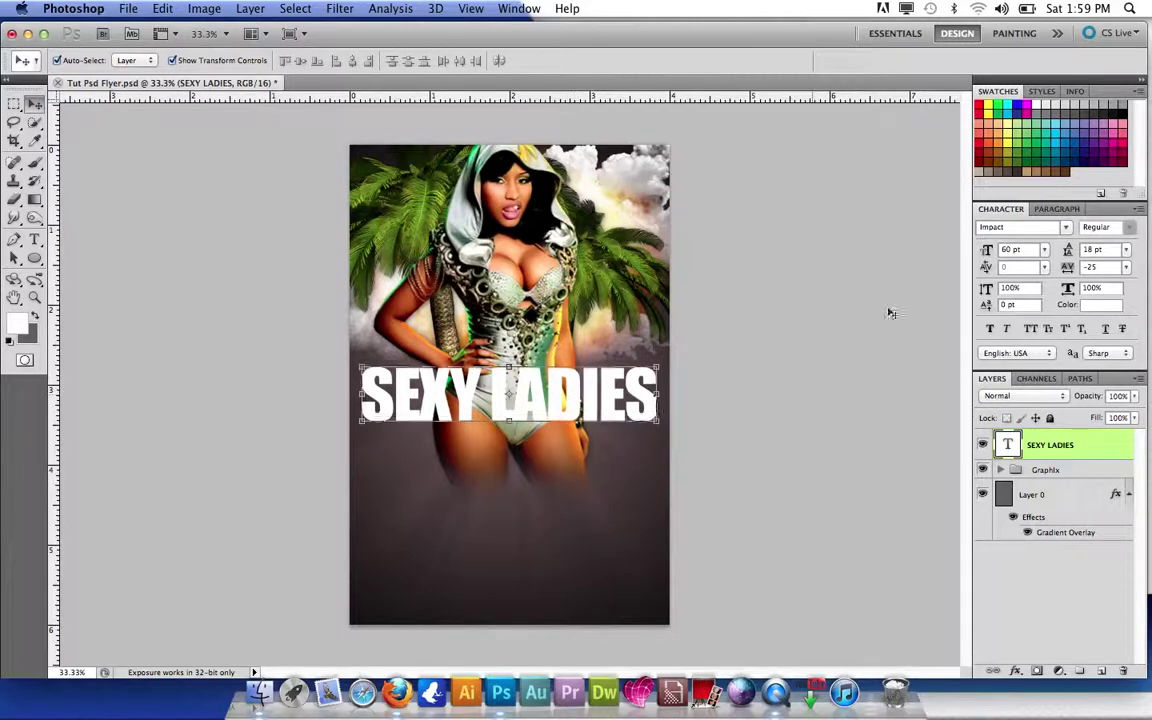
# Reduce the SEXY LADIES font size to 55 pt and adjust the text's position across the hips
pyautogui.click(1027, 250)
pyautogui.write('5')
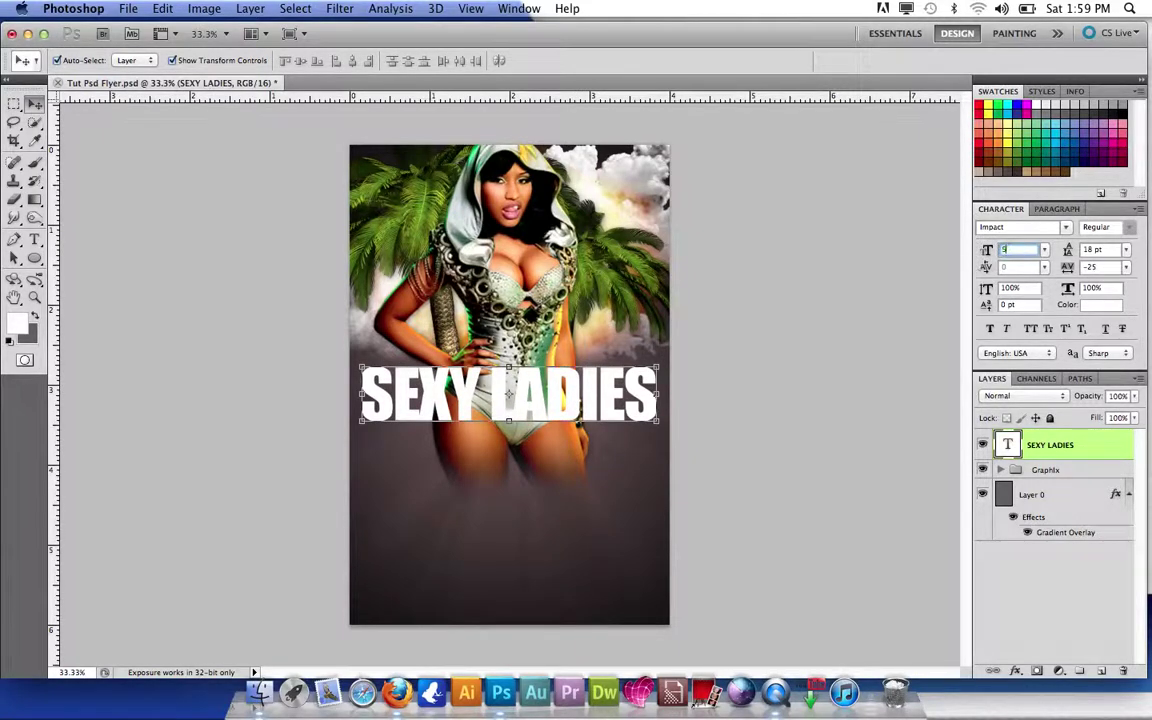
pyautogui.write('5')
pyautogui.press('Return')
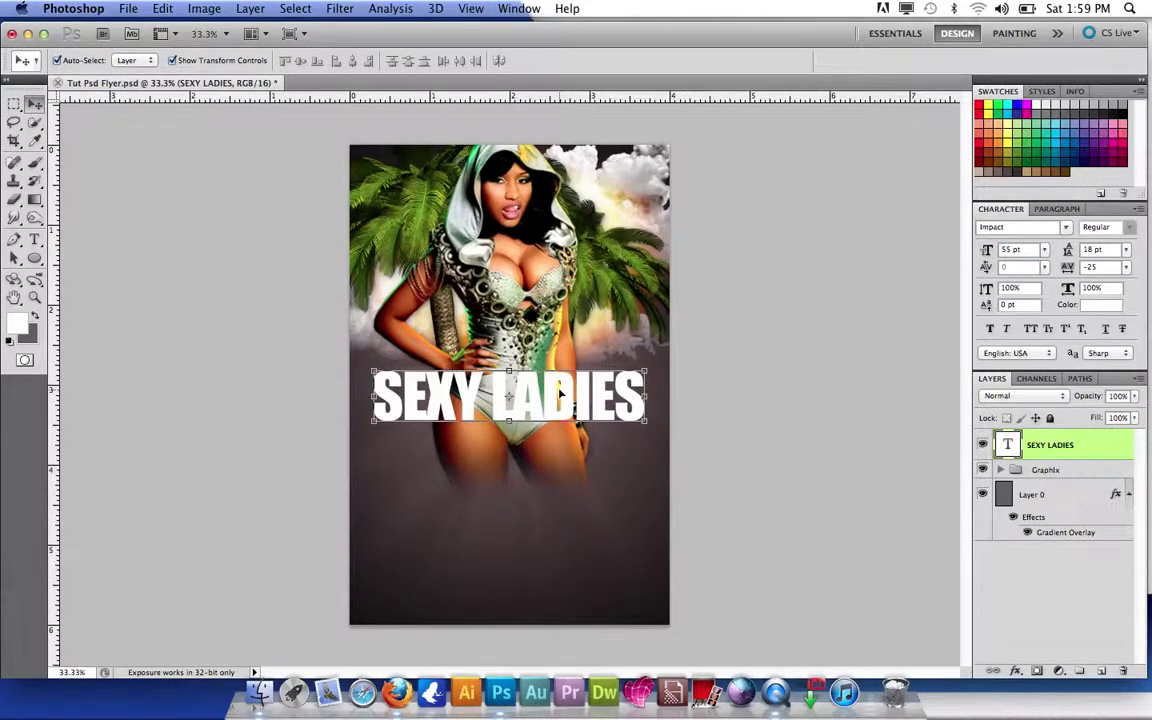
pyautogui.moveTo(557, 391); pyautogui.dragTo(551, 399)
# Add vertical margin guides about 0.25 in inside both flyer sides and a horizontal guide about 0.25 in above the lower edge
pyautogui.moveTo(53, 272); pyautogui.dragTo(369, 268)
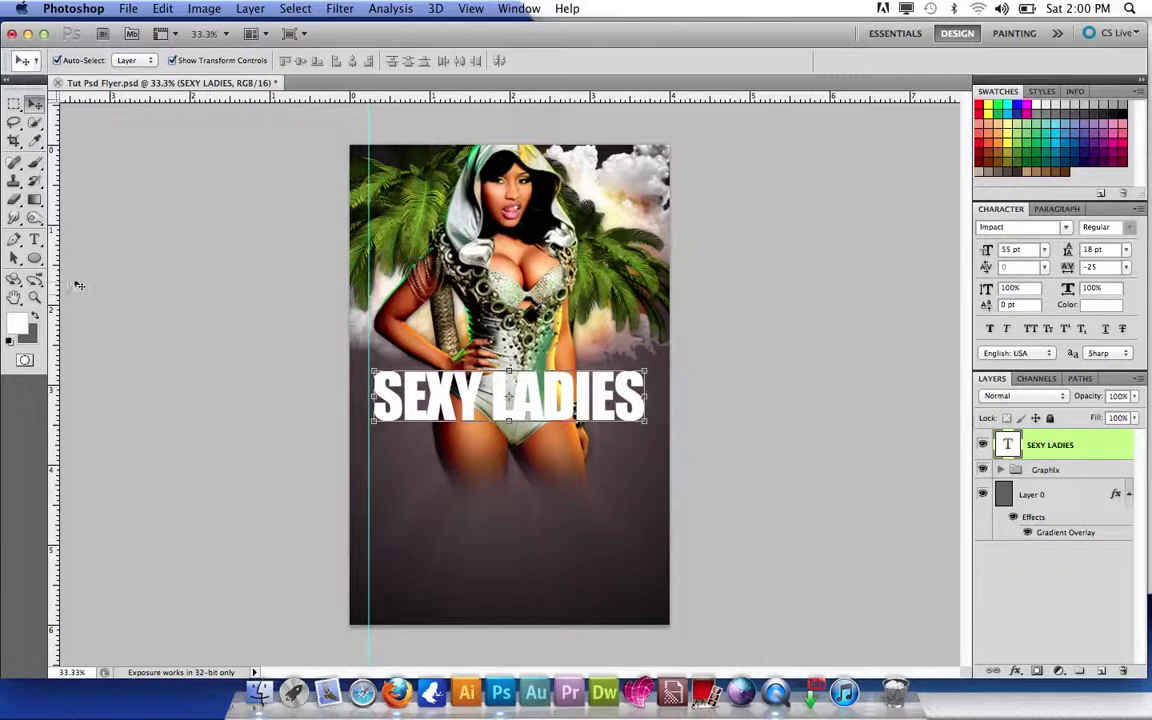
pyautogui.moveTo(67, 276); pyautogui.dragTo(648, 272)
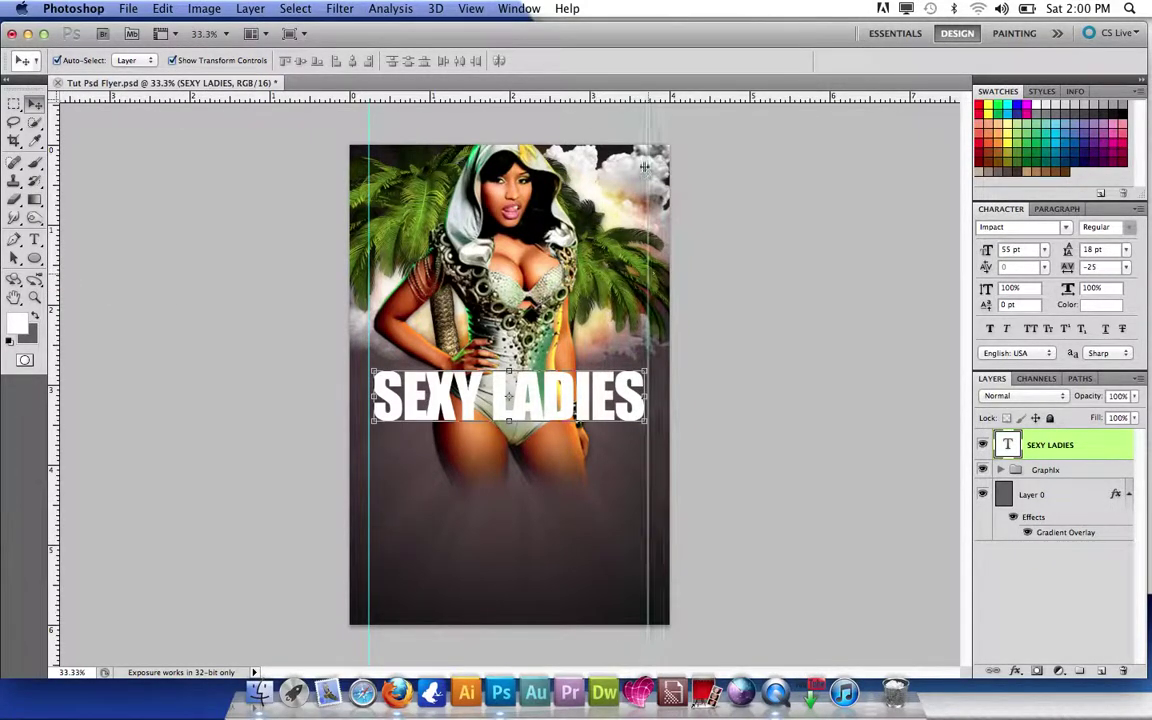
pyautogui.press('super+Tab')
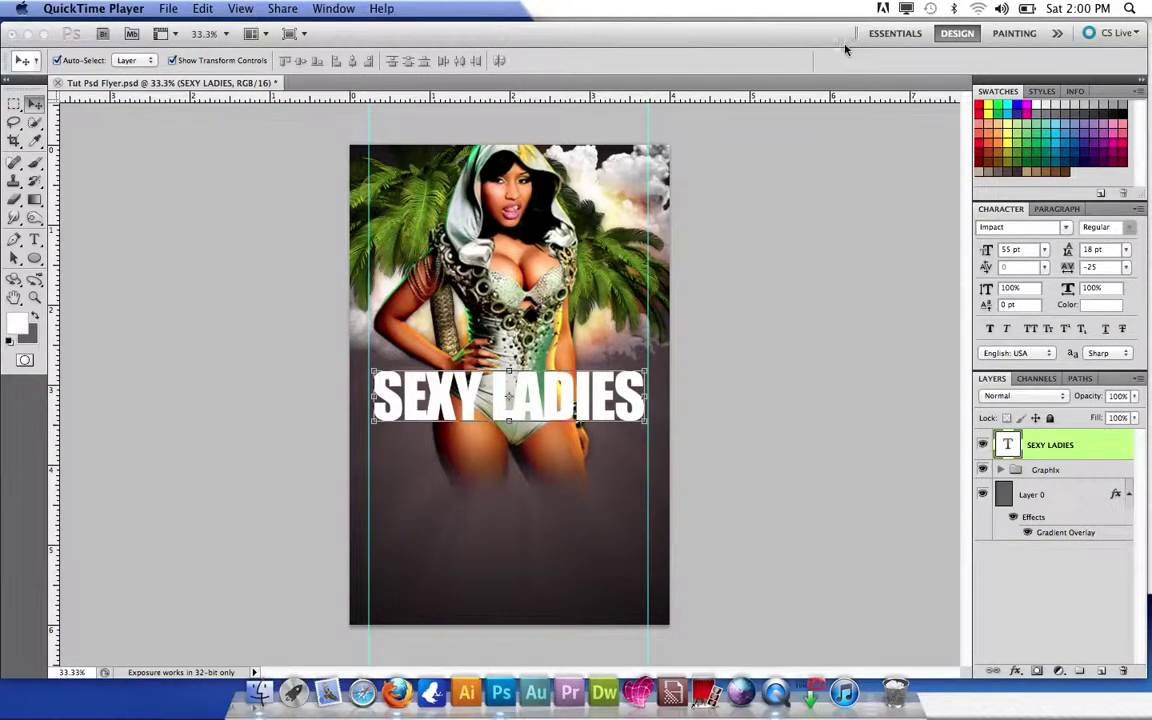
pyautogui.click(648, 128)
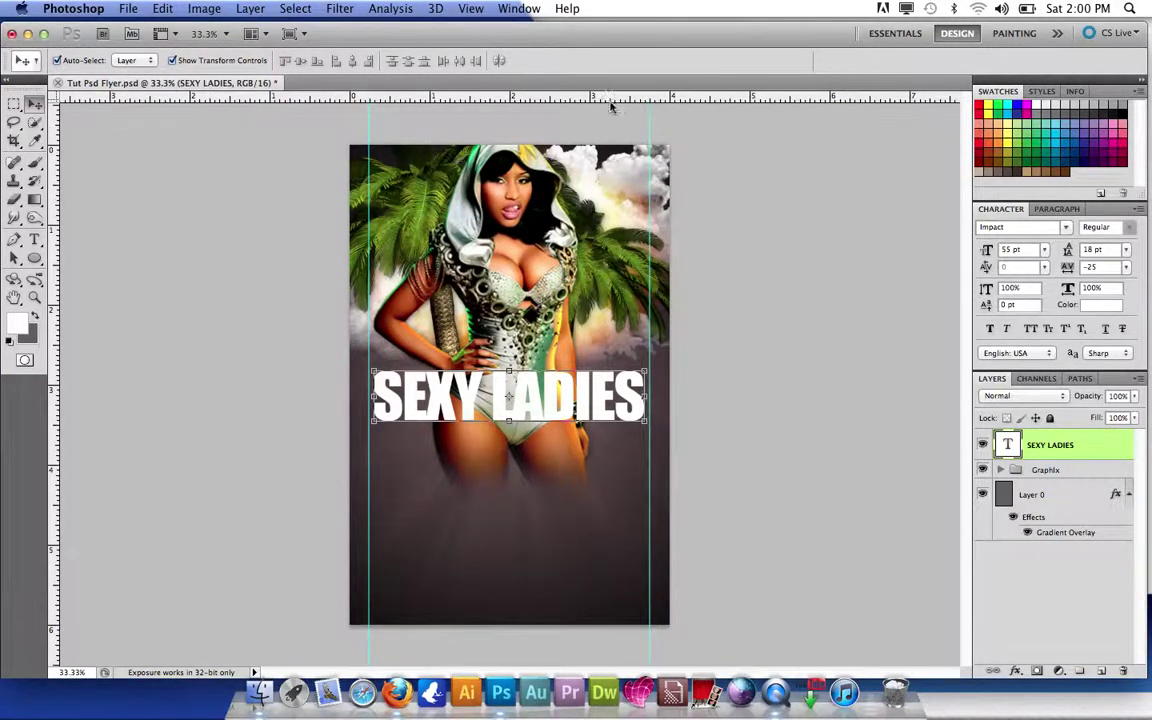
pyautogui.moveTo(612, 107); pyautogui.dragTo(588, 603)
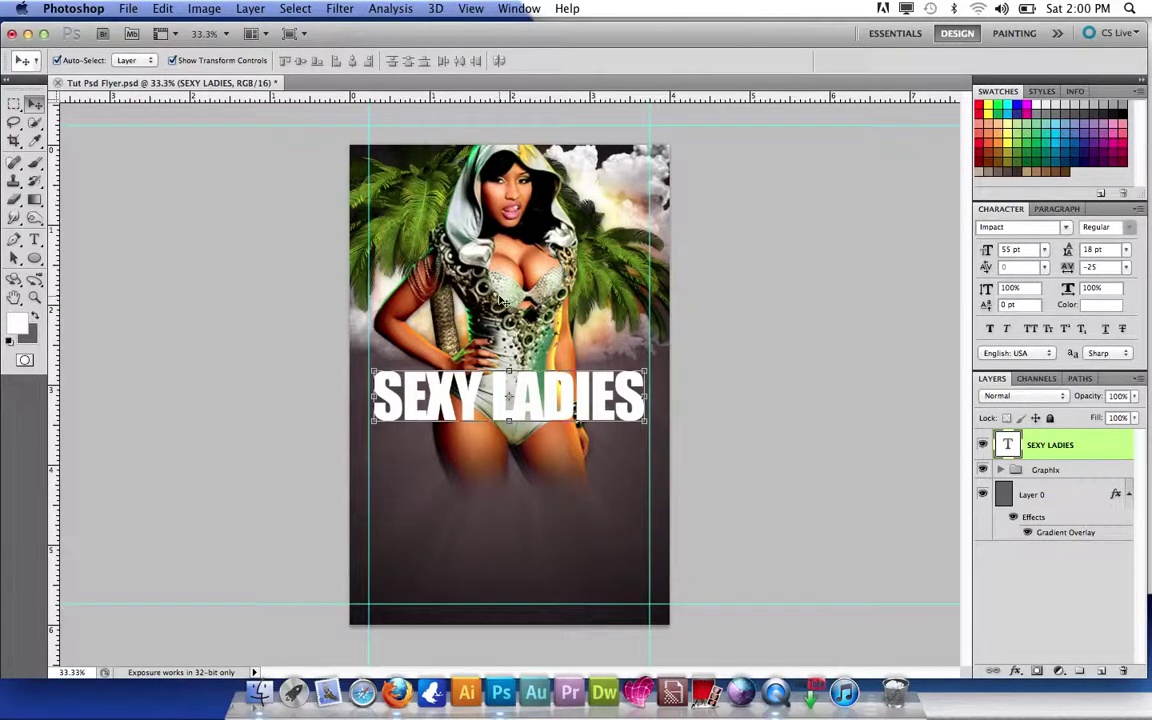
# Nudge the SEXY LADIES text up and align its horizontal center with the background Layer 0
pyautogui.click(540, 400)
pyautogui.moveTo(540, 400); pyautogui.dragTo(540, 395)
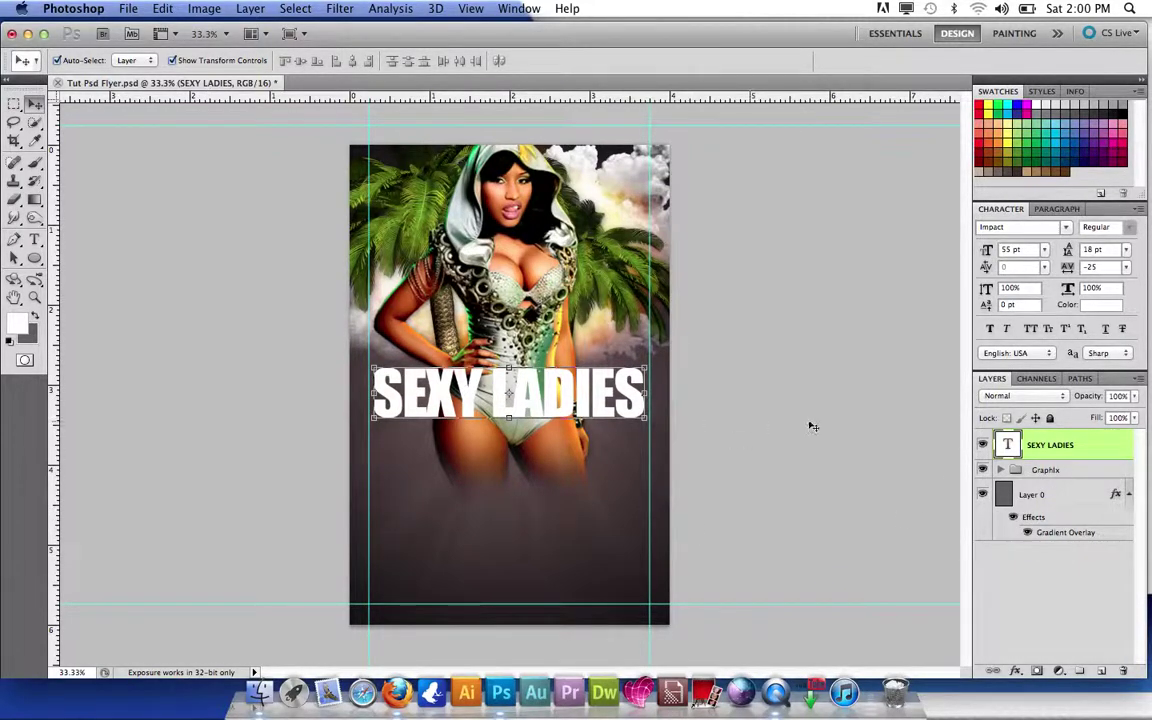
pyautogui.keyDown('super'); pyautogui.click(1060, 494); pyautogui.keyUp('super')
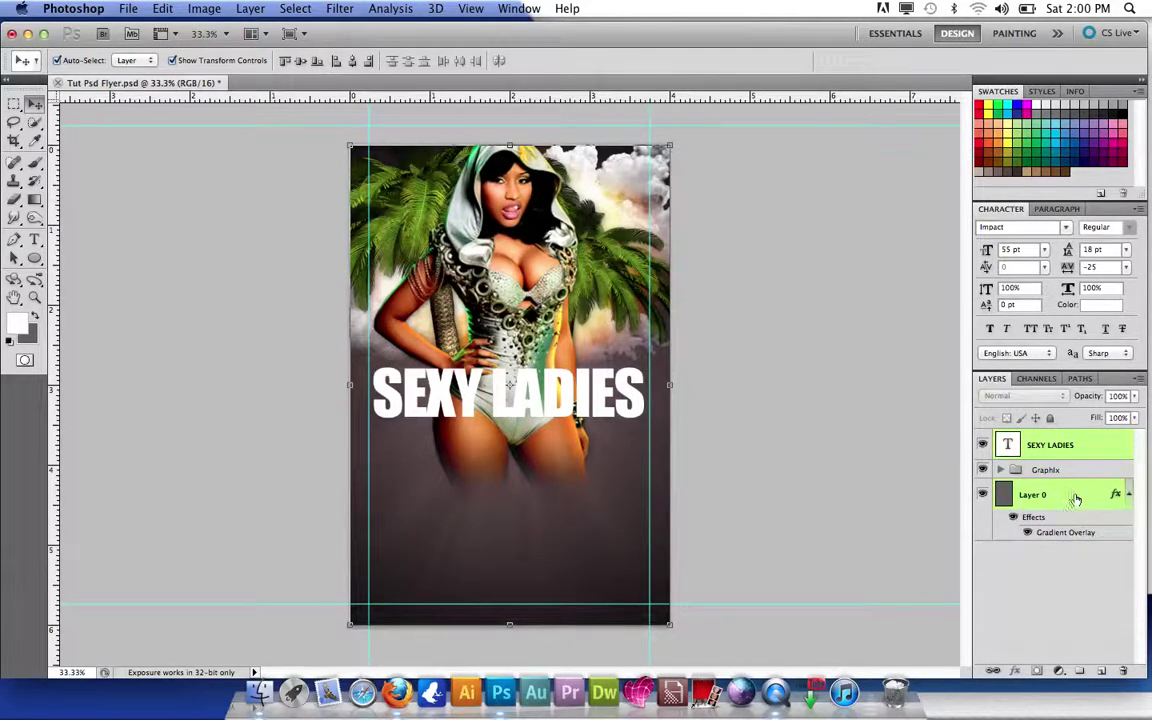
pyautogui.click(352, 62)
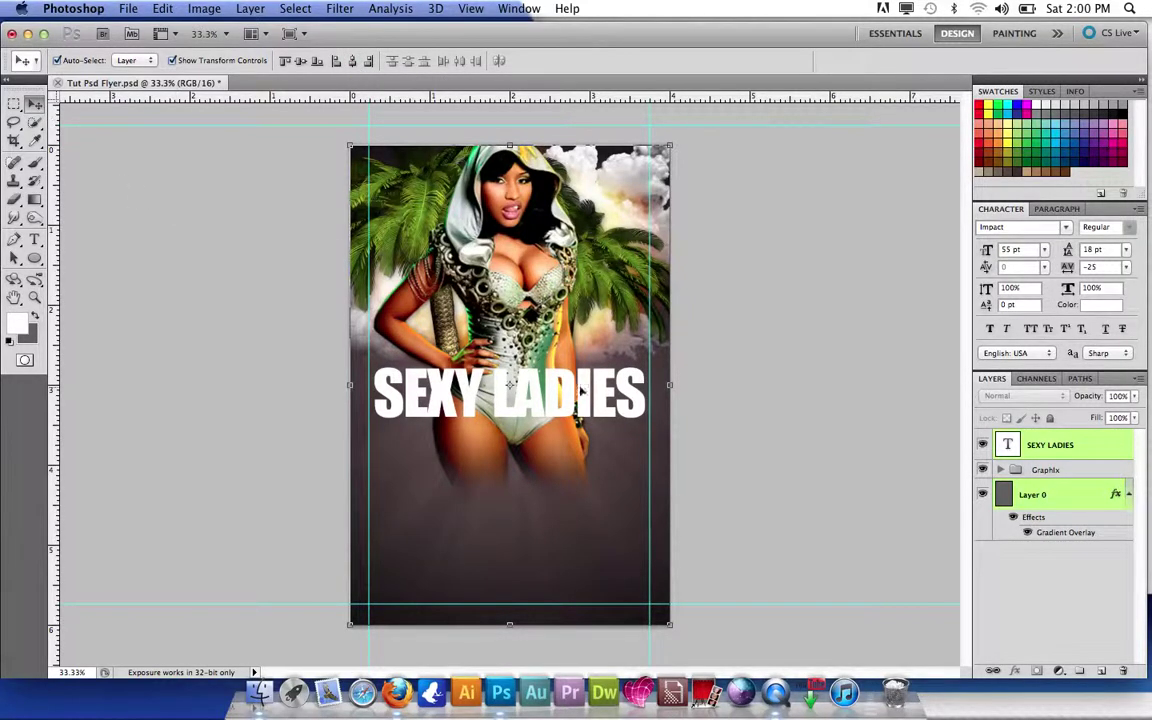
# Open the layer style settings for the SEXY LADIES text layer alone
pyautogui.click(735, 353)
pyautogui.doubleClick(1097, 446)
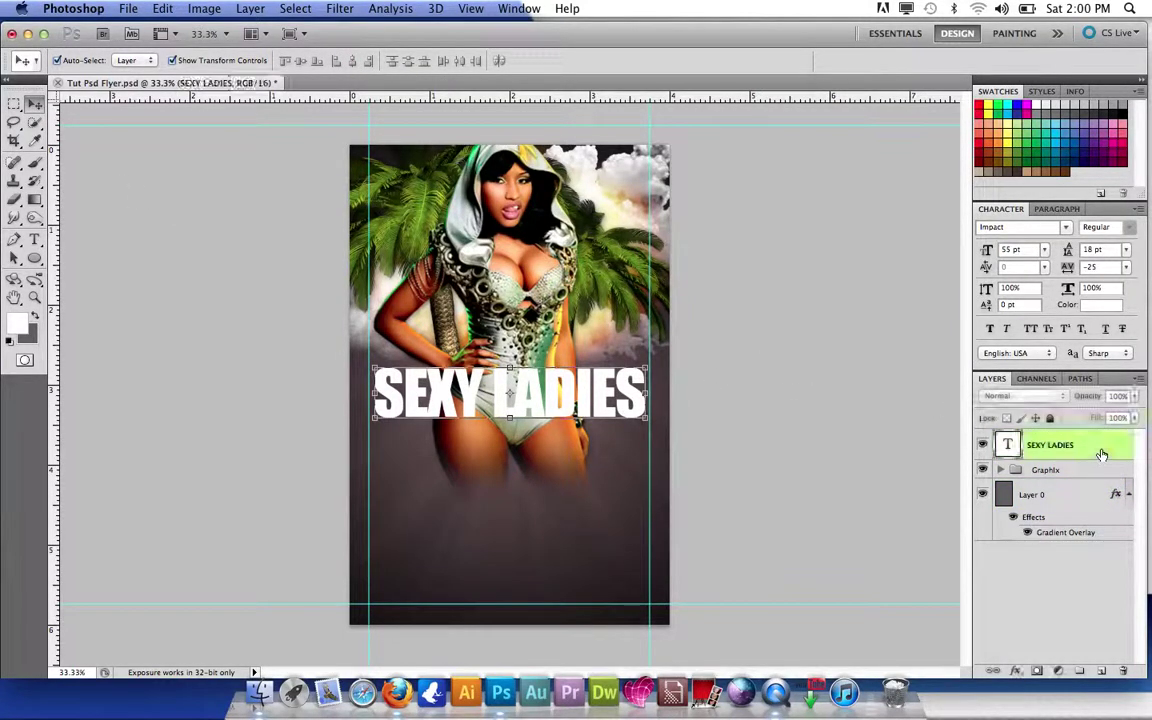
# Try a drop shadow on the SEXY LADIES text
pyautogui.click(692, 213)
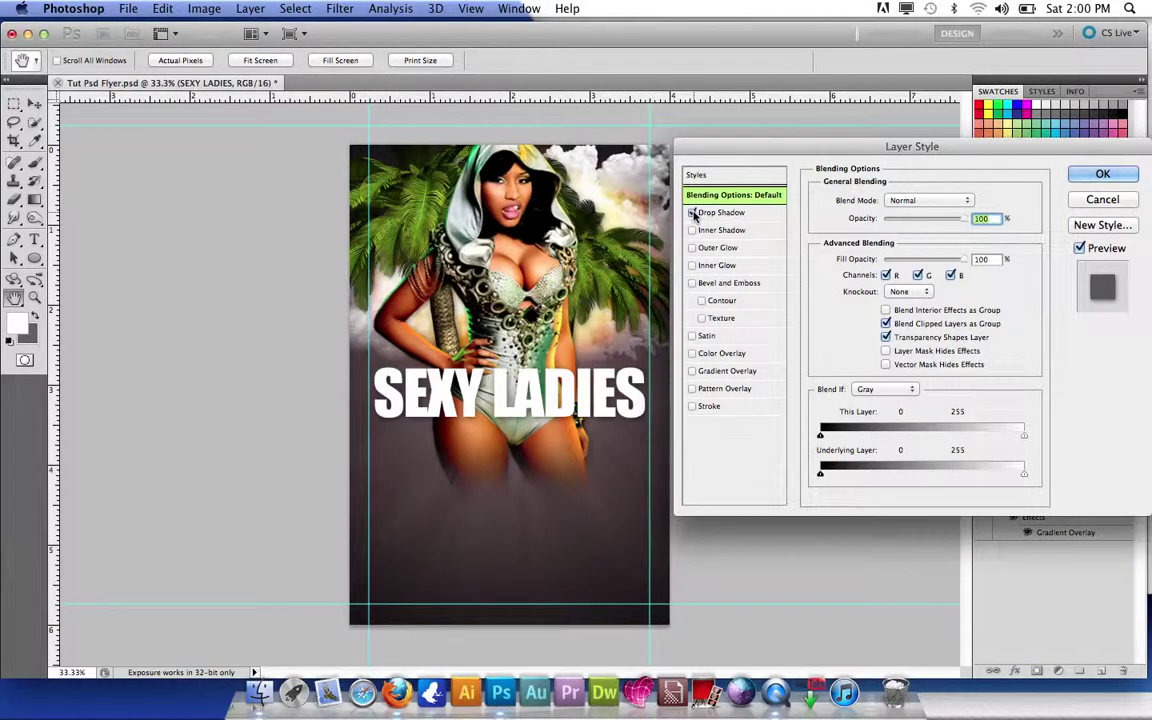
pyautogui.click(743, 217)
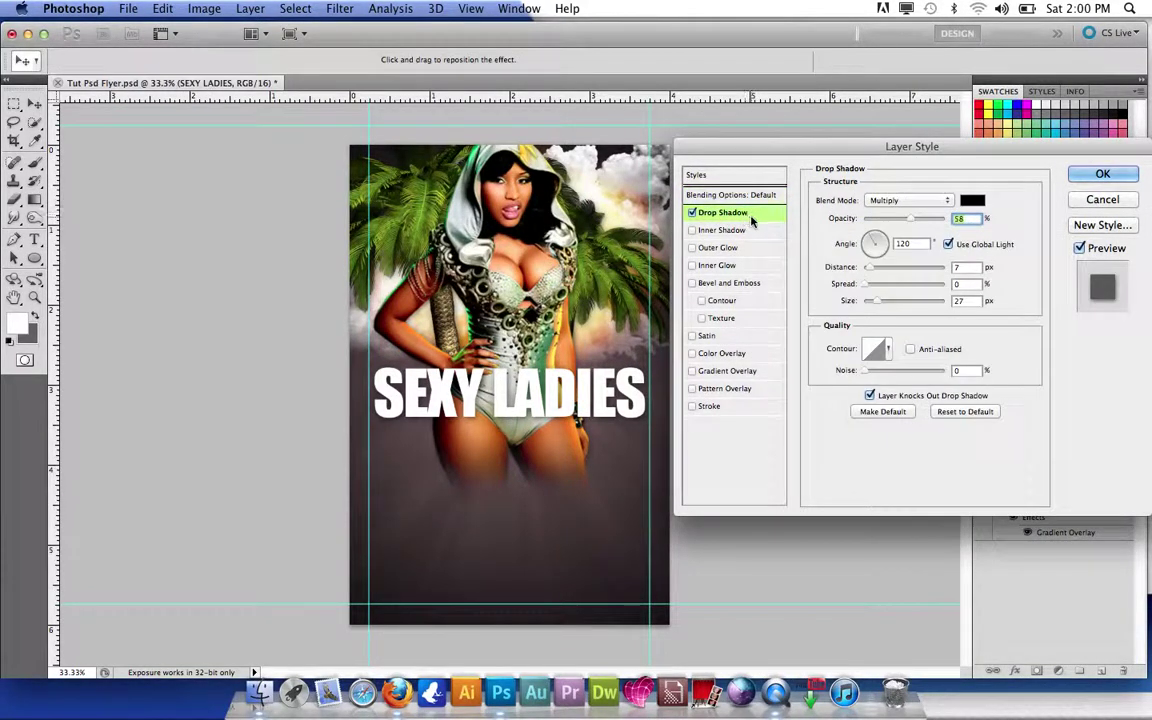
pyautogui.click(692, 213)
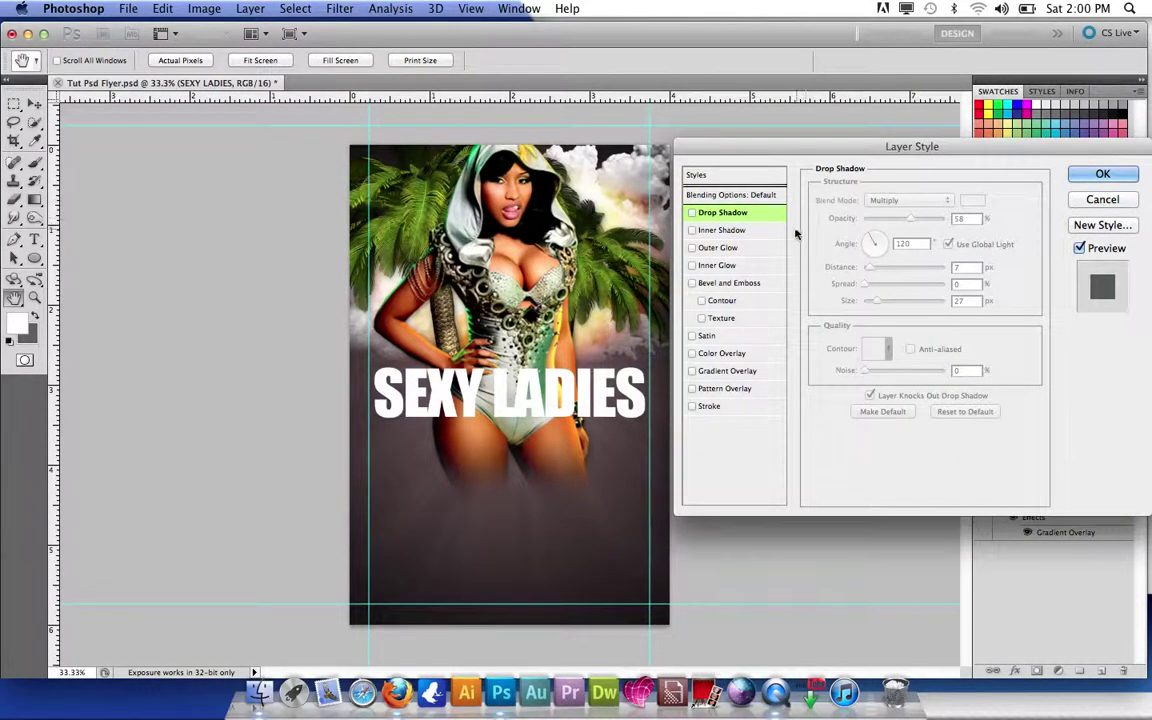
# Enable a Gradient Overlay on the SEXY LADIES text and open its gradient presets
pyautogui.click(692, 371)
pyautogui.click(724, 372)
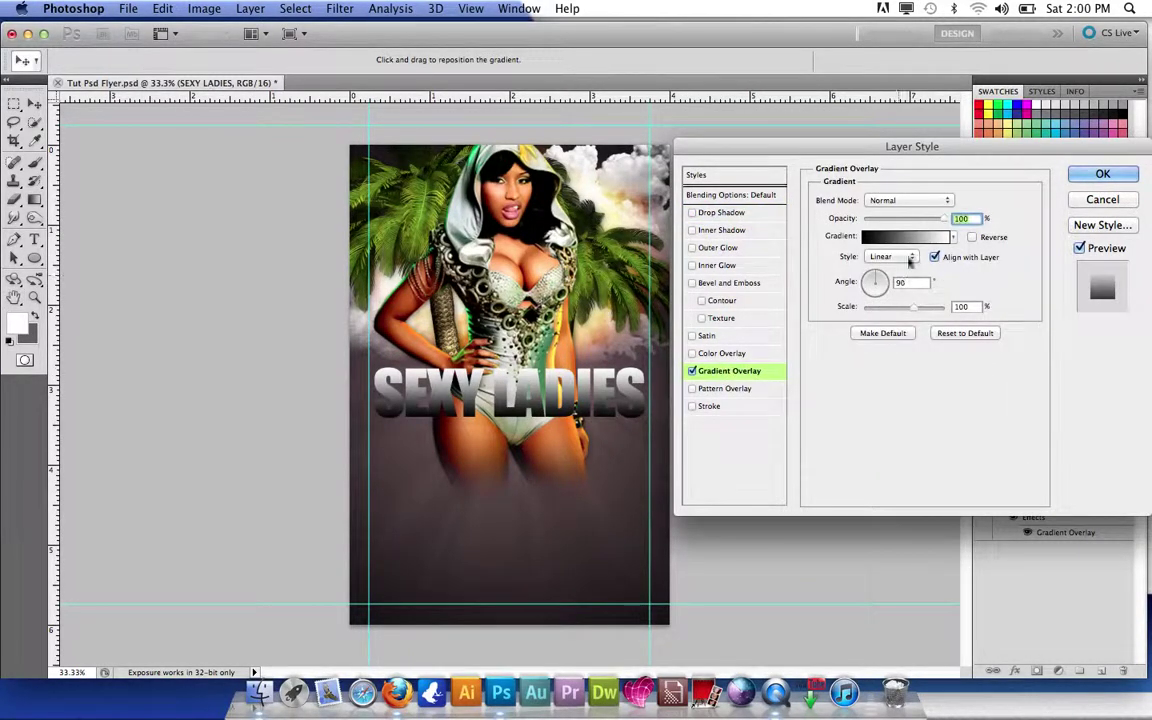
pyautogui.click(953, 237)
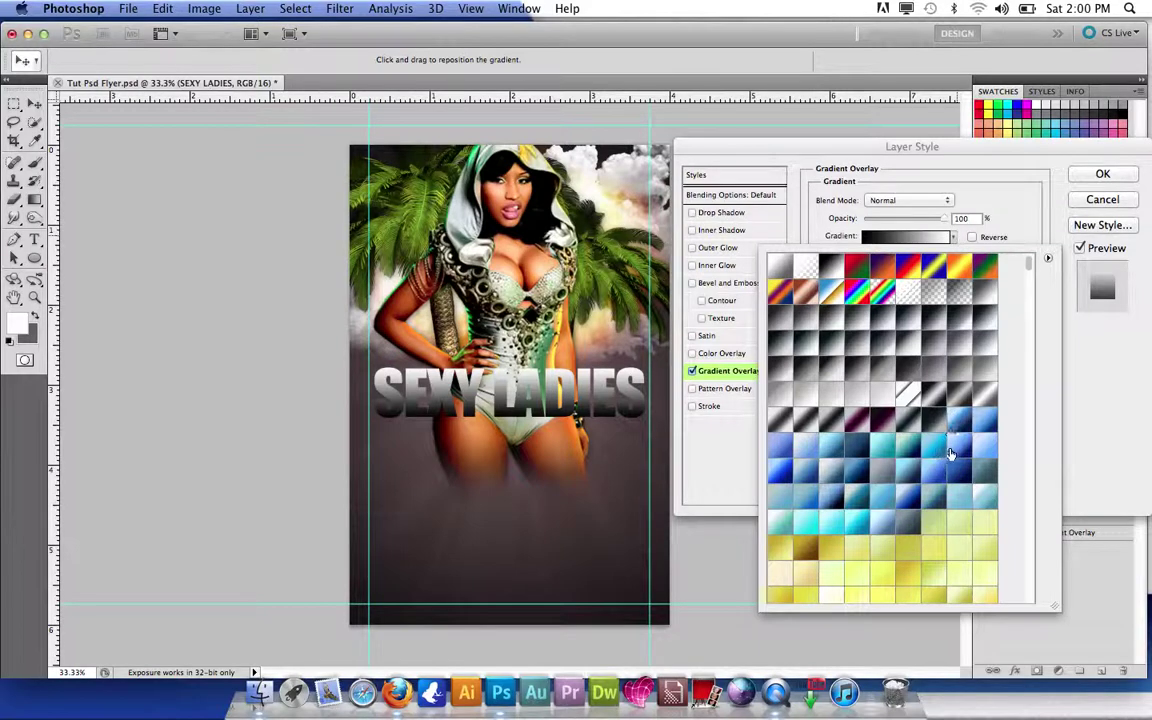
# Try blue and yellow gradient presets on the SEXY LADIES text overlay
pyautogui.click(958, 444)
pyautogui.scroll(-2, 880, 442)
pyautogui.click(882, 522)
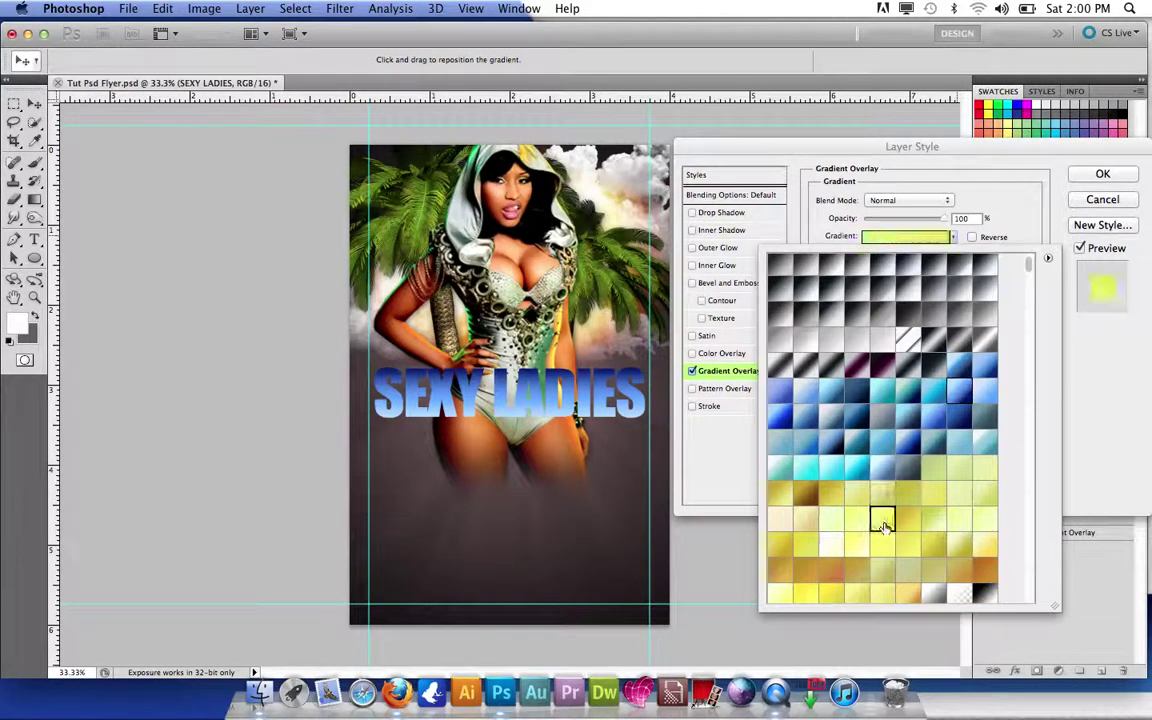
pyautogui.scroll(-3, 878, 528)
pyautogui.scroll(-2, 876, 520)
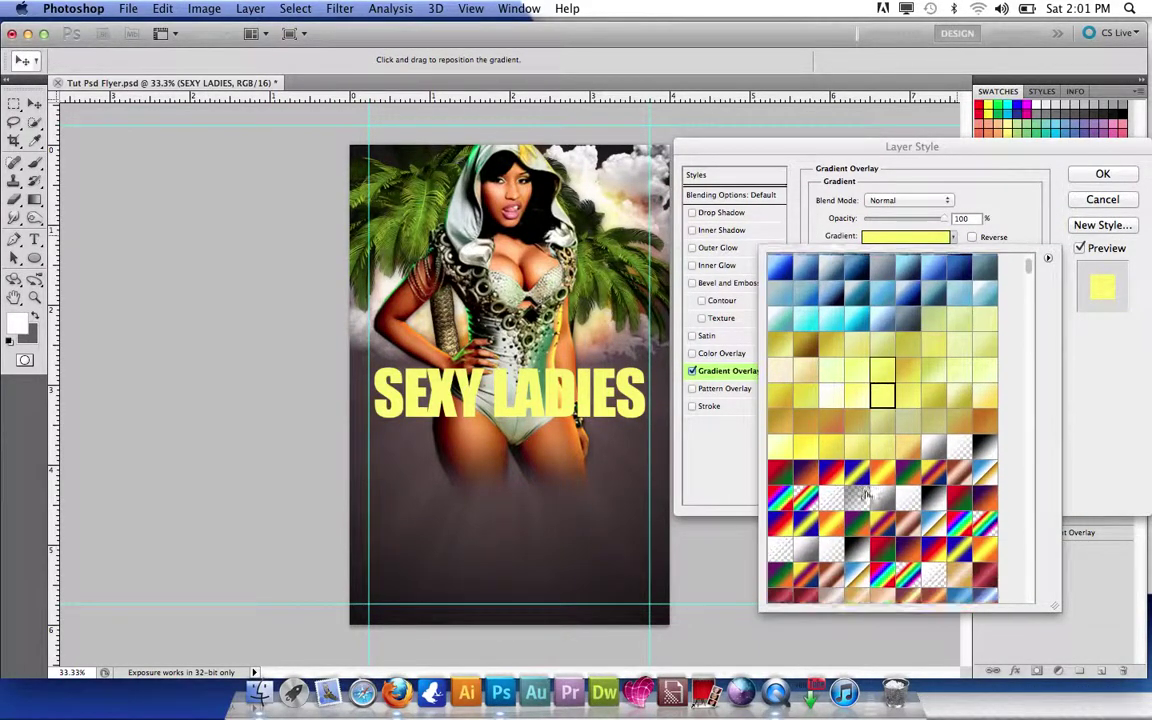
pyautogui.click(832, 424)
pyautogui.scroll(-2, 862, 440)
pyautogui.scroll(-8, 862, 440)
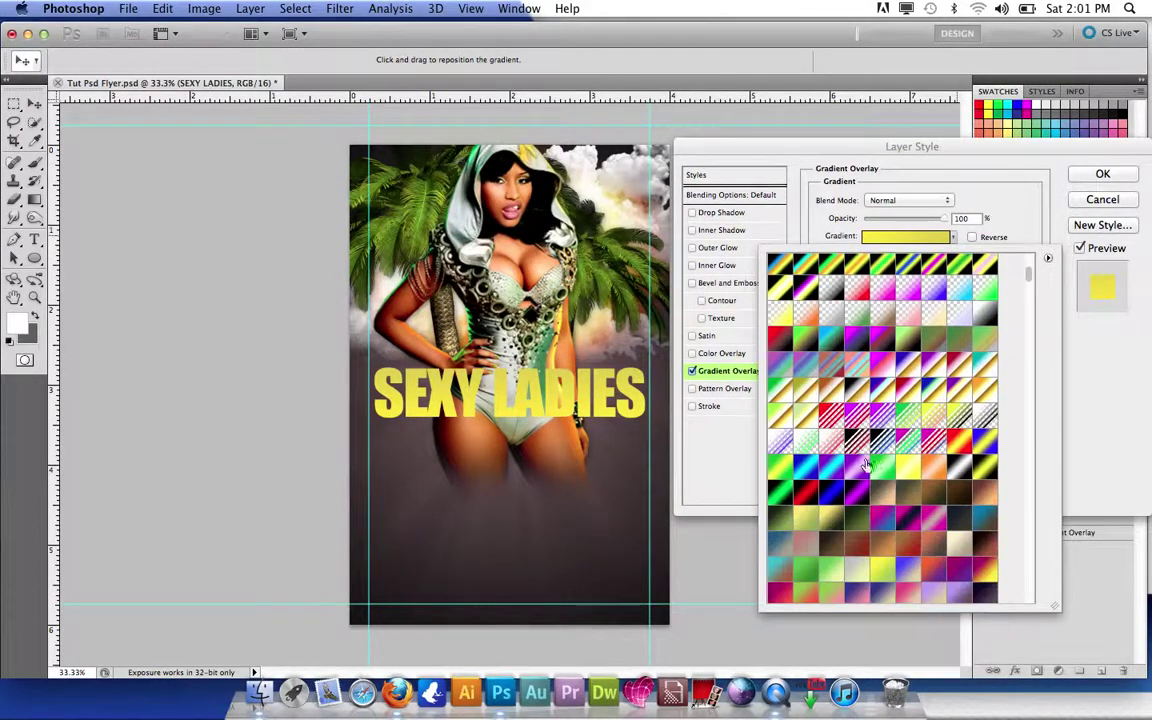
# Try green, yellow-green, blue, olive and red-orange gradient presets on the SEXY LADIES text overlay
pyautogui.click(881, 482)
pyautogui.scroll(-5, 863, 492)
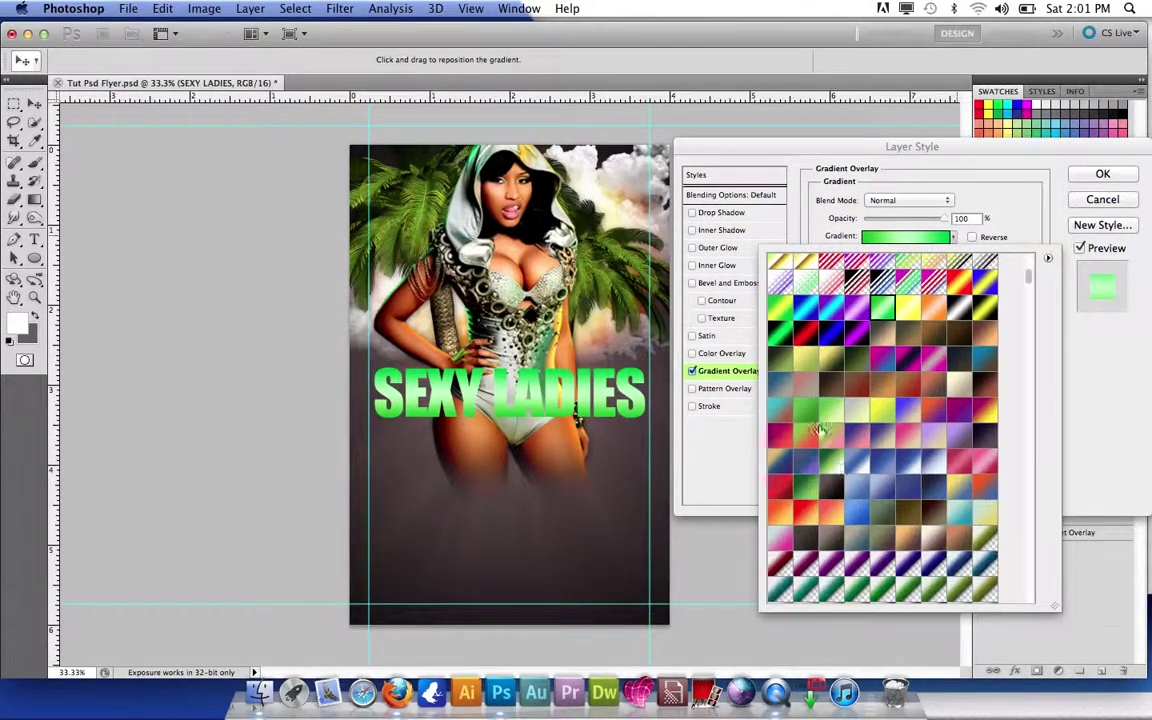
pyautogui.click(832, 487)
pyautogui.click(808, 487)
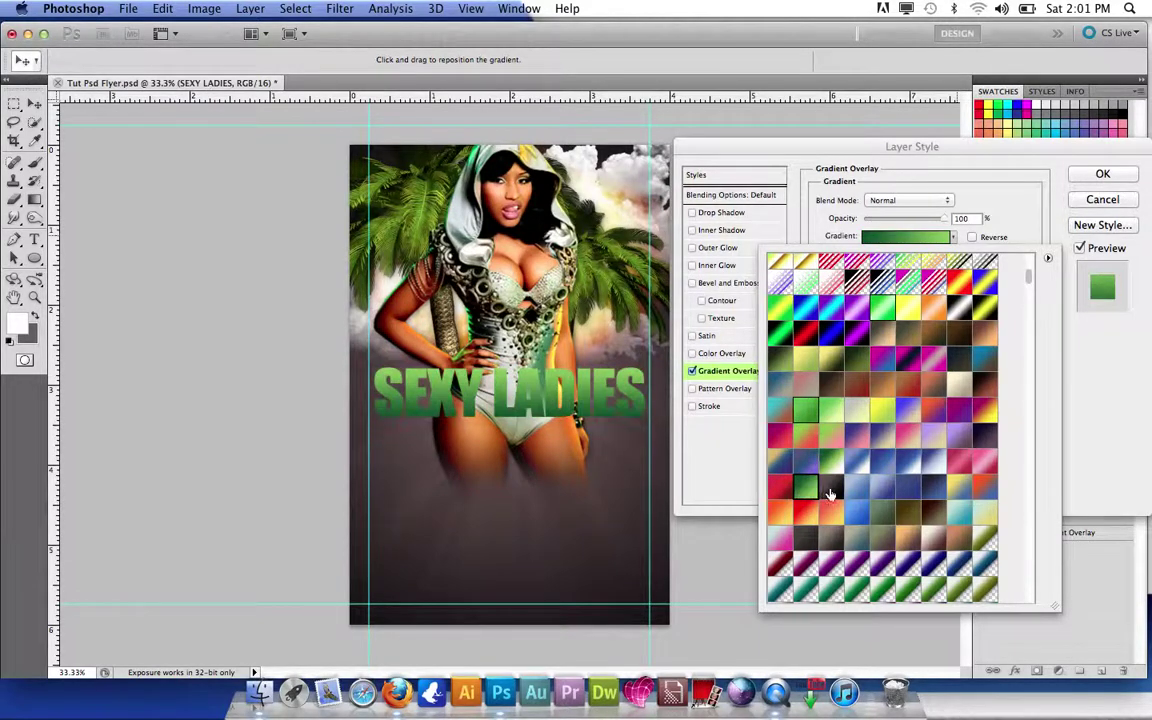
pyautogui.scroll(-1, 851, 485)
pyautogui.click(883, 376)
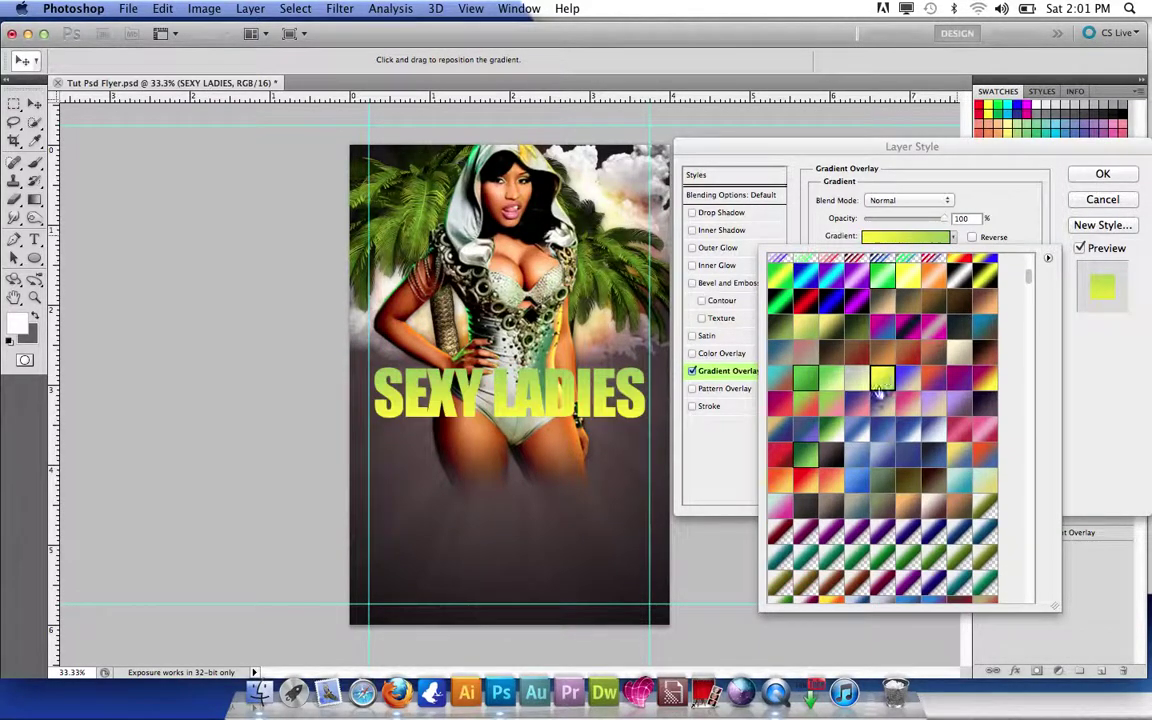
pyautogui.click(841, 482)
pyautogui.click(862, 480)
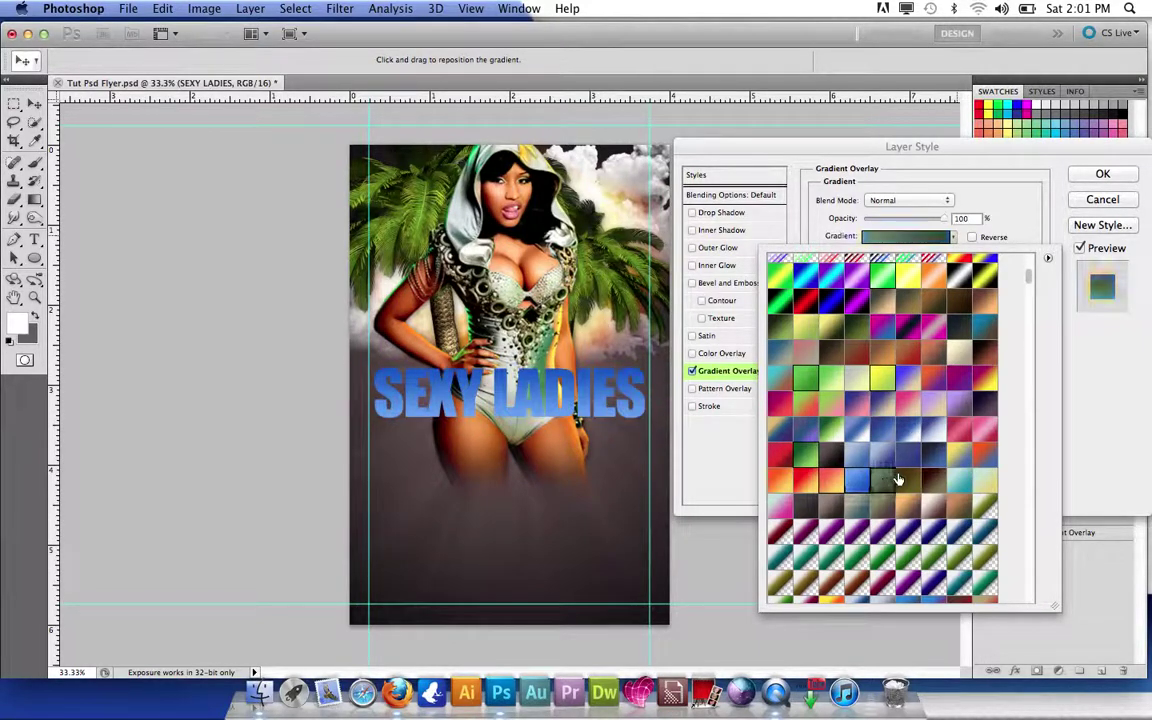
pyautogui.click(905, 478)
pyautogui.click(802, 477)
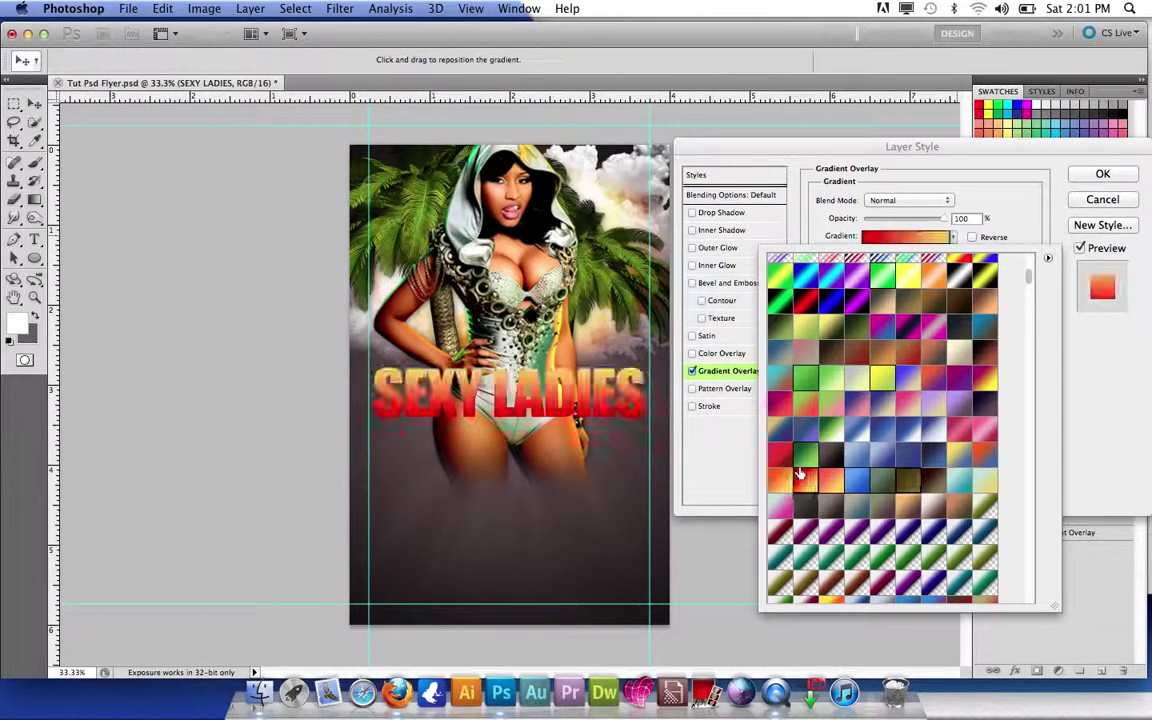
pyautogui.click(805, 454)
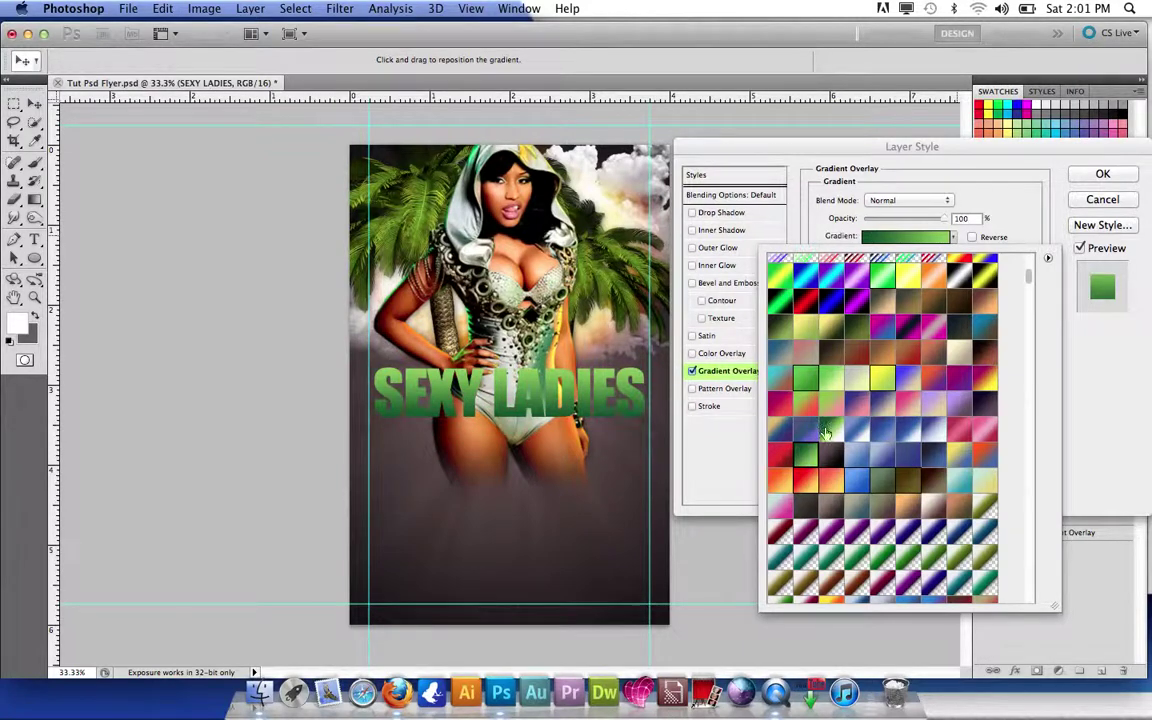
# Apply the dark-green-to-white gradient preset to the SEXY LADIES overlay with its scale set to 150%
pyautogui.click(831, 429)
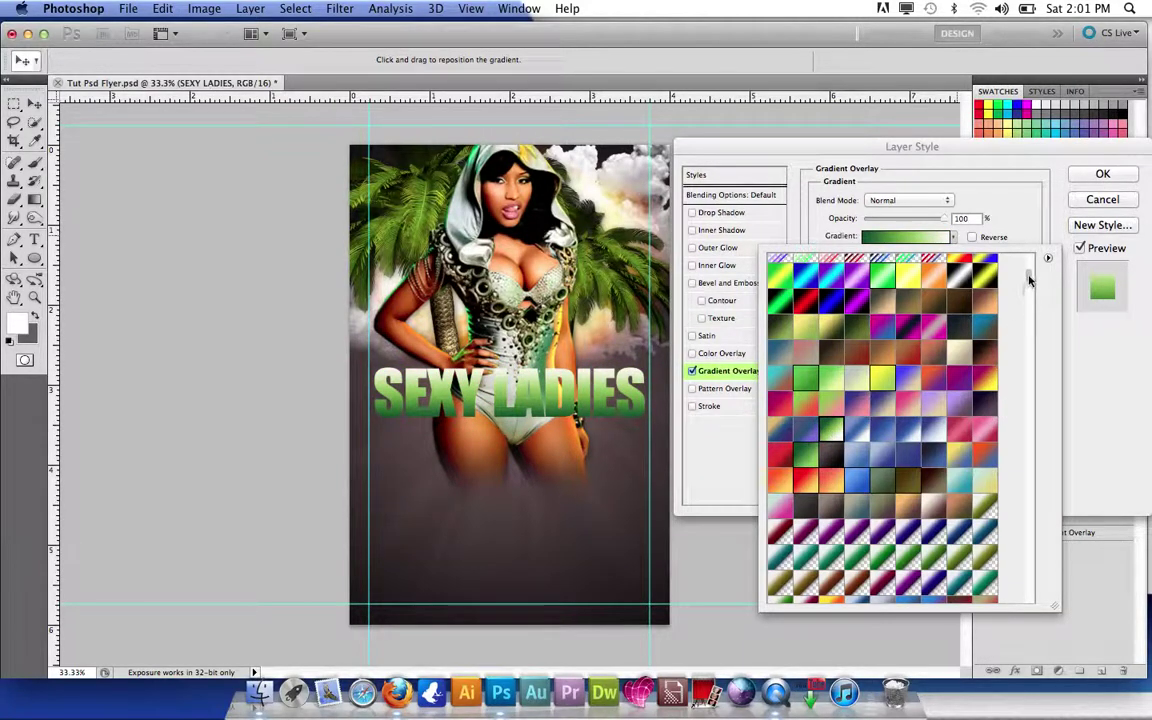
pyautogui.scroll(-4, 1029, 280)
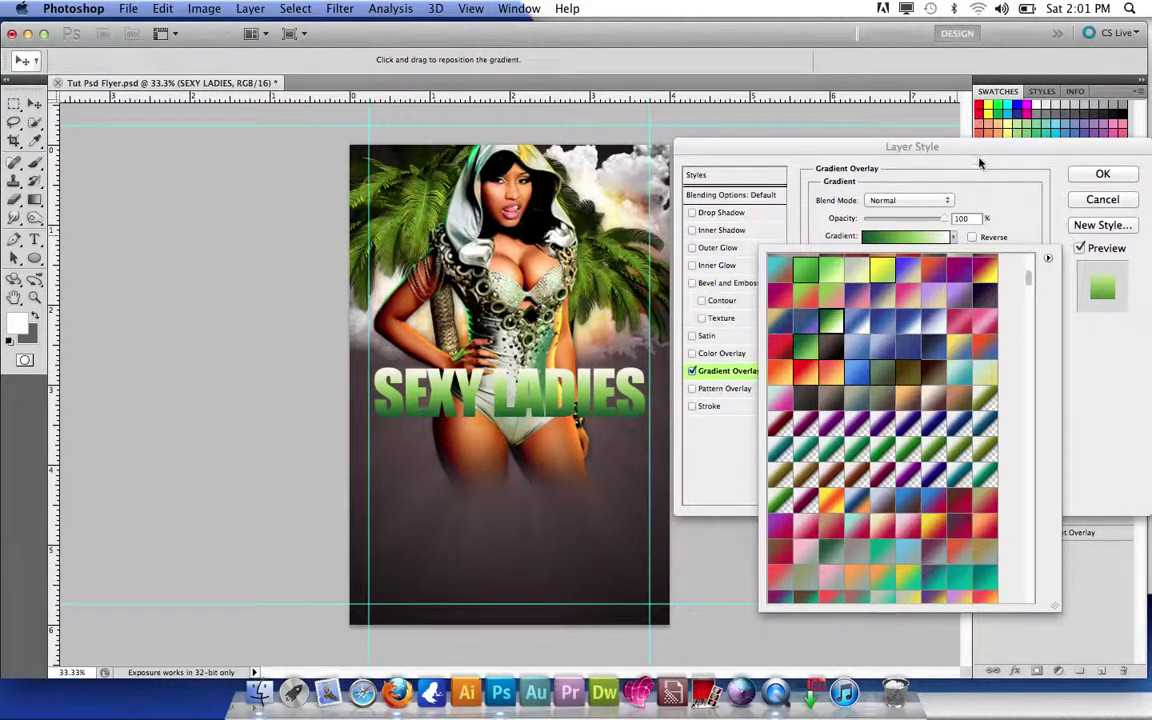
pyautogui.moveTo(981, 152); pyautogui.dragTo(978, 151)
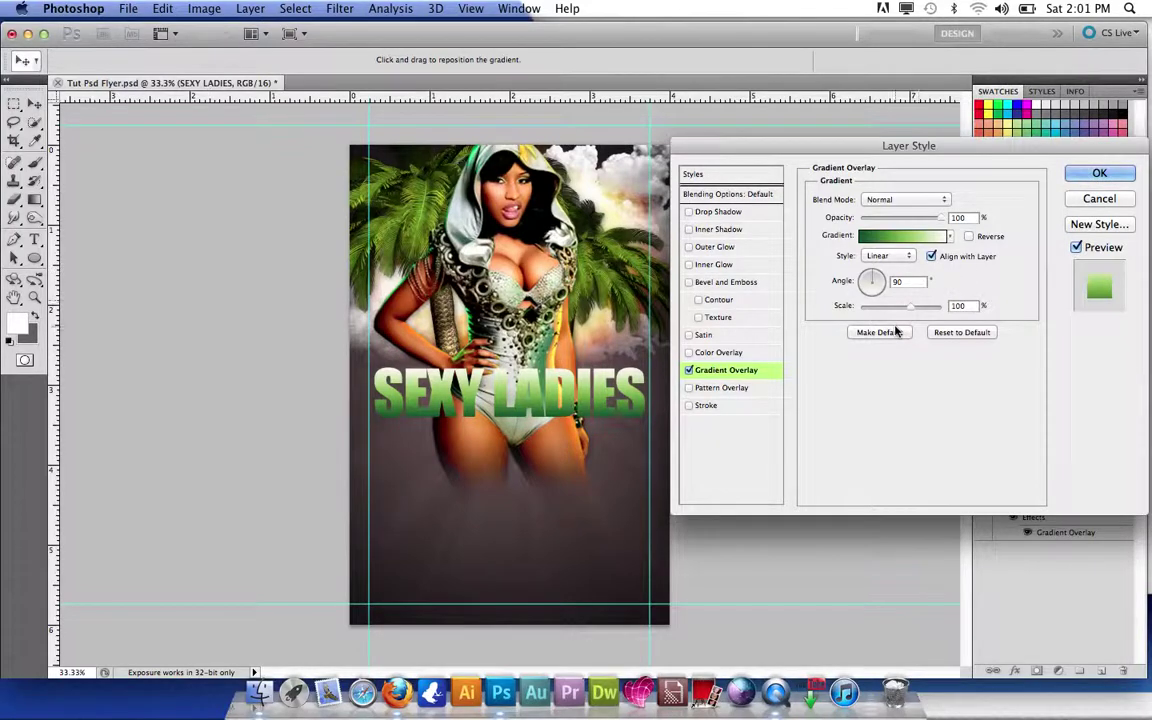
pyautogui.click(954, 305)
pyautogui.write('150')
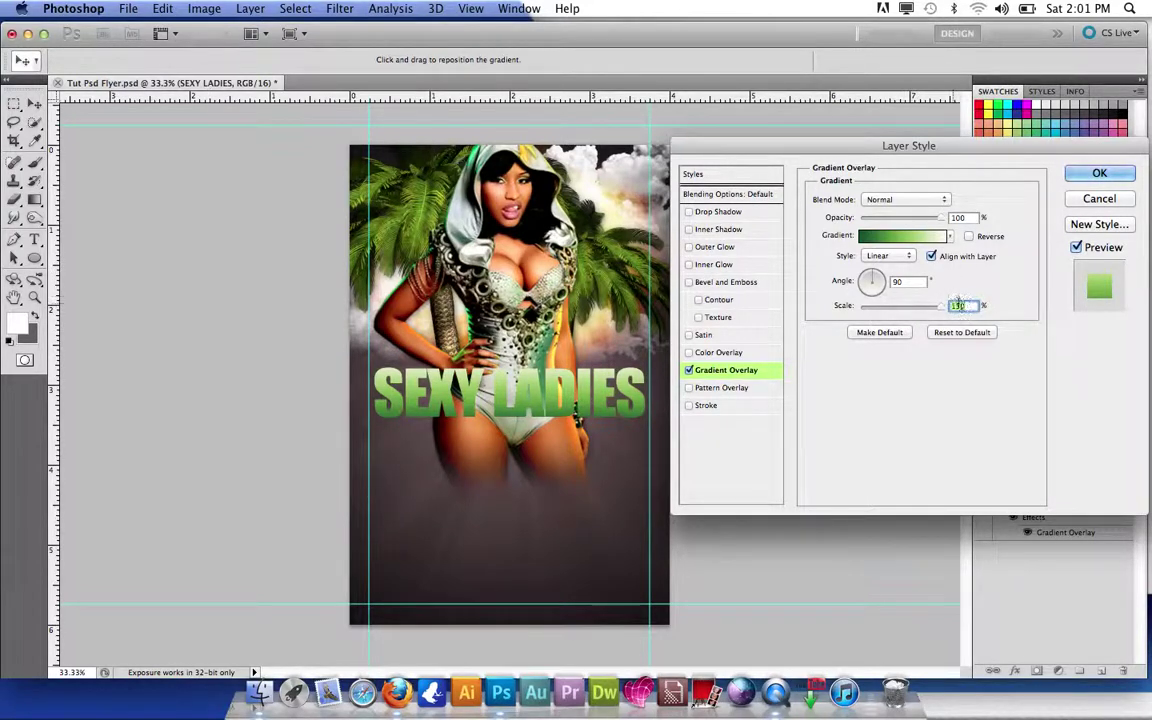
pyautogui.click(1099, 173)
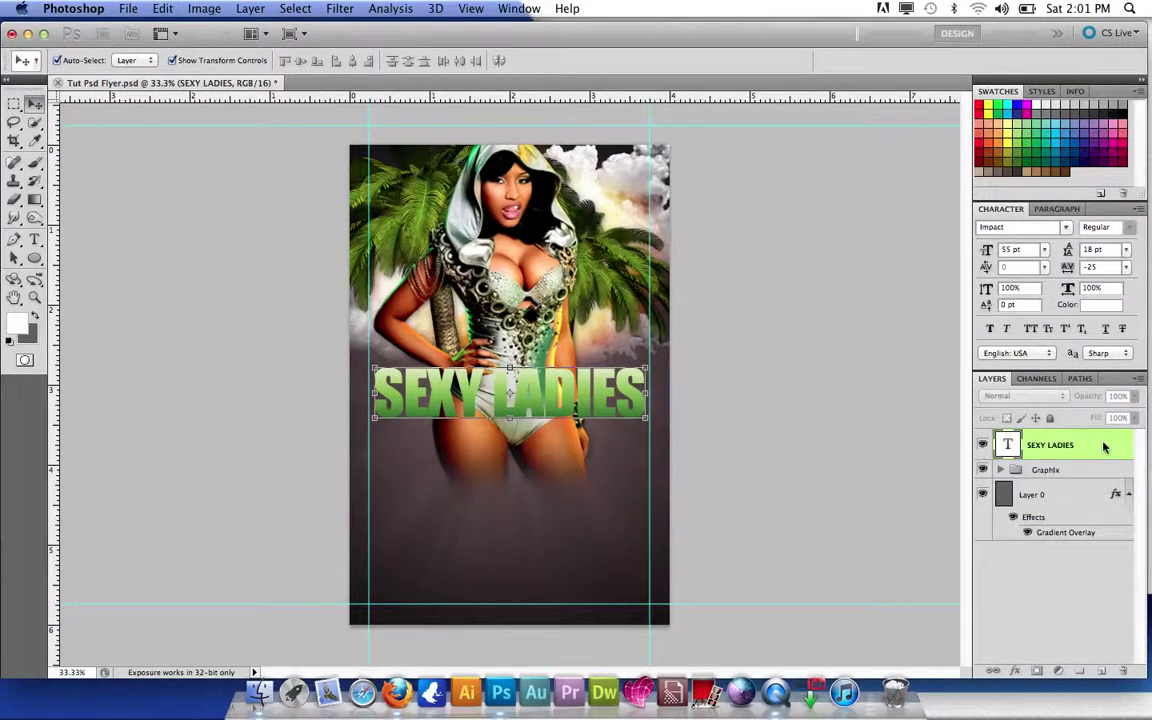
# Duplicate the SEXY LADIES text layer under the default copy name and collapse the copy's effects list
pyautogui.rightClick(1106, 447)
pyautogui.click(1001, 264)
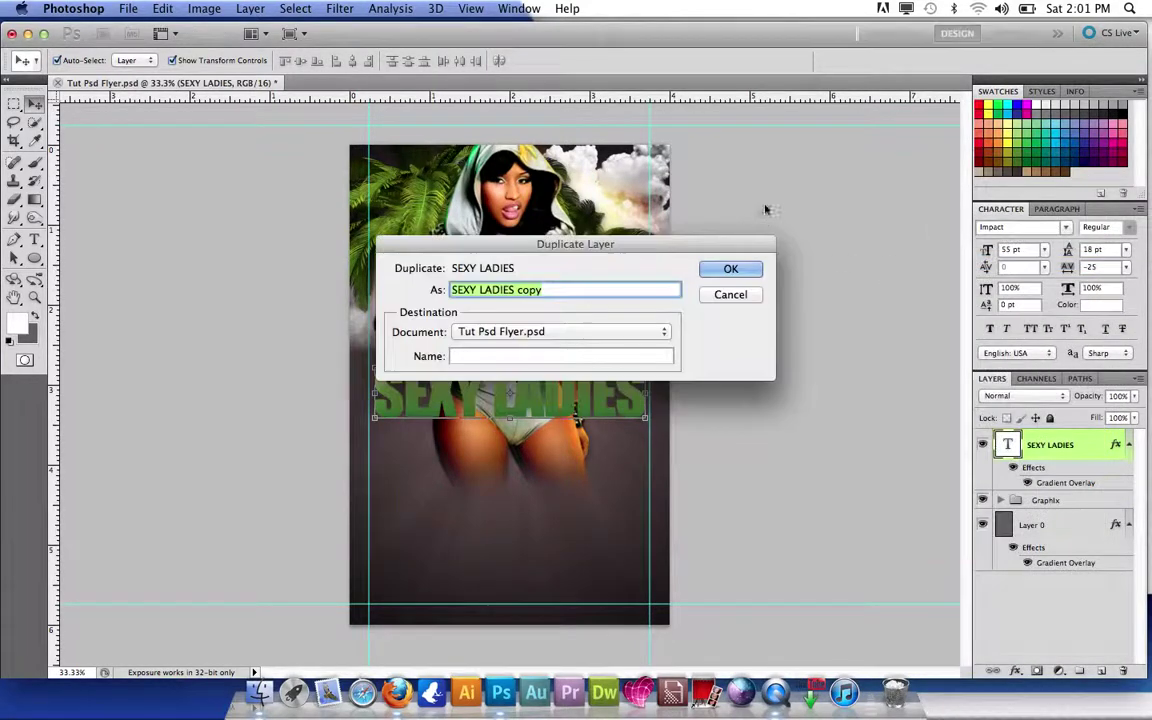
pyautogui.press('Return')
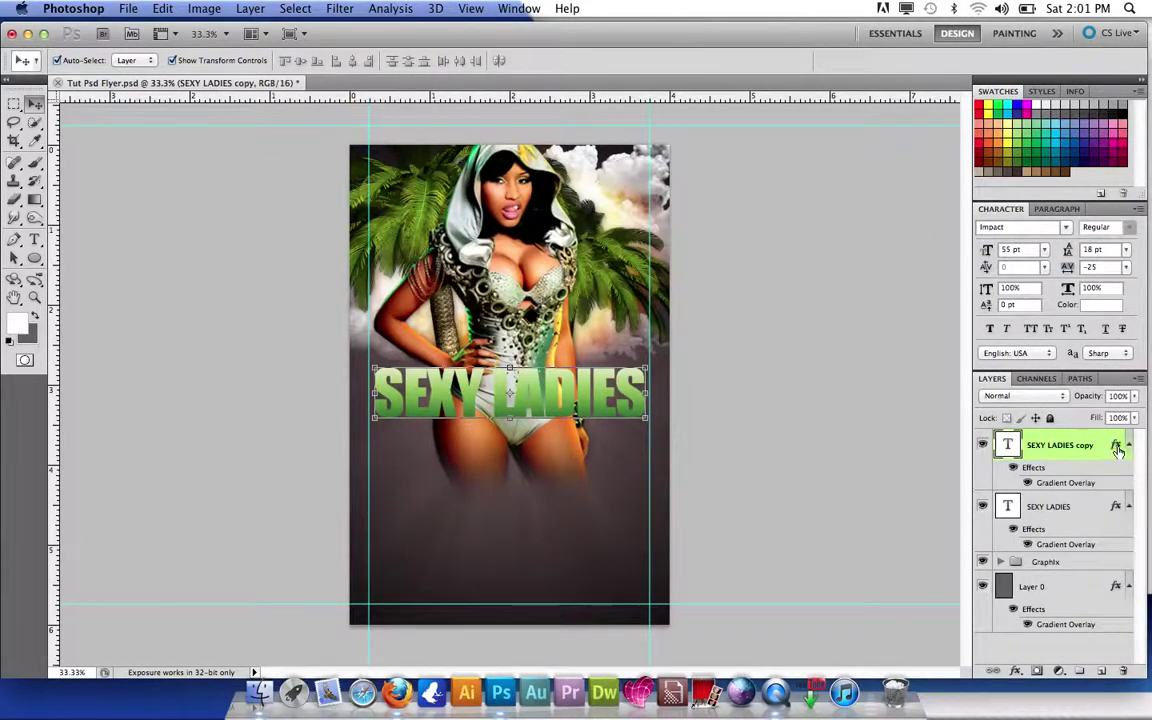
pyautogui.click(1127, 444)
# Nudge the original SEXY LADIES layer slightly down so it peeks out beneath the copy
pyautogui.click(1094, 481)
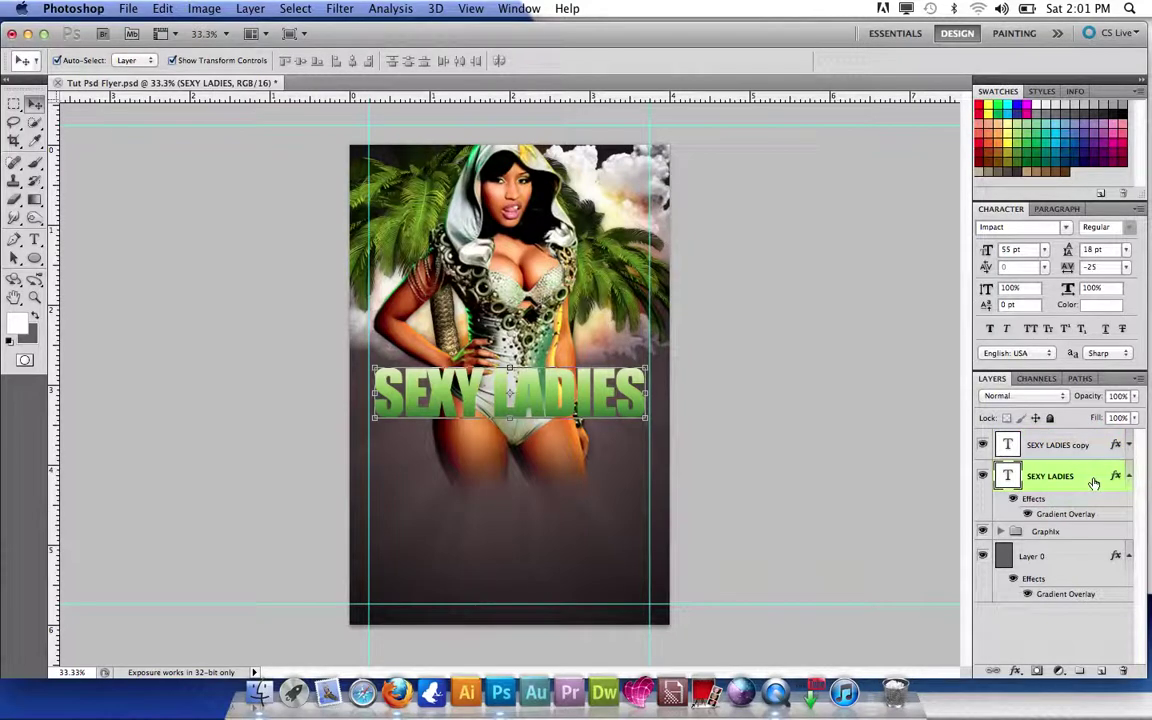
pyautogui.press('Down')
pyautogui.press('Down')
pyautogui.press('Down')
pyautogui.press('Down')
pyautogui.press('Down')
pyautogui.press('Down')
pyautogui.press('Down')
pyautogui.press('Down')
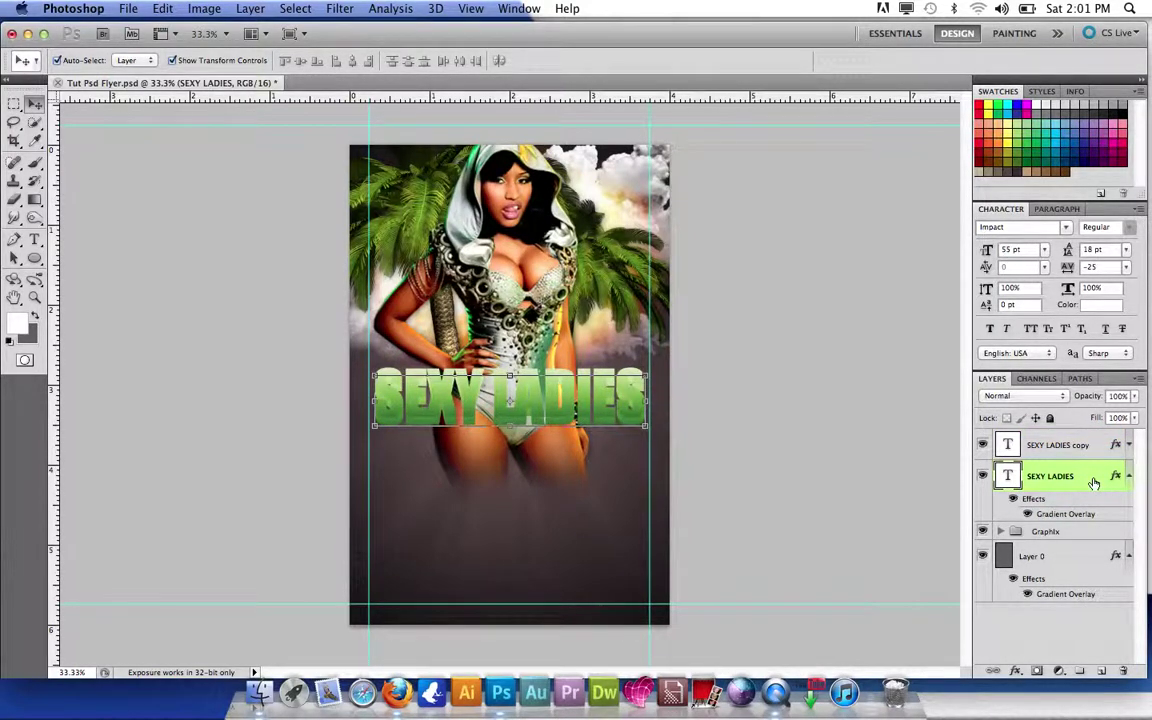
pyautogui.press('Up')
pyautogui.press('Up')
pyautogui.press('Up')
pyautogui.press('Up')
pyautogui.press('Up')
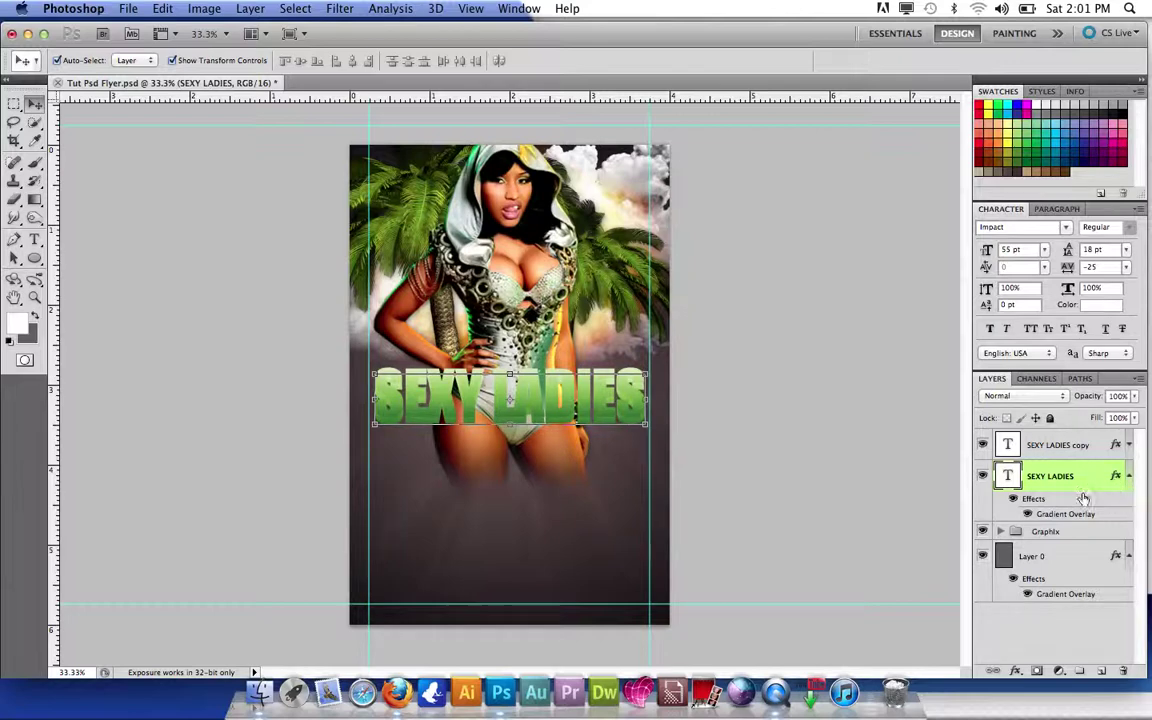
# Open the original SEXY LADIES layer's Gradient Overlay, compare green, blue and black presets, and choose the charcoal one
pyautogui.doubleClick(1080, 513)
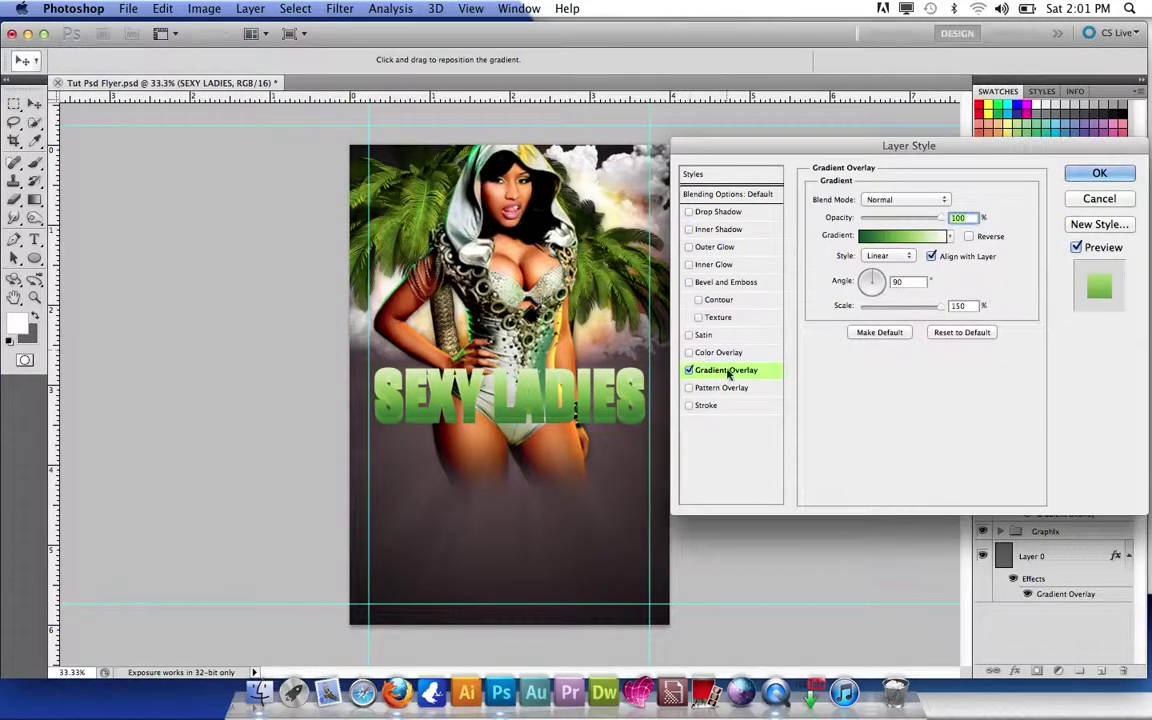
pyautogui.click(950, 236)
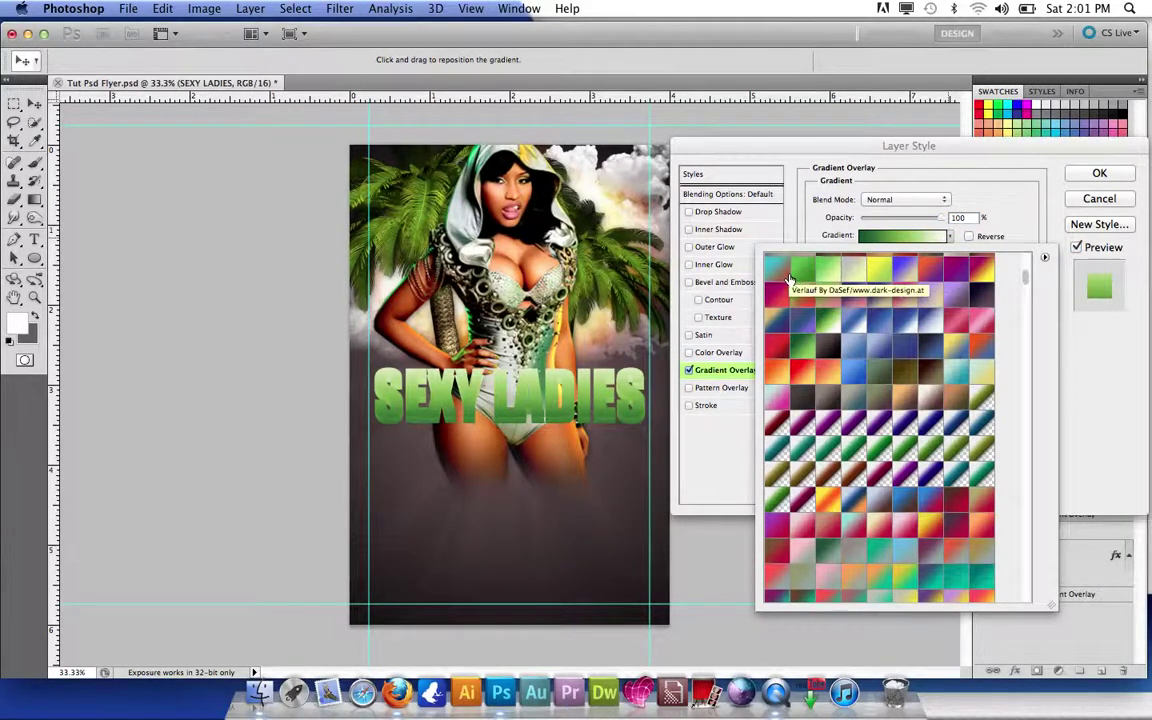
pyautogui.click(805, 278)
pyautogui.click(802, 348)
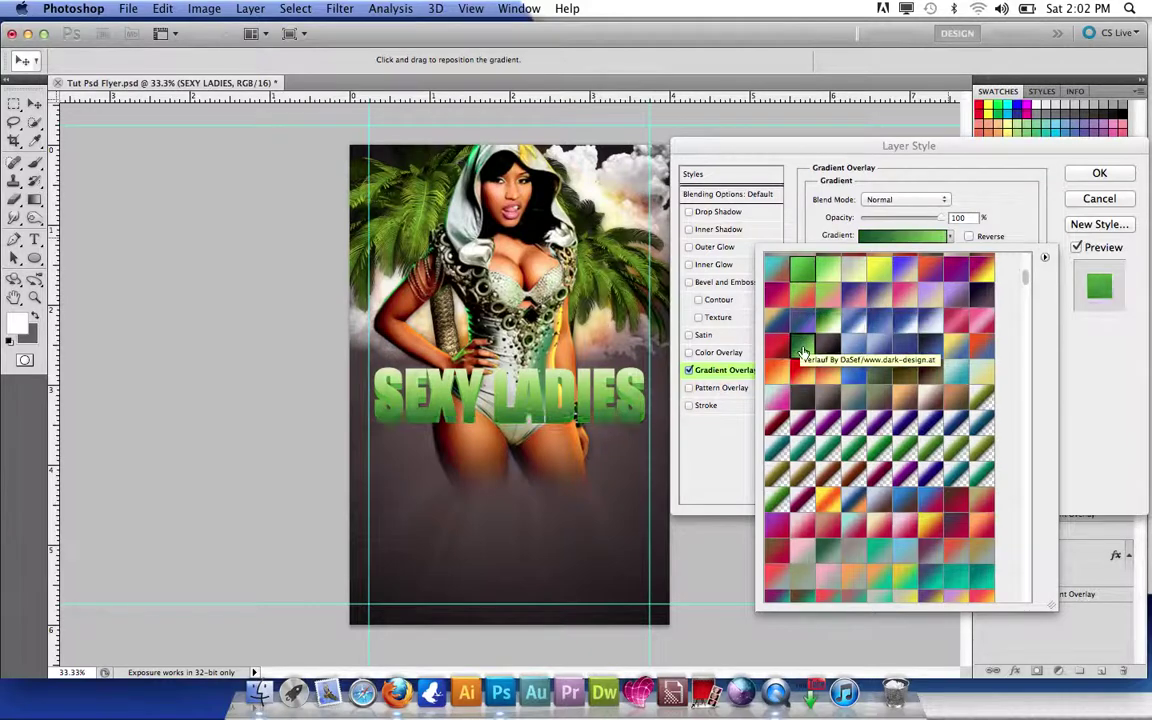
pyautogui.click(810, 400)
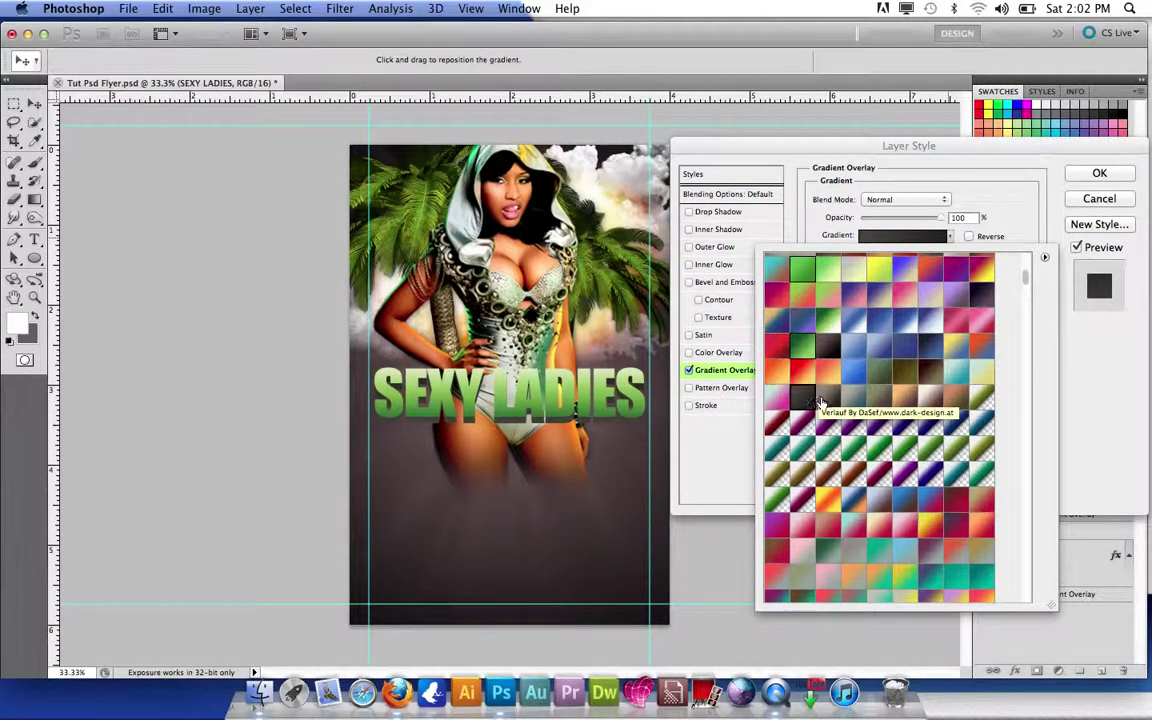
pyautogui.click(856, 378)
pyautogui.click(880, 372)
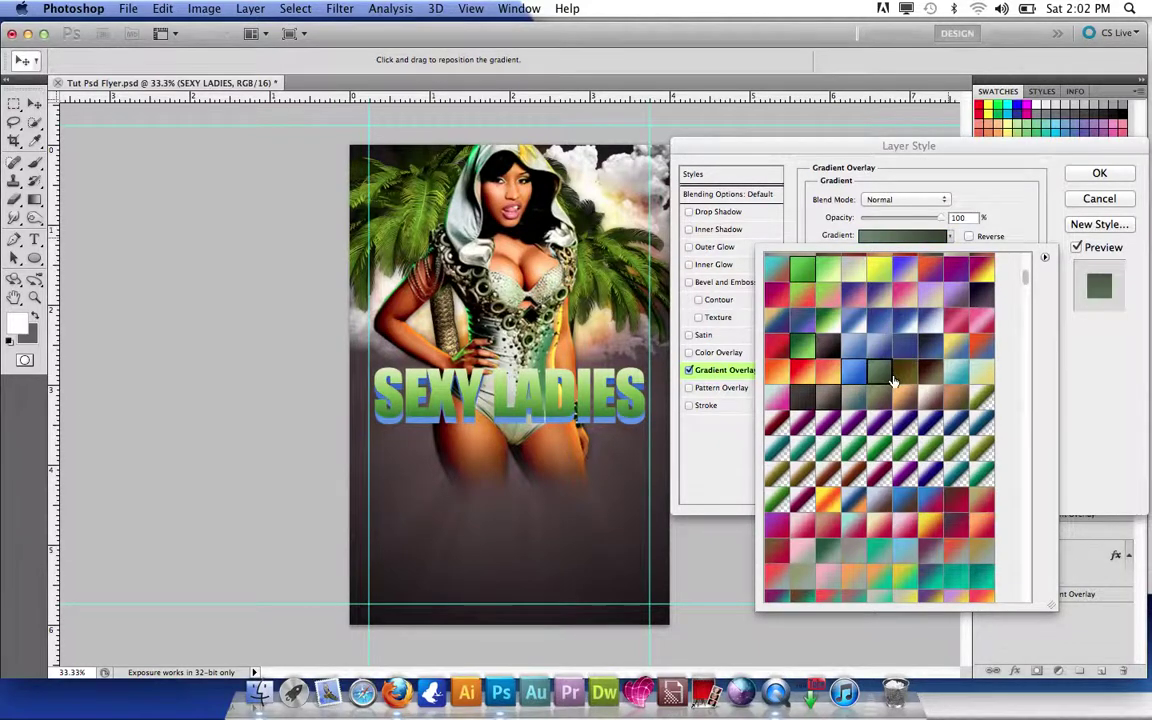
pyautogui.click(828, 320)
pyautogui.click(975, 310)
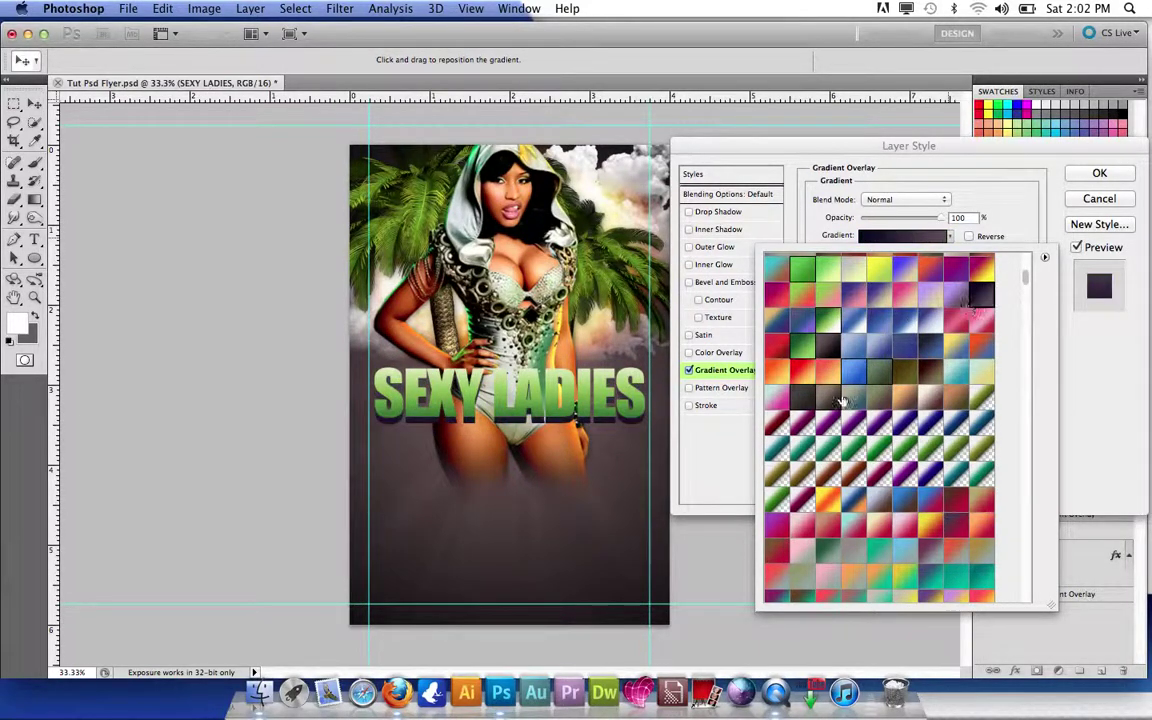
pyautogui.click(802, 403)
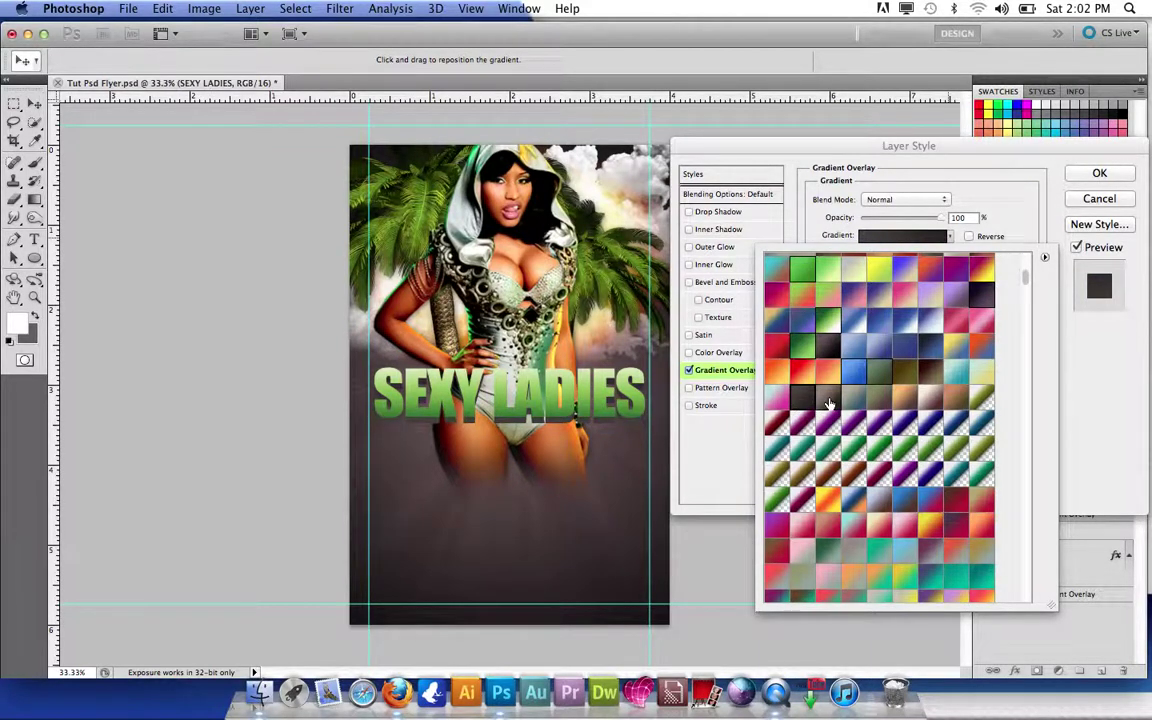
pyautogui.click(811, 408)
pyautogui.click(811, 408)
# Enable a drop shadow on the original SEXY LADIES layer and reopen its overlay's gradient presets
pyautogui.click(720, 219)
pyautogui.click(688, 211)
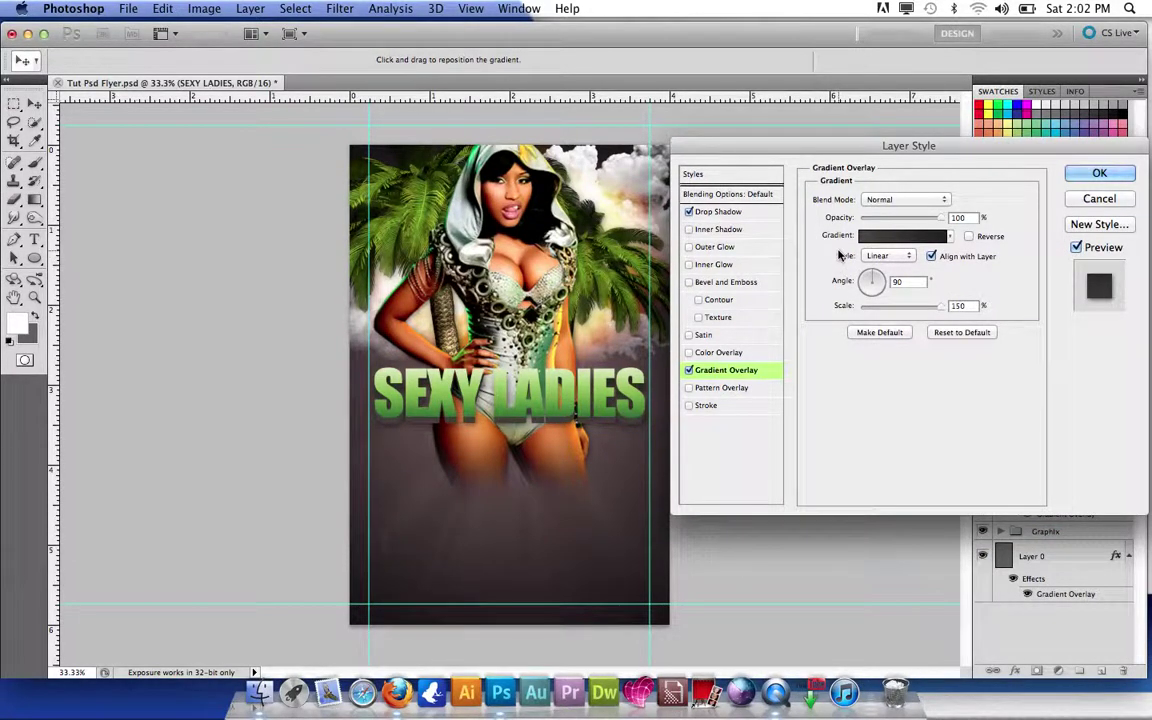
pyautogui.click(946, 237)
pyautogui.click(946, 237)
pyautogui.click(946, 237)
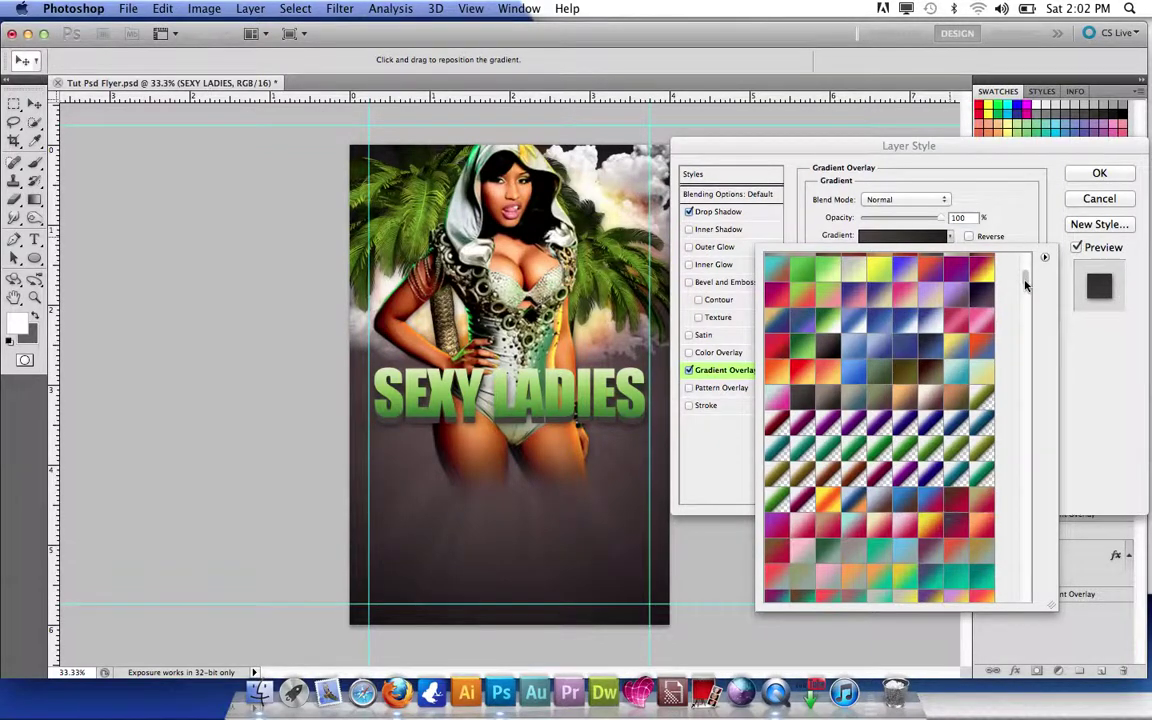
# Try grey, white, bright green, gold and purple gradient presets on the lower SEXY LADIES text
pyautogui.moveTo(1024, 286); pyautogui.dragTo(1025, 297)
pyautogui.click(802, 450)
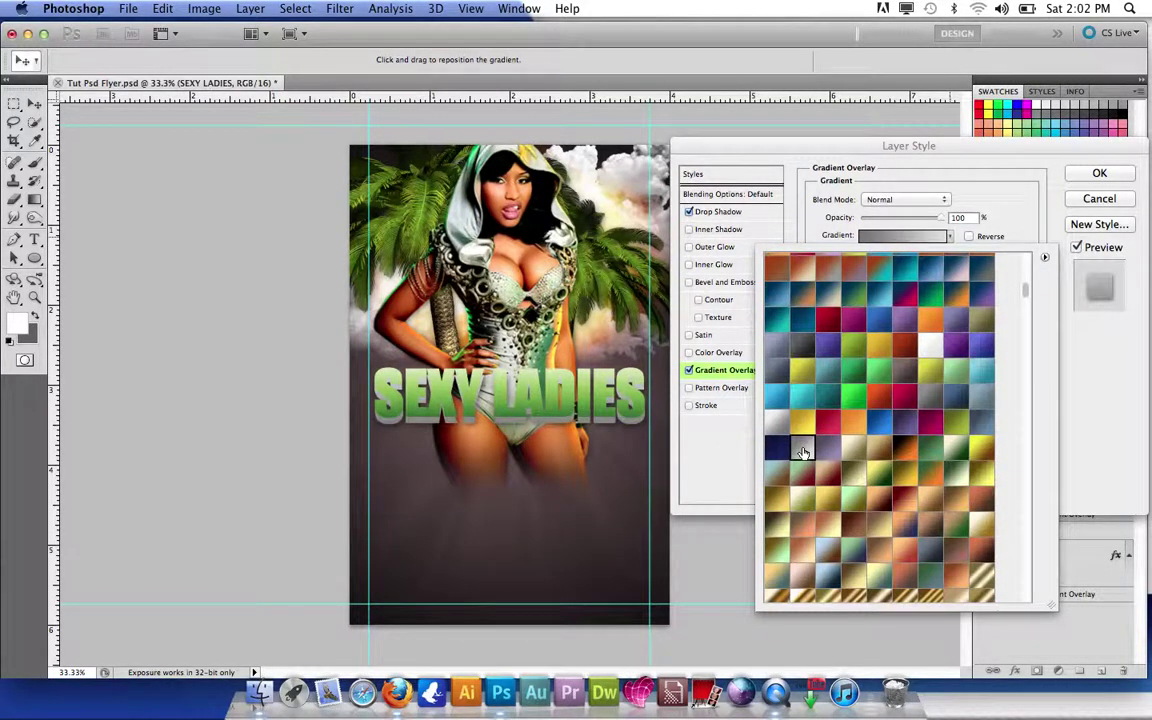
pyautogui.click(926, 360)
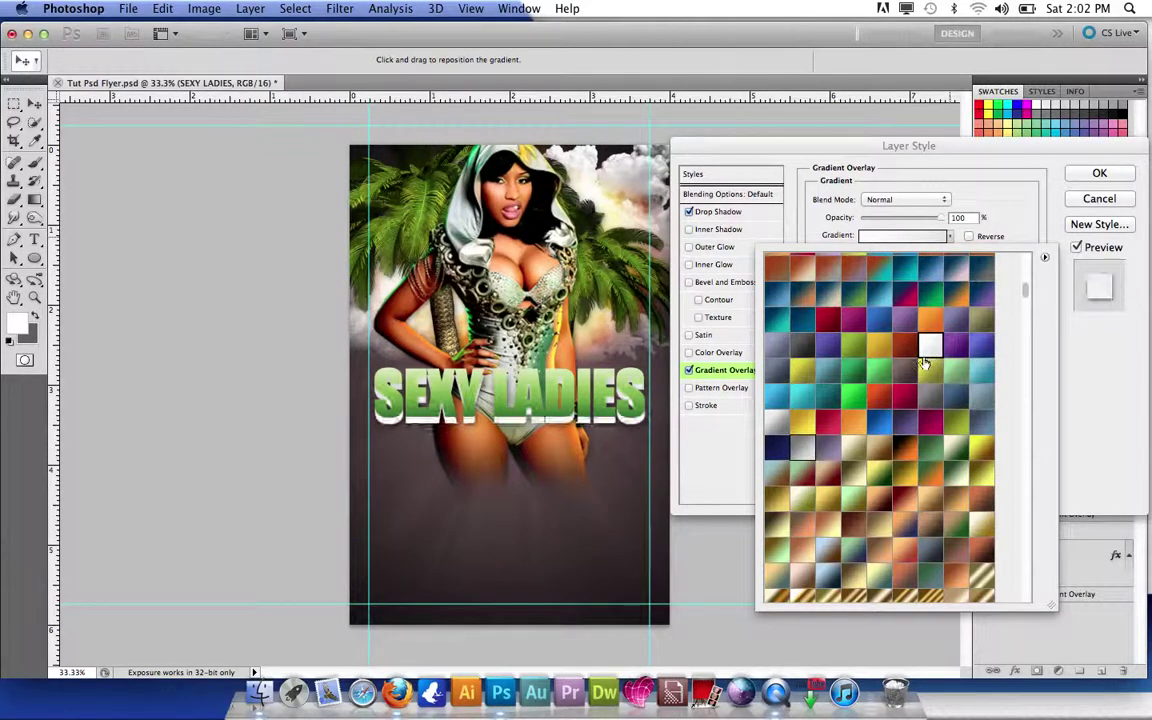
pyautogui.scroll(-3, 865, 410)
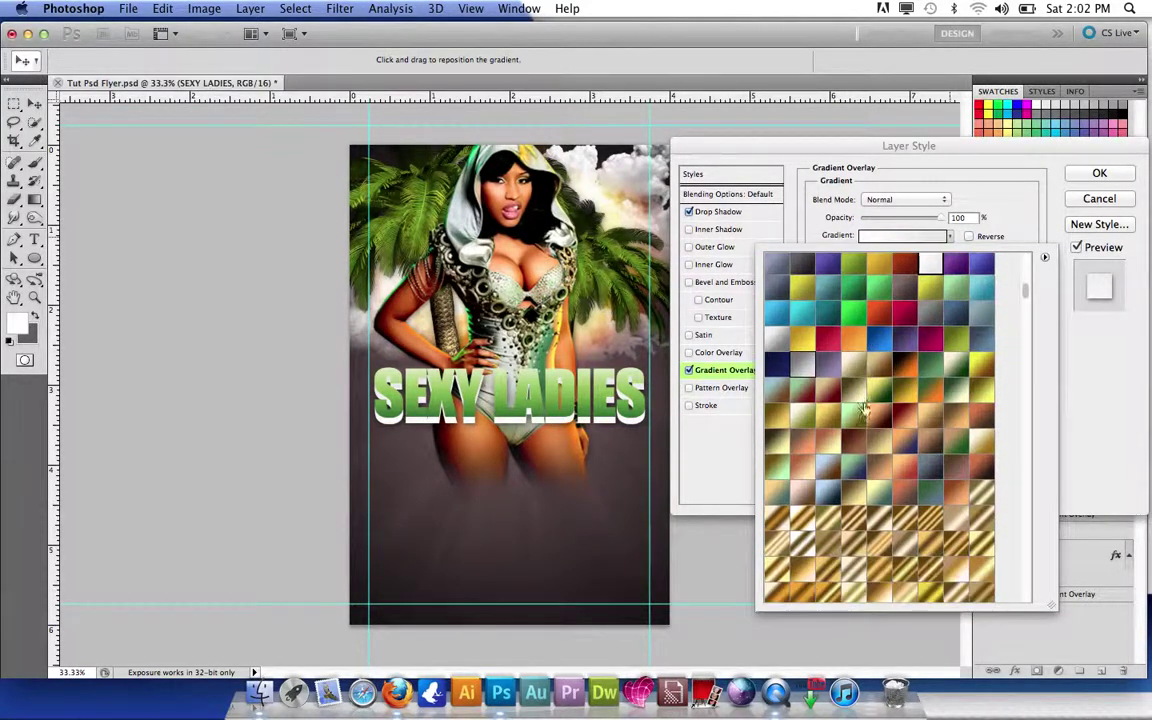
pyautogui.click(802, 364)
pyautogui.click(850, 316)
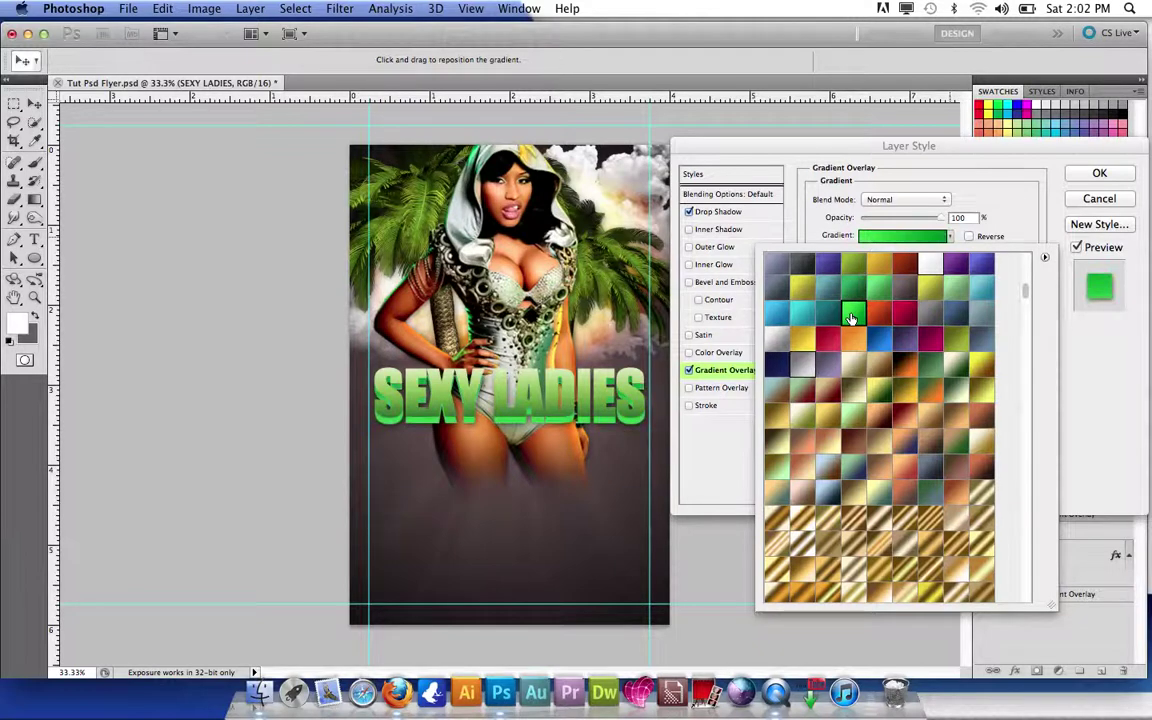
pyautogui.click(801, 336)
pyautogui.click(778, 292)
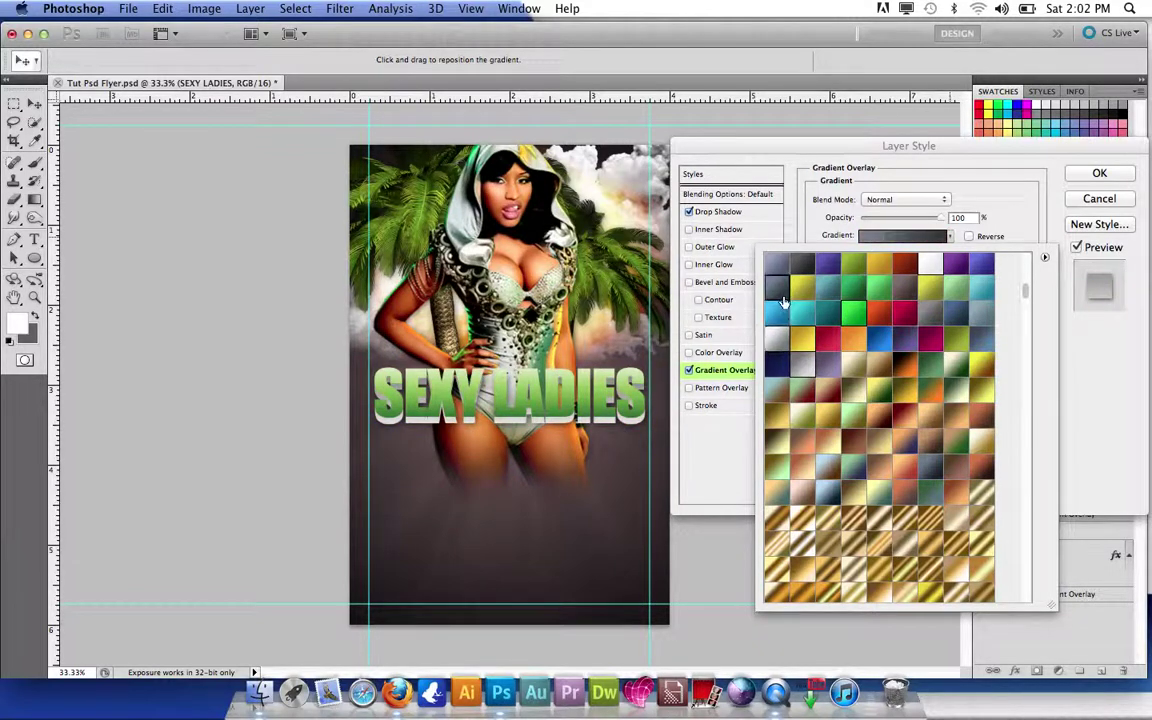
pyautogui.click(804, 266)
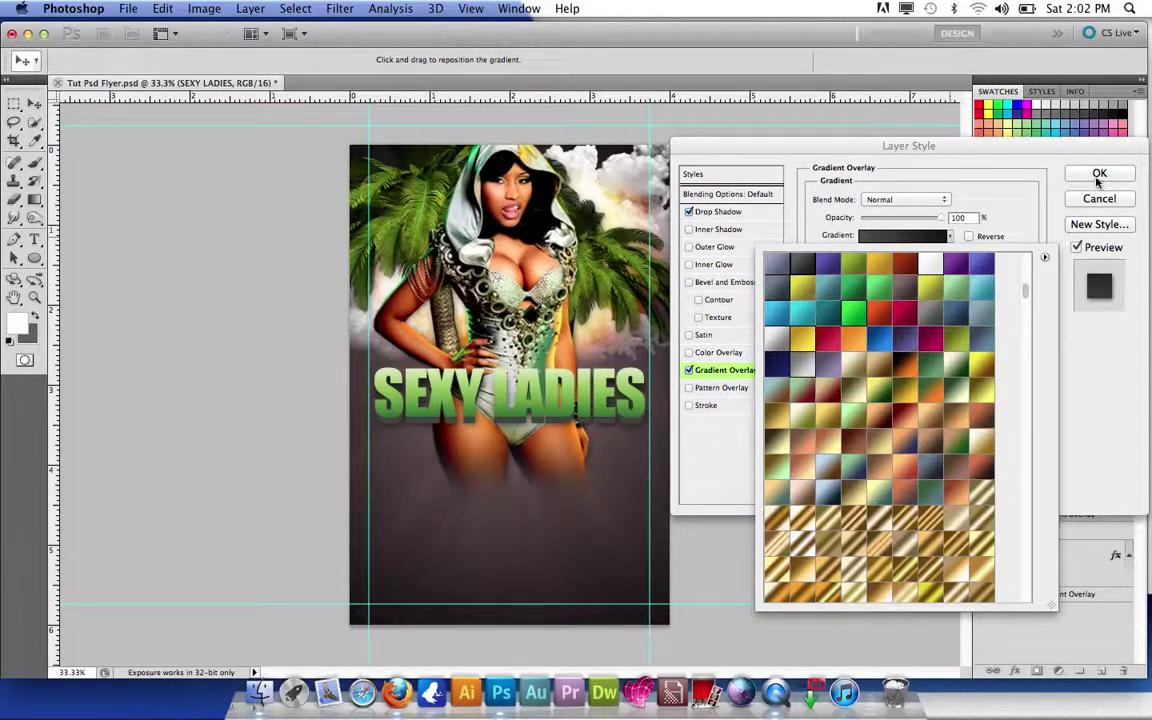
pyautogui.click(956, 266)
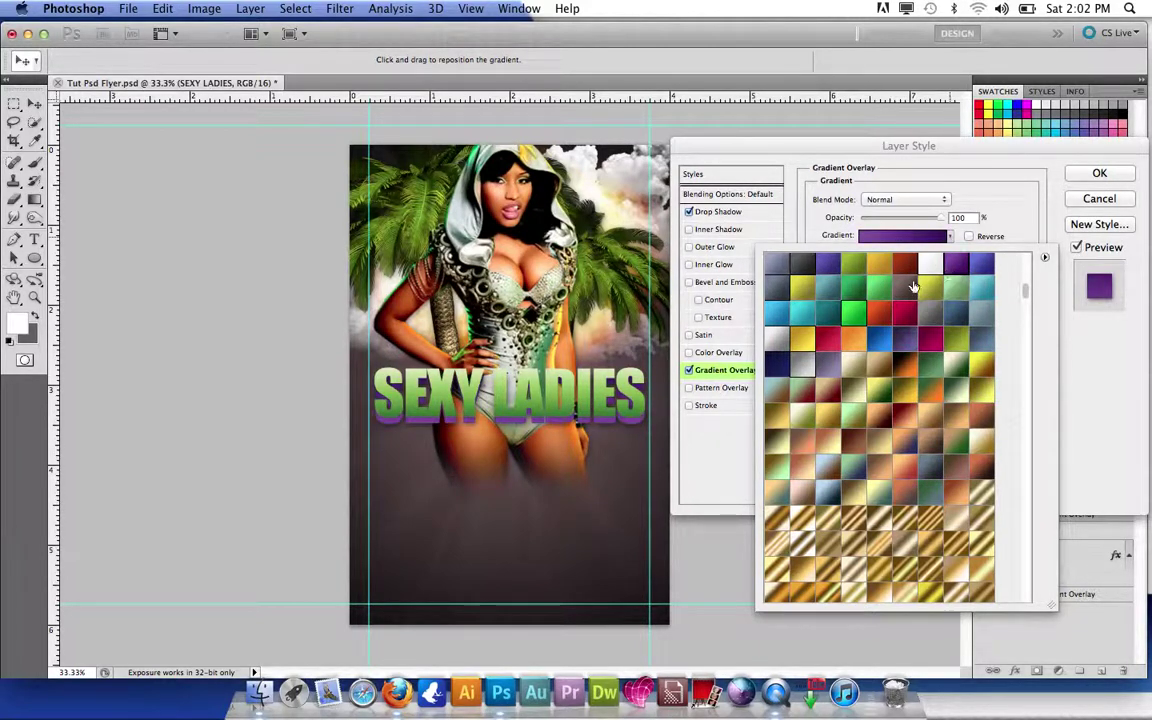
pyautogui.click(780, 270)
# Set the lower SEXY LADIES text's overlay to the dark charcoal gradient preset and apply the layer style
pyautogui.click(804, 266)
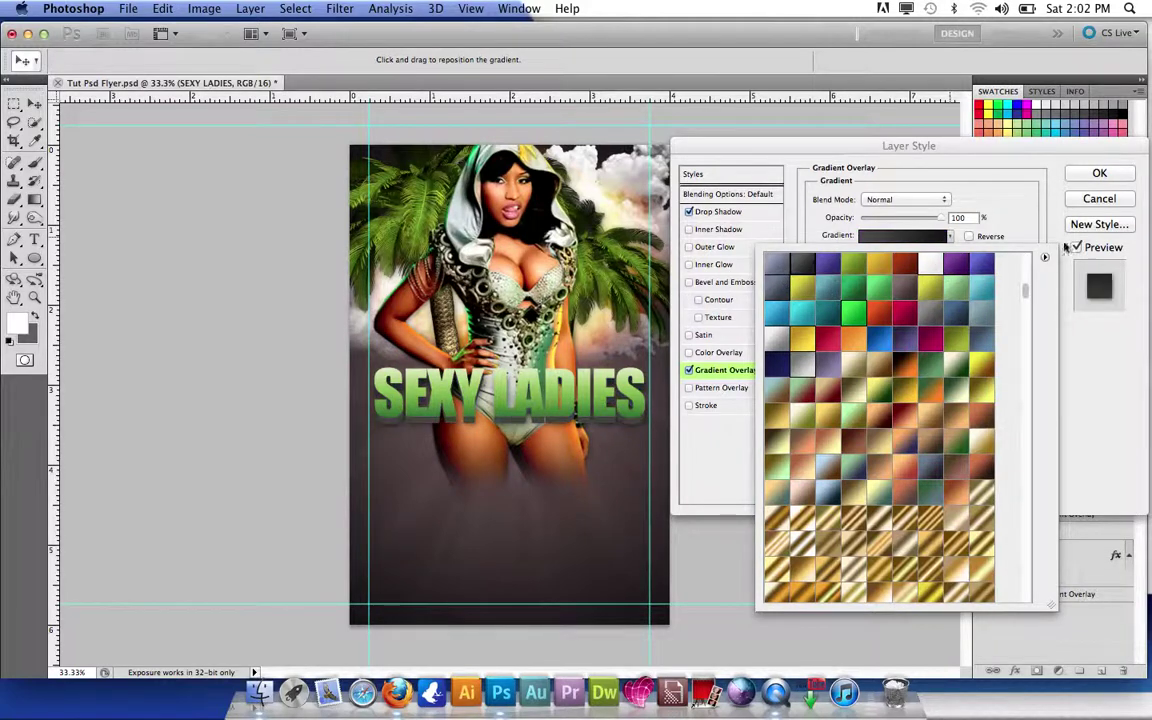
pyautogui.click(1100, 175)
pyautogui.click(1100, 175)
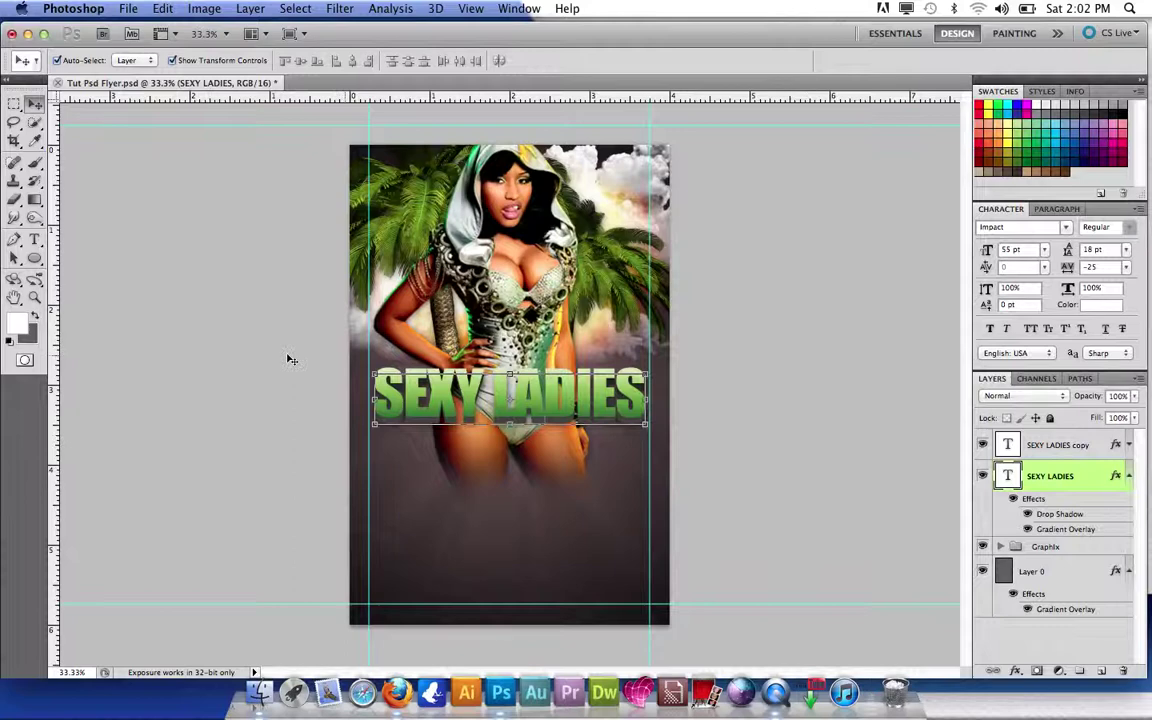
# Add the text BASH below the title on a new layer above SEXY LADIES copy and set its font to HansHand
pyautogui.click(34, 240)
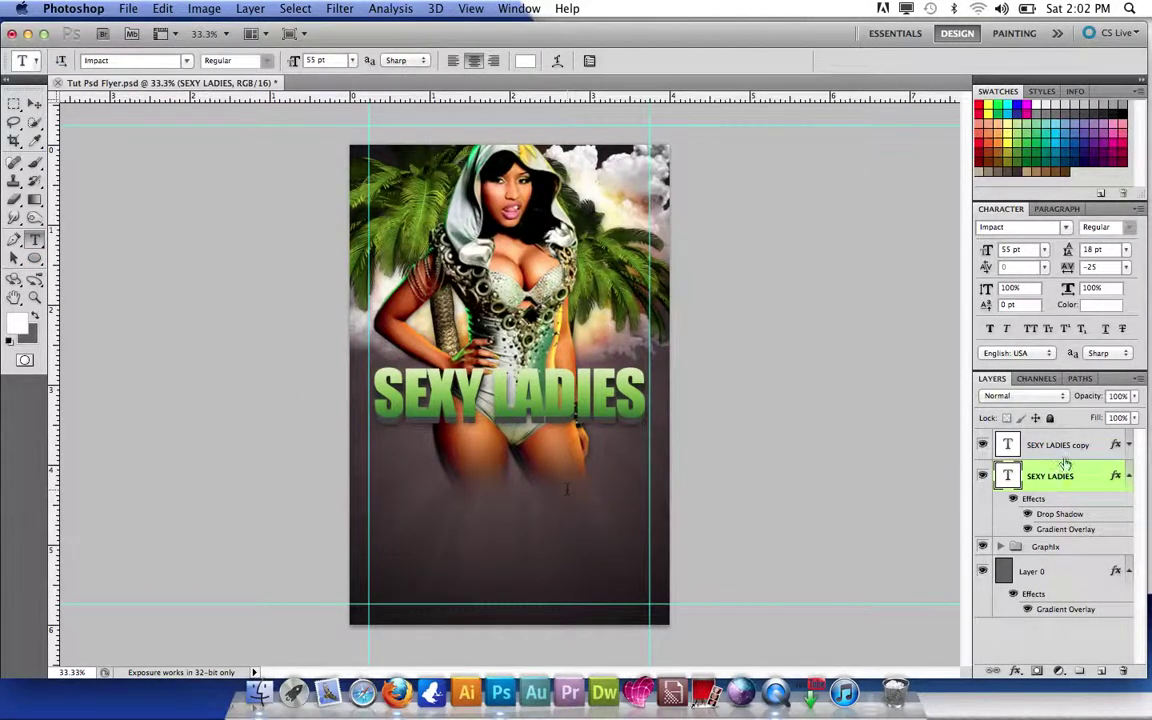
pyautogui.click(1015, 440)
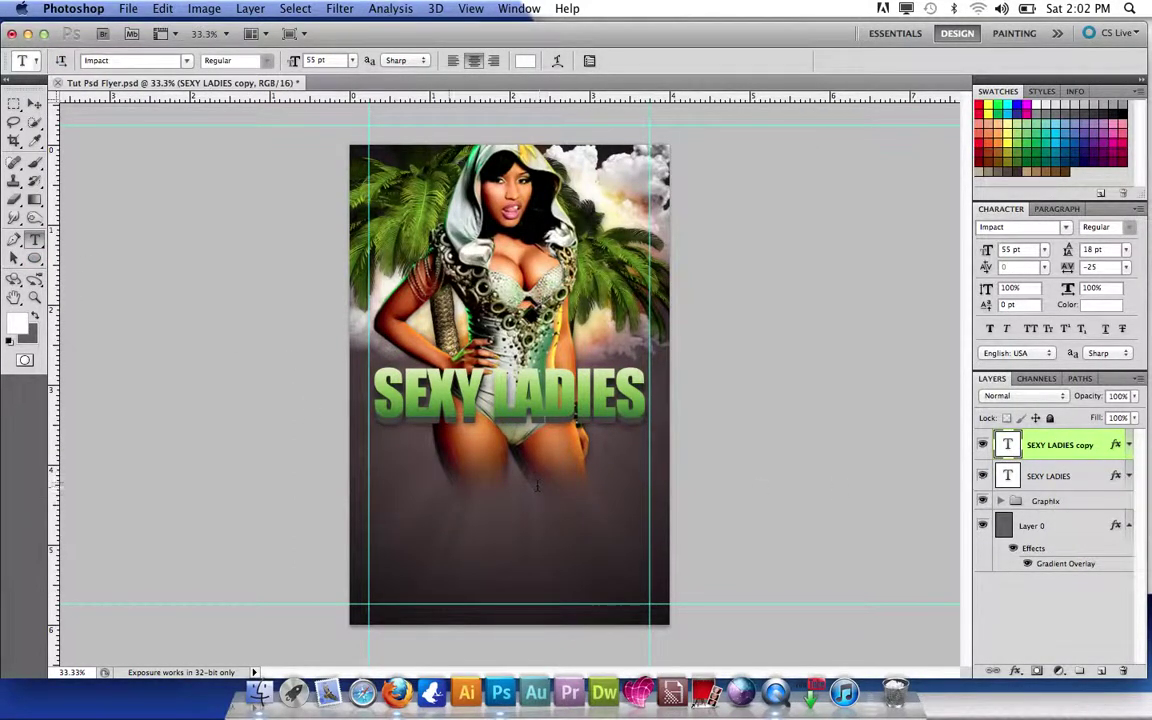
pyautogui.click(484, 483)
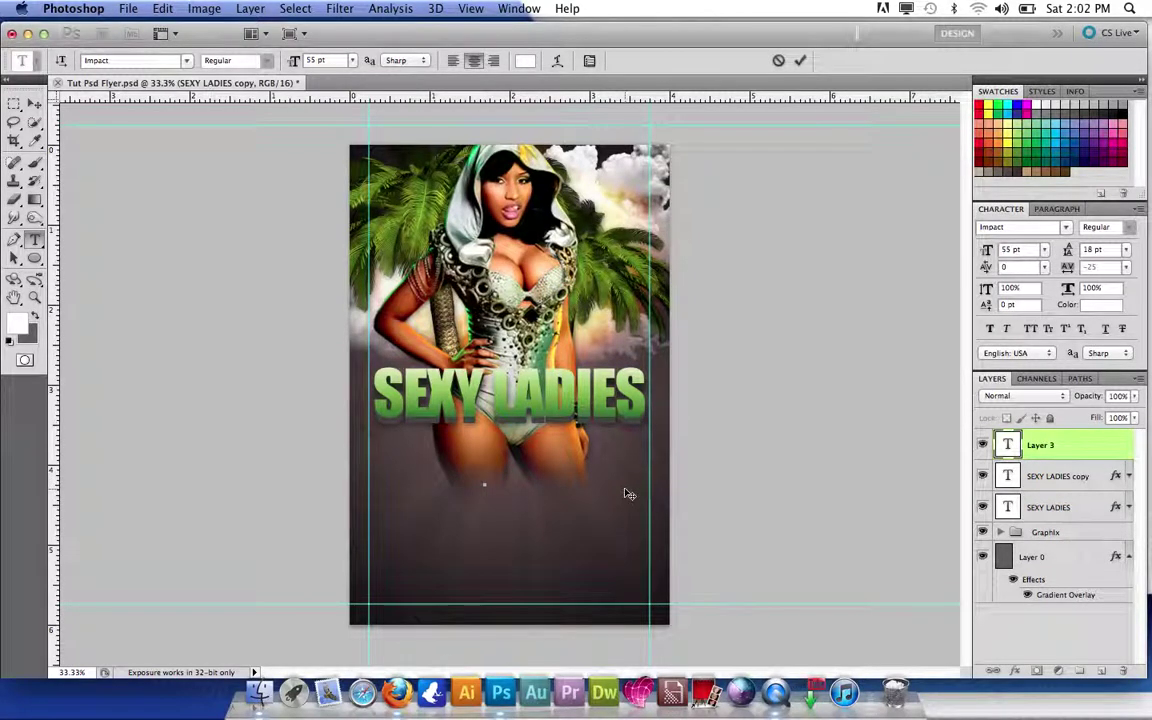
pyautogui.write('BASH')
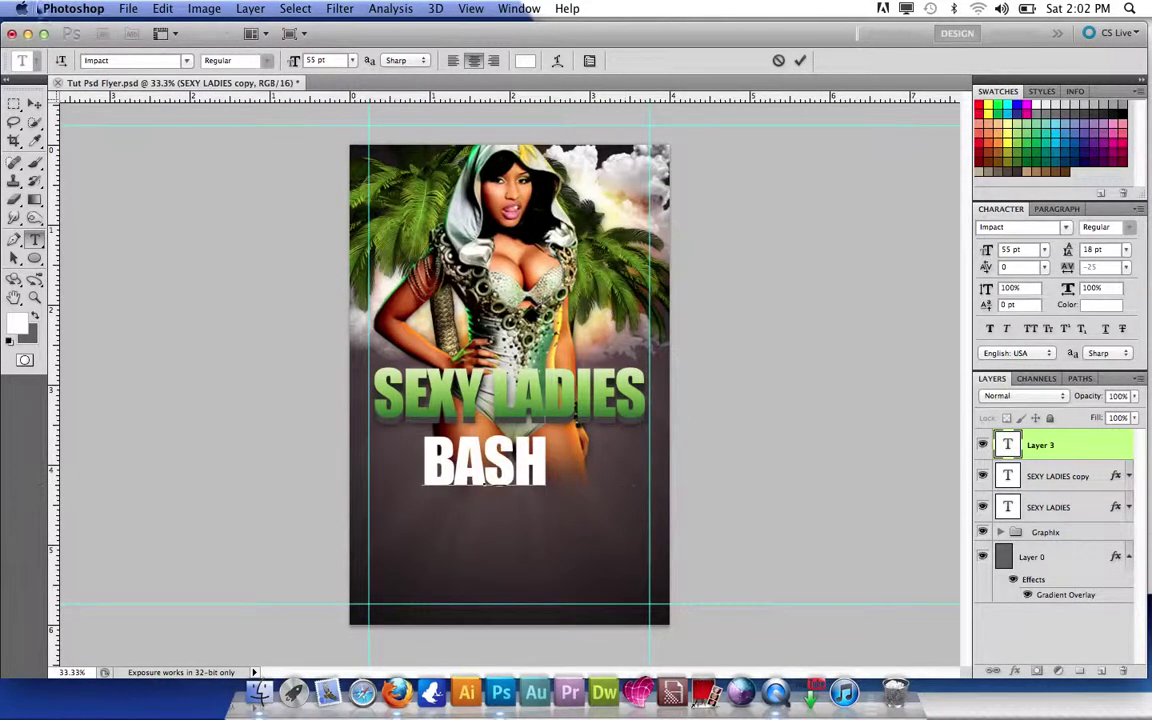
pyautogui.click(34, 104)
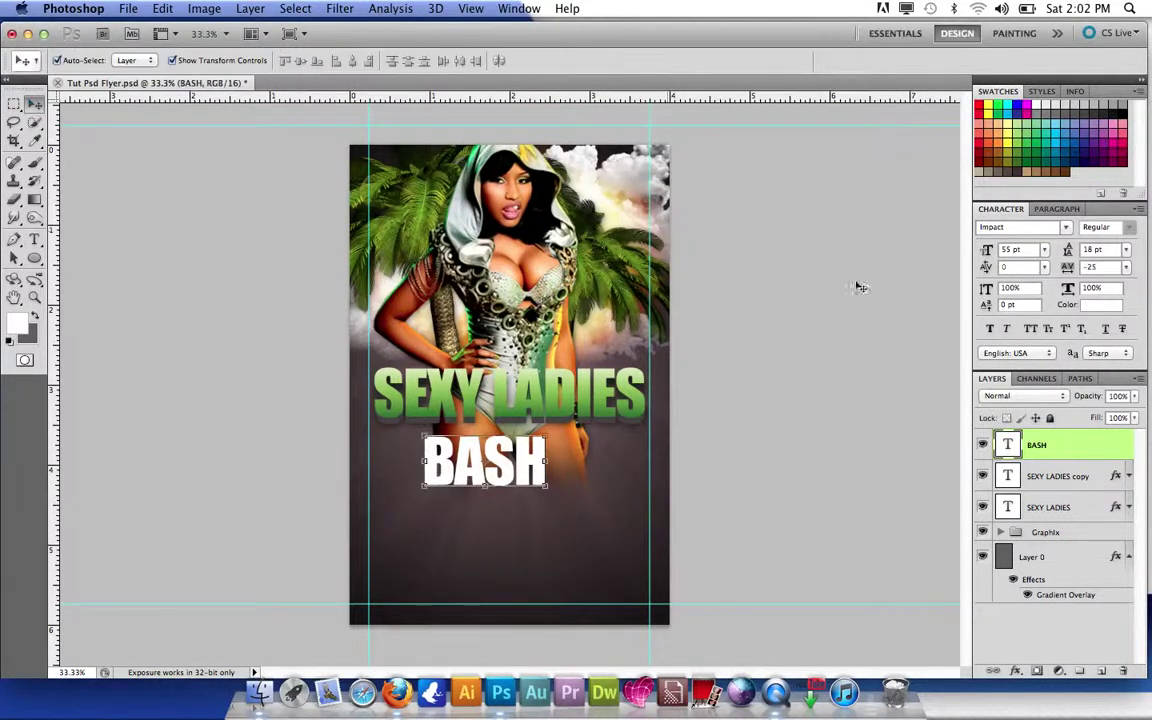
pyautogui.click(1066, 228)
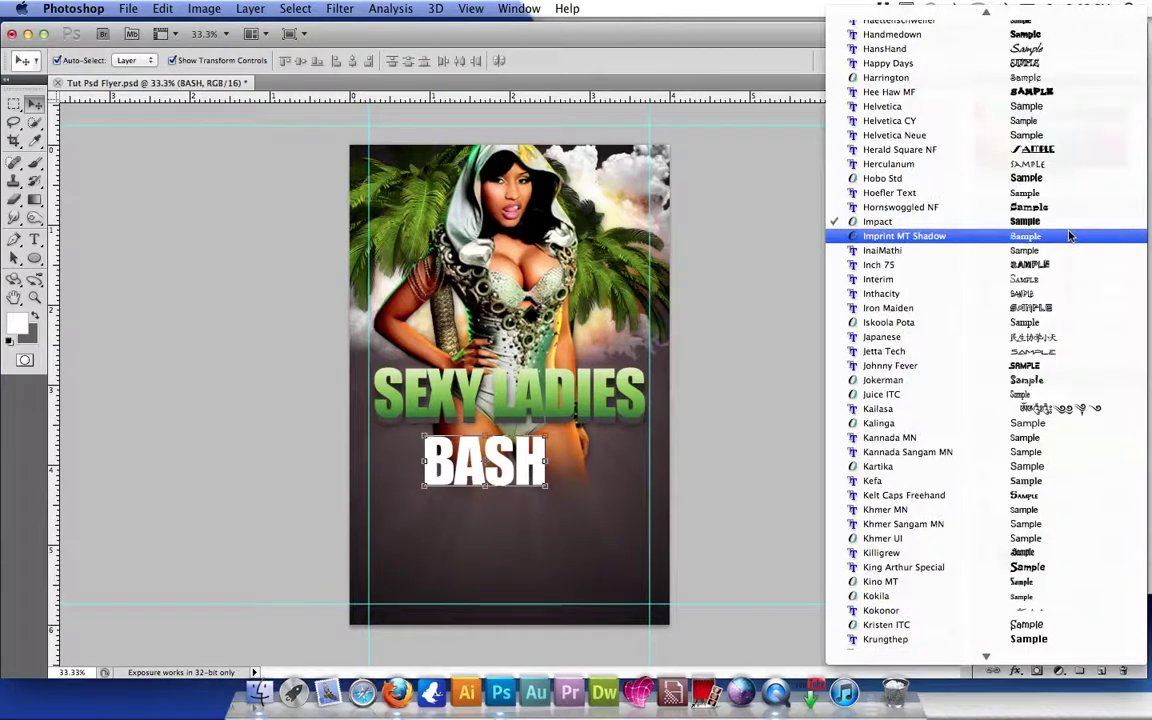
pyautogui.click(1035, 48)
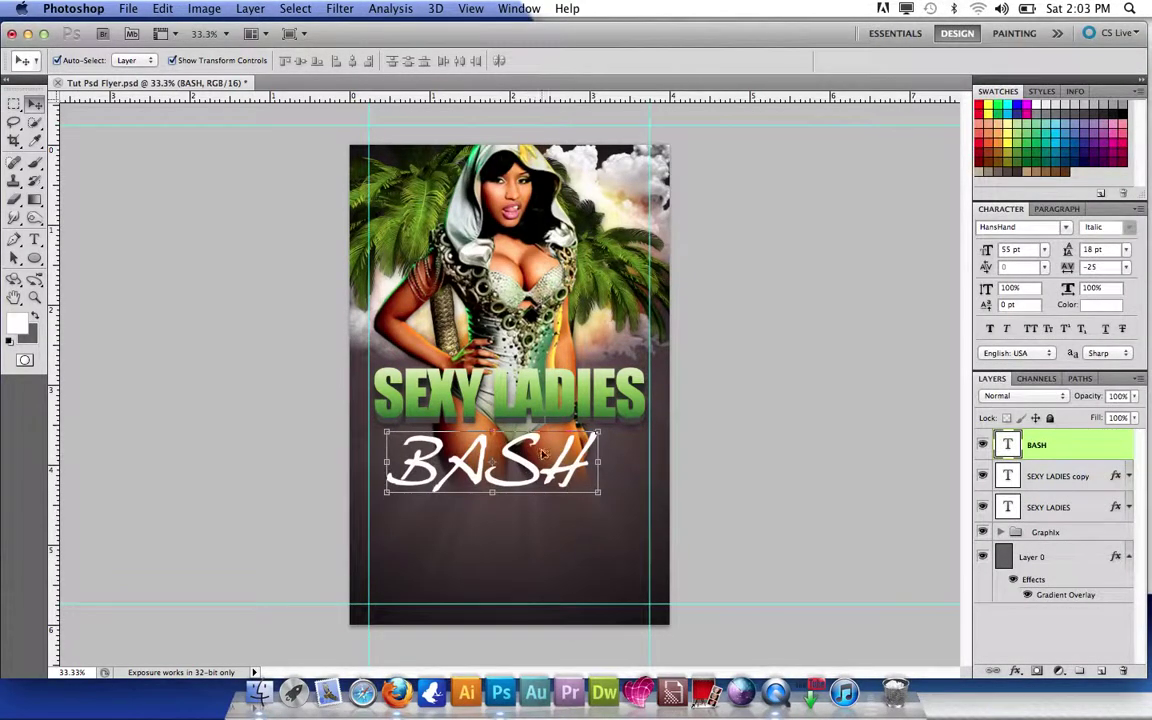
# Replace the last three letters of BASH with lowercase ones so the text reads Bash
pyautogui.click(34, 240)
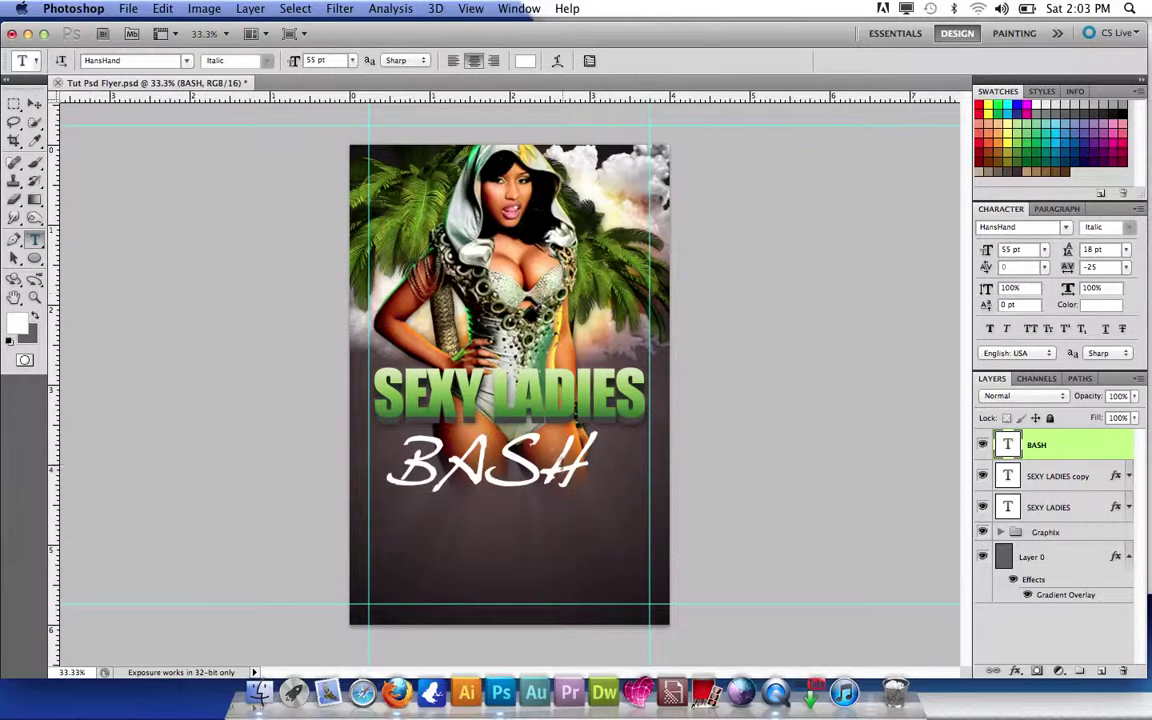
pyautogui.click(581, 480)
pyautogui.press('BackSpace')
pyautogui.press('BackSpace')
pyautogui.press('BackSpace')
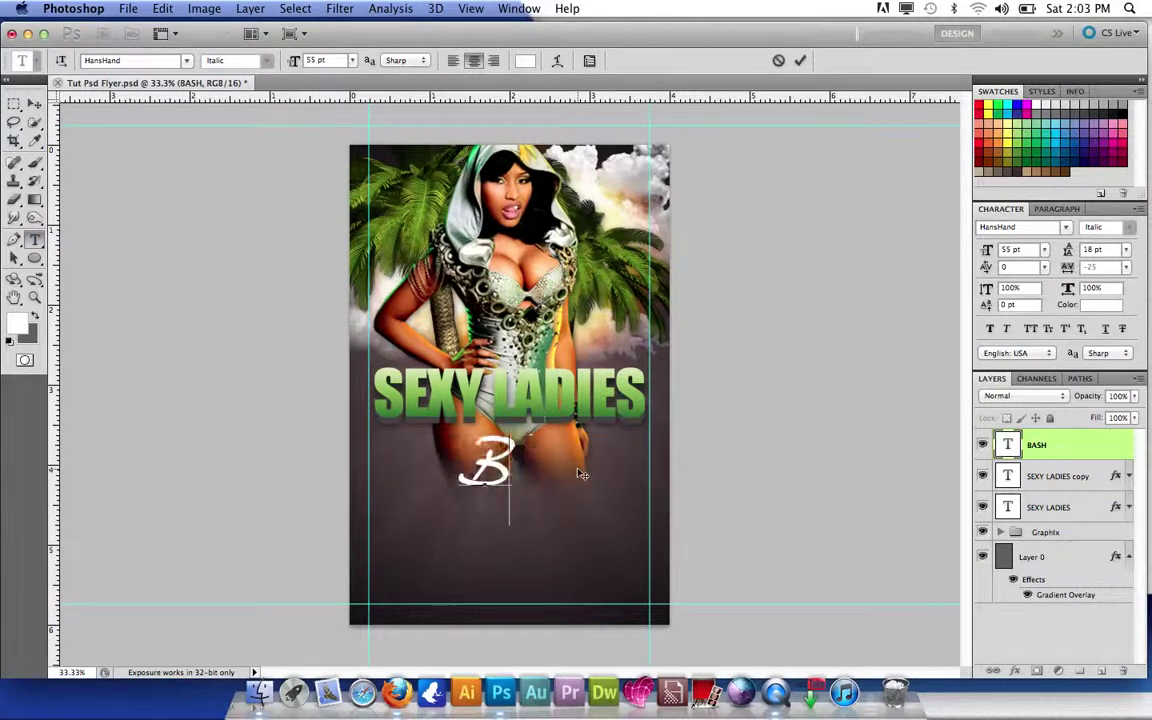
pyautogui.write('ash')
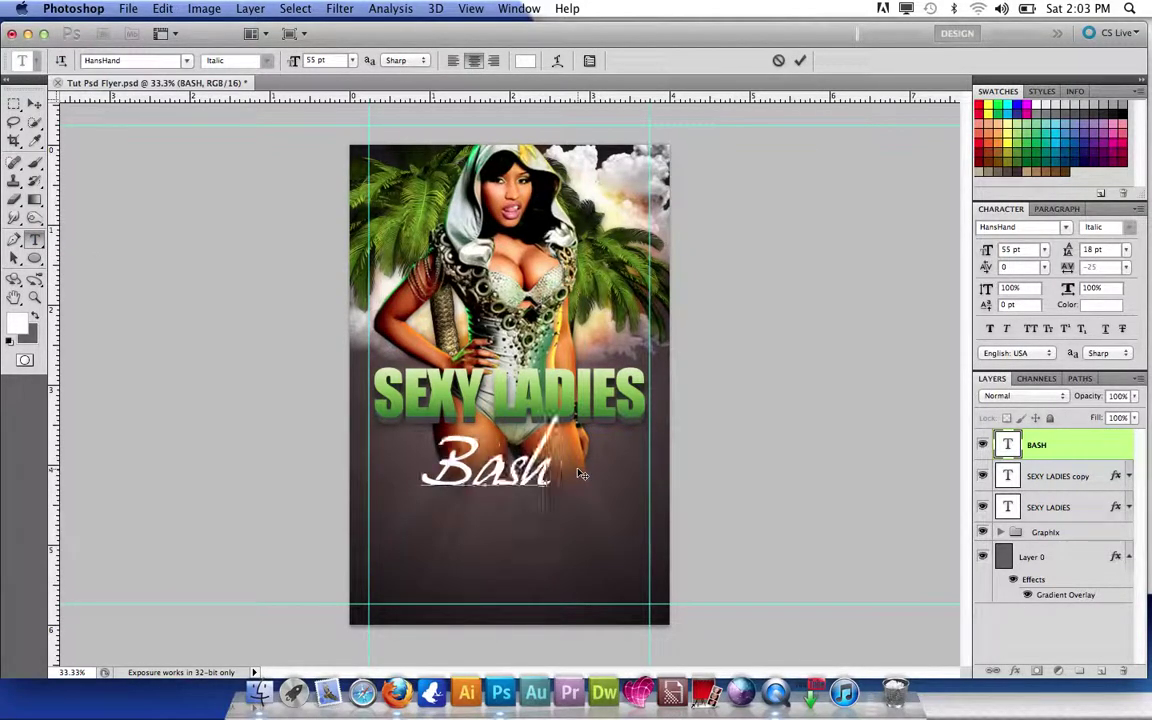
pyautogui.click(34, 103)
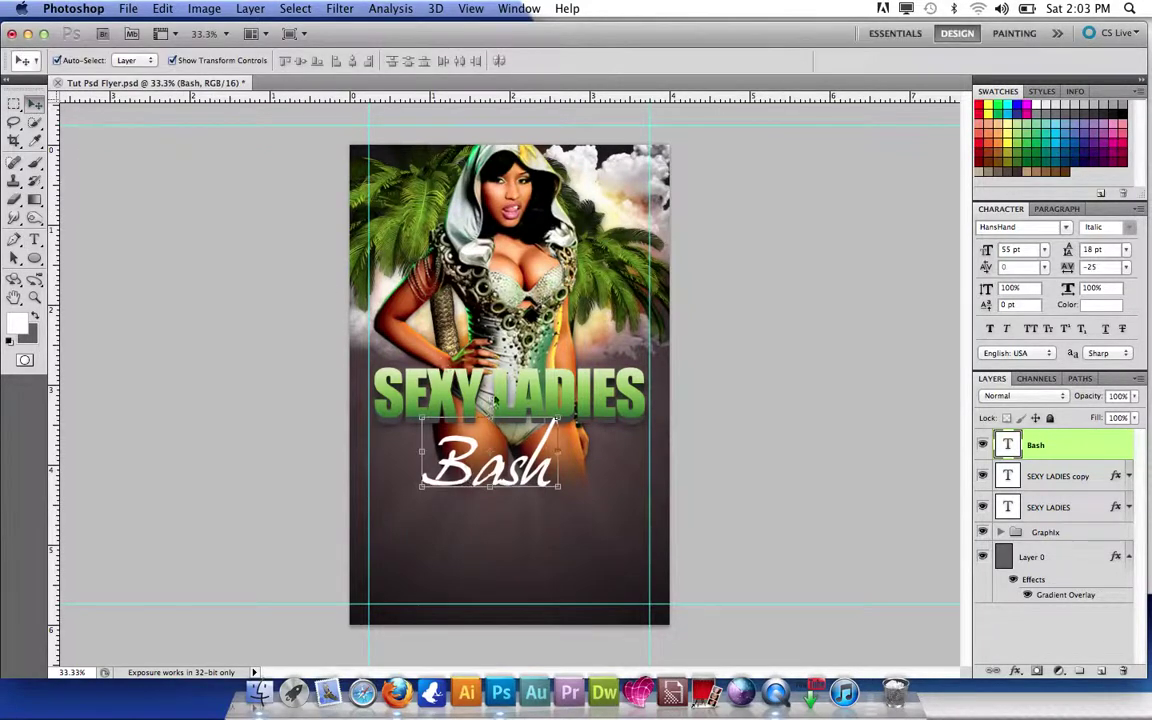
# Move the Bash text up so it overlaps the lower edge of LADIES, and hide the transform controls
pyautogui.moveTo(509, 469); pyautogui.dragTo(585, 444)
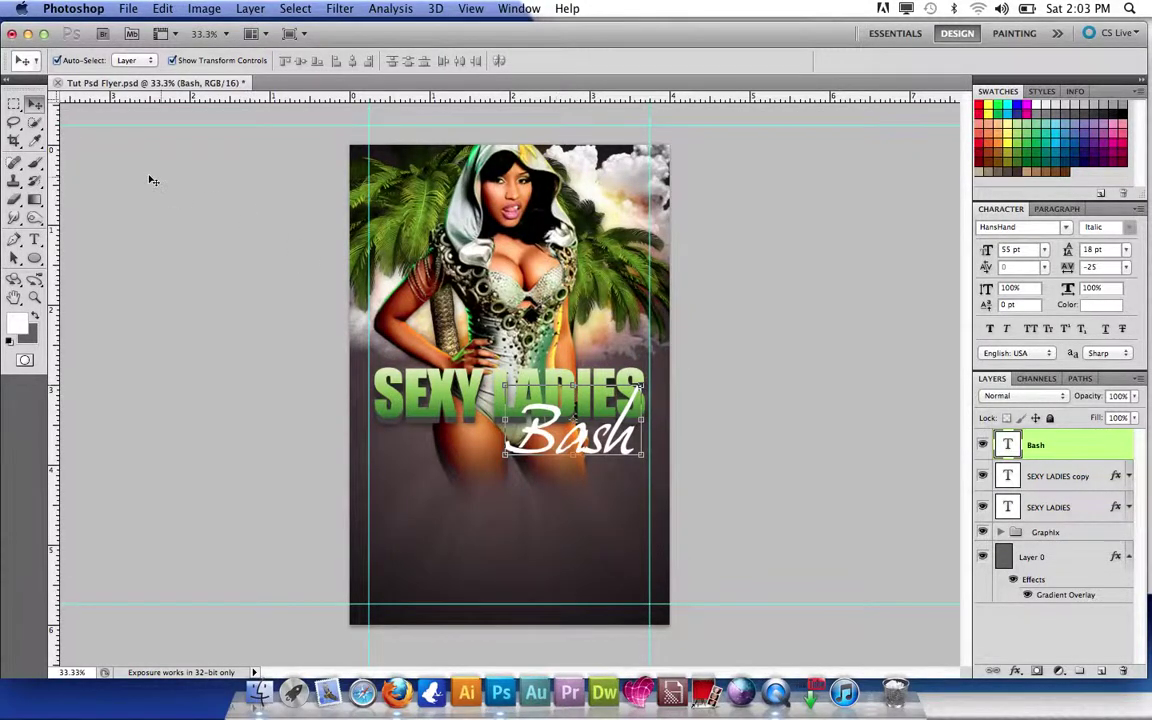
pyautogui.click(172, 61)
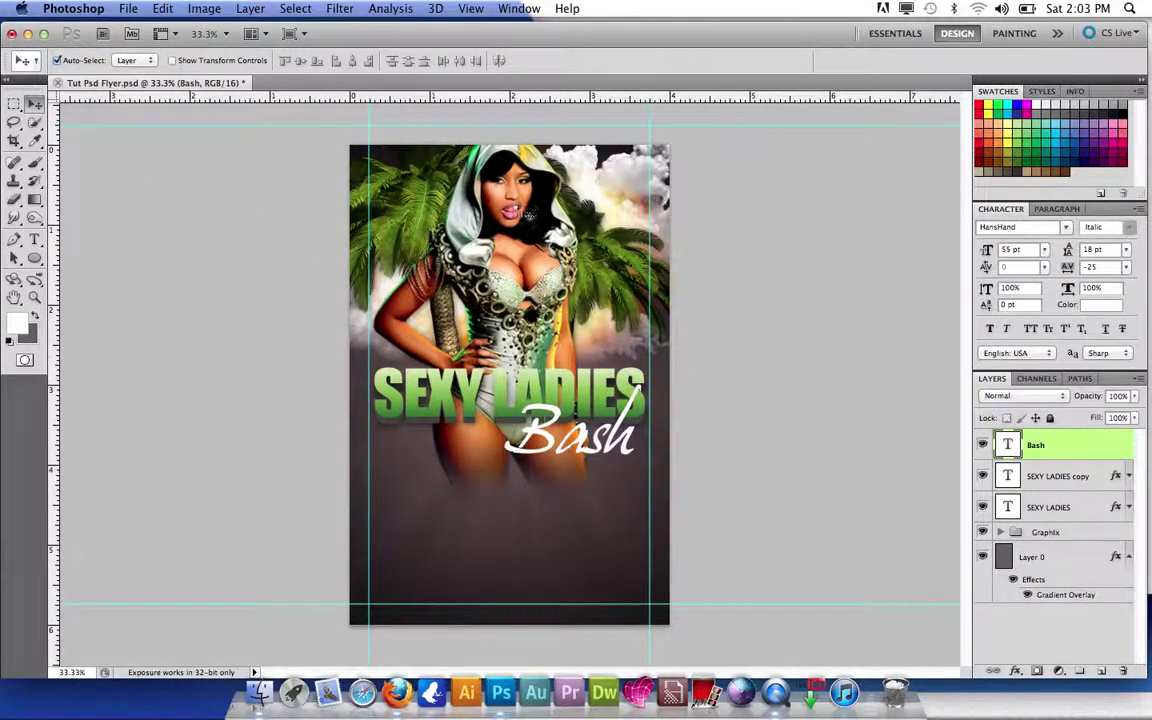
pyautogui.moveTo(584, 446); pyautogui.dragTo(572, 446)
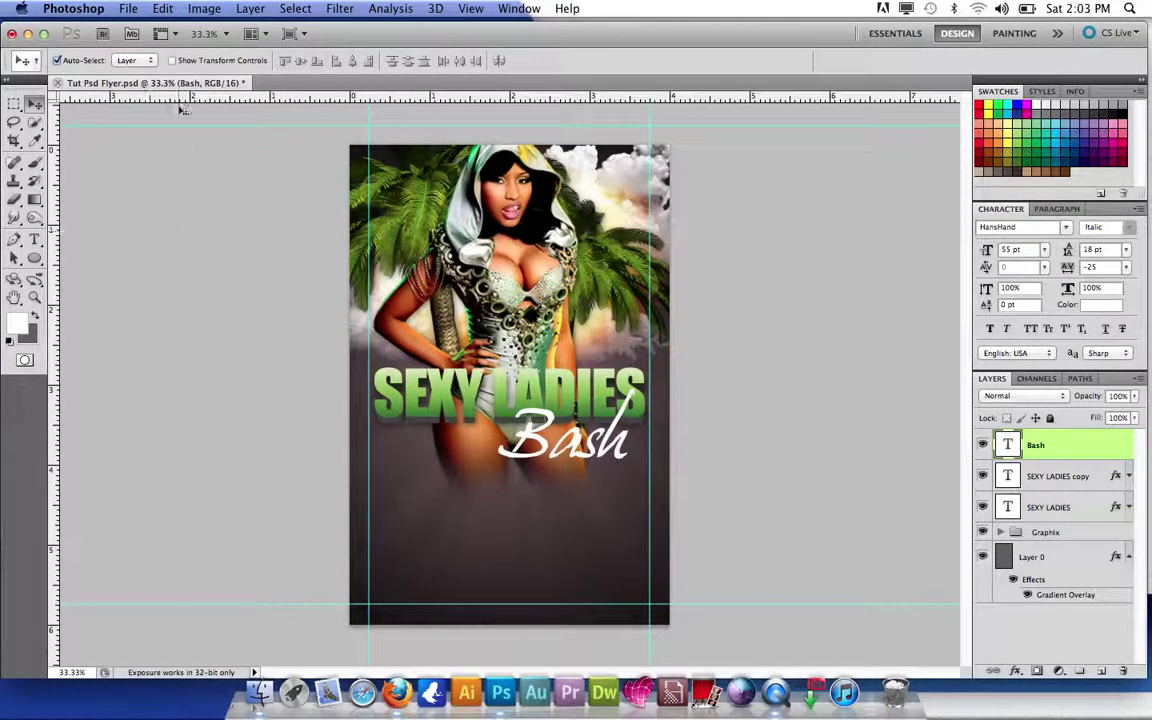
# Enable an Outer Glow on the Bash layer and open its glow colour for editing
pyautogui.doubleClick(1083, 452)
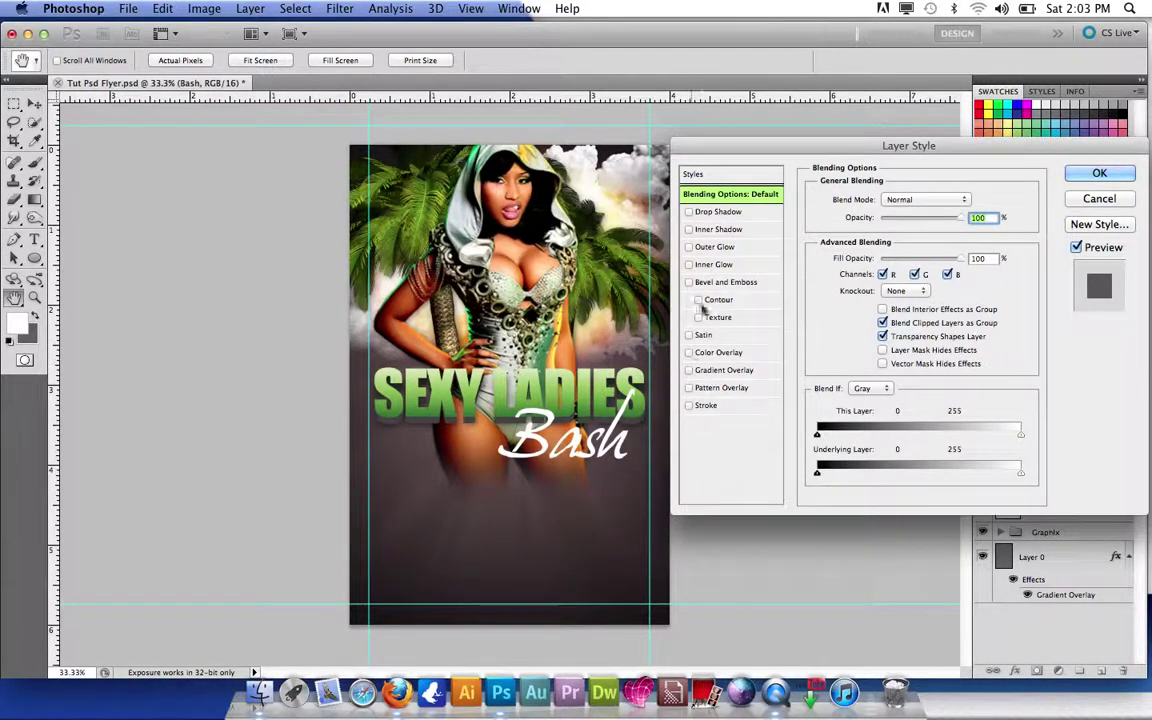
pyautogui.click(698, 248)
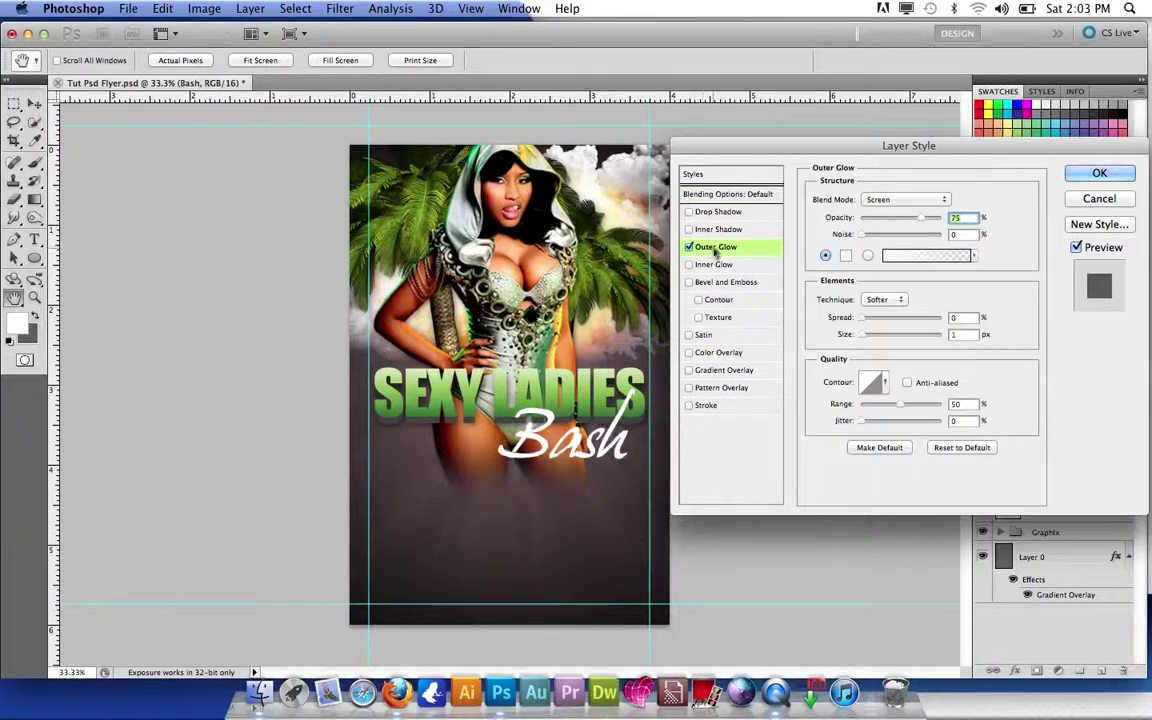
pyautogui.click(844, 256)
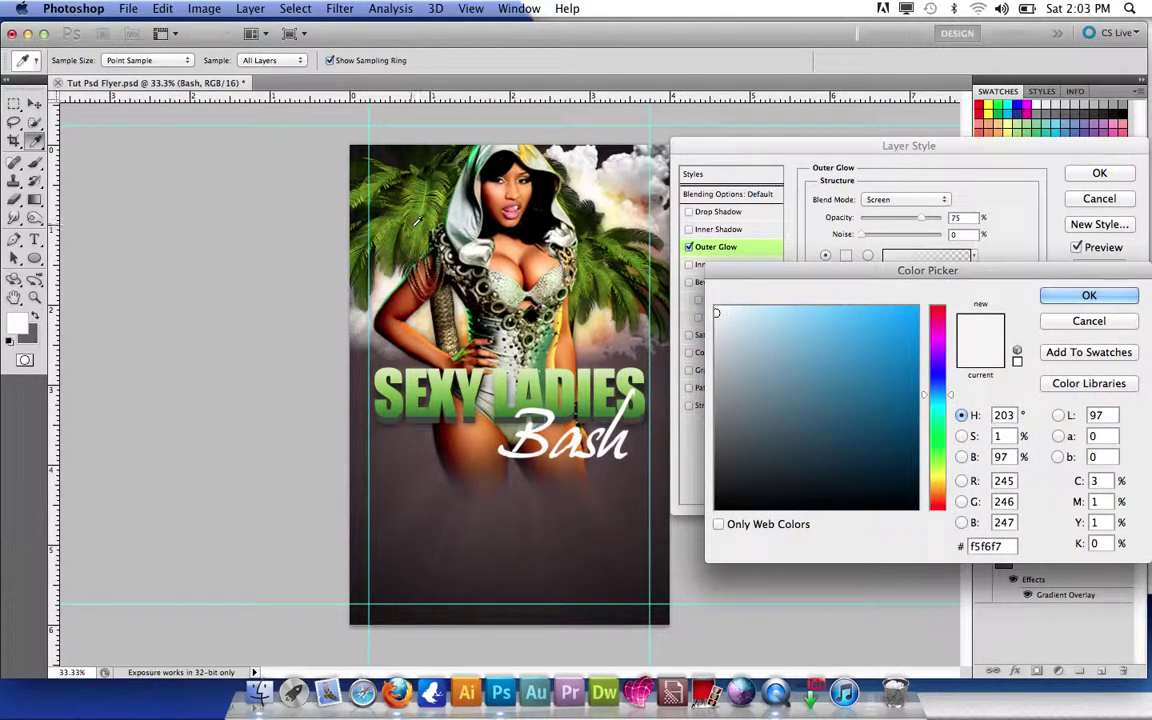
# Try a dark palm-leaf green, pure green 00ff00 and green 00a651 as the glow colour
pyautogui.click(377, 200)
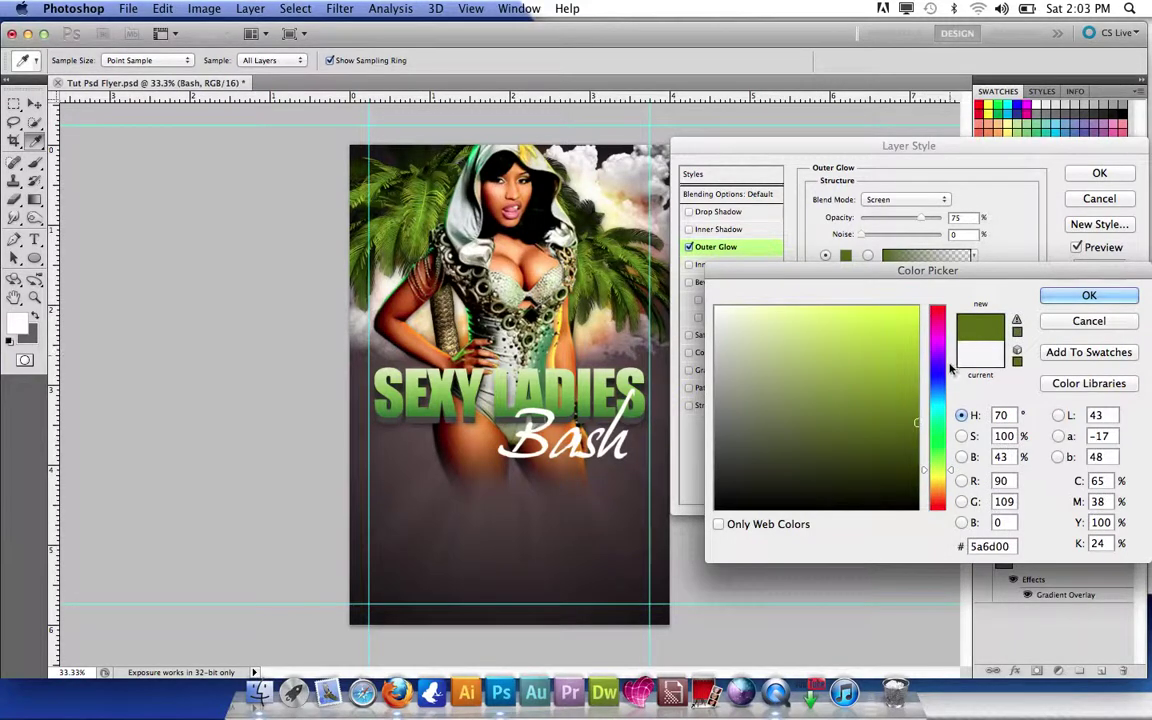
pyautogui.press('super+Tab')
pyautogui.click(1000, 105)
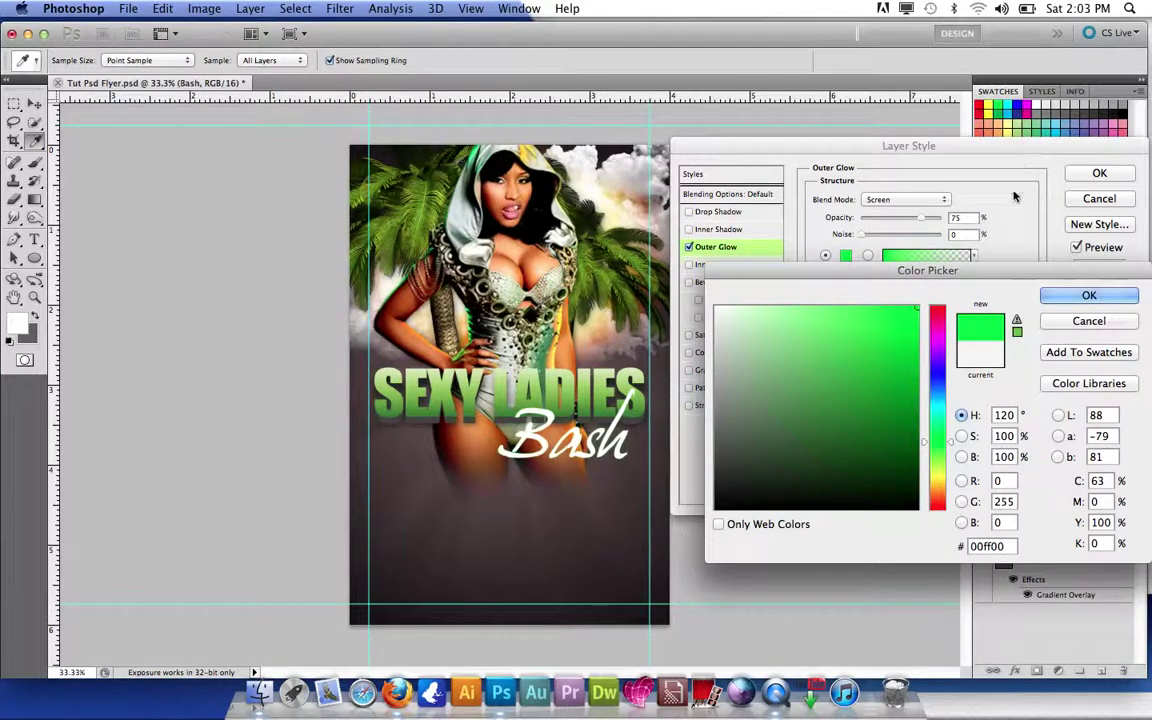
pyautogui.click(998, 114)
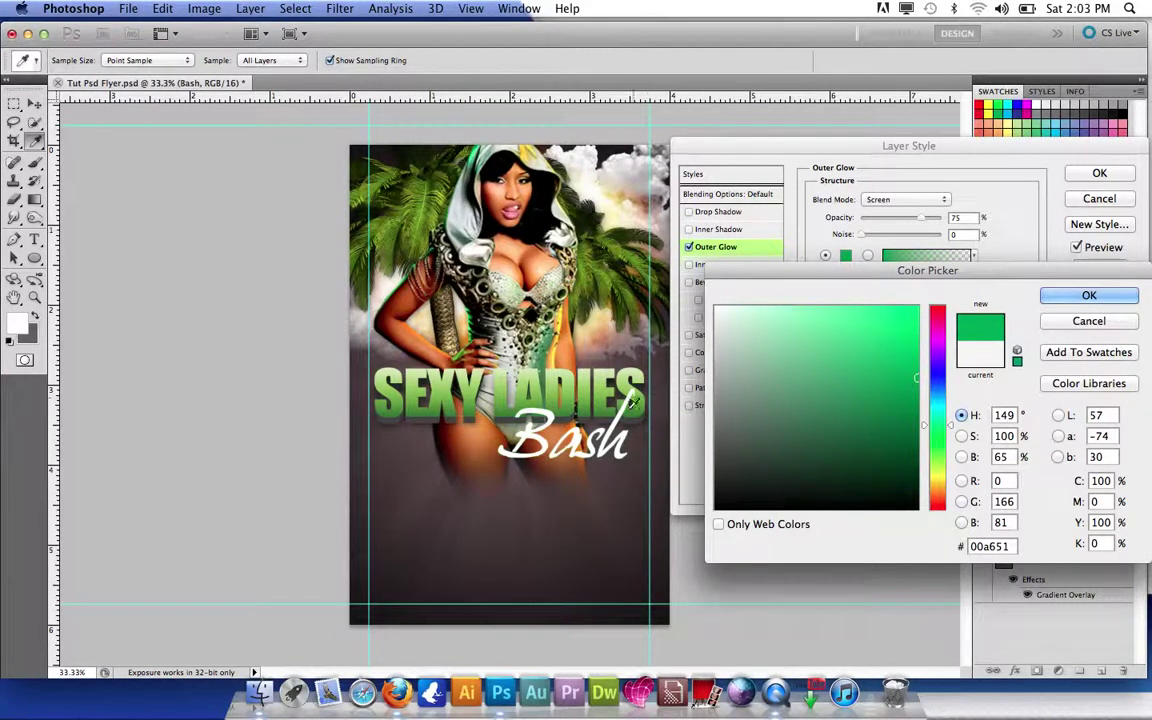
# Sample the title's green as the glow colour, set spread to 13% and size to about 35 px, and apply the style
pyautogui.click(547, 367)
pyautogui.click(1075, 296)
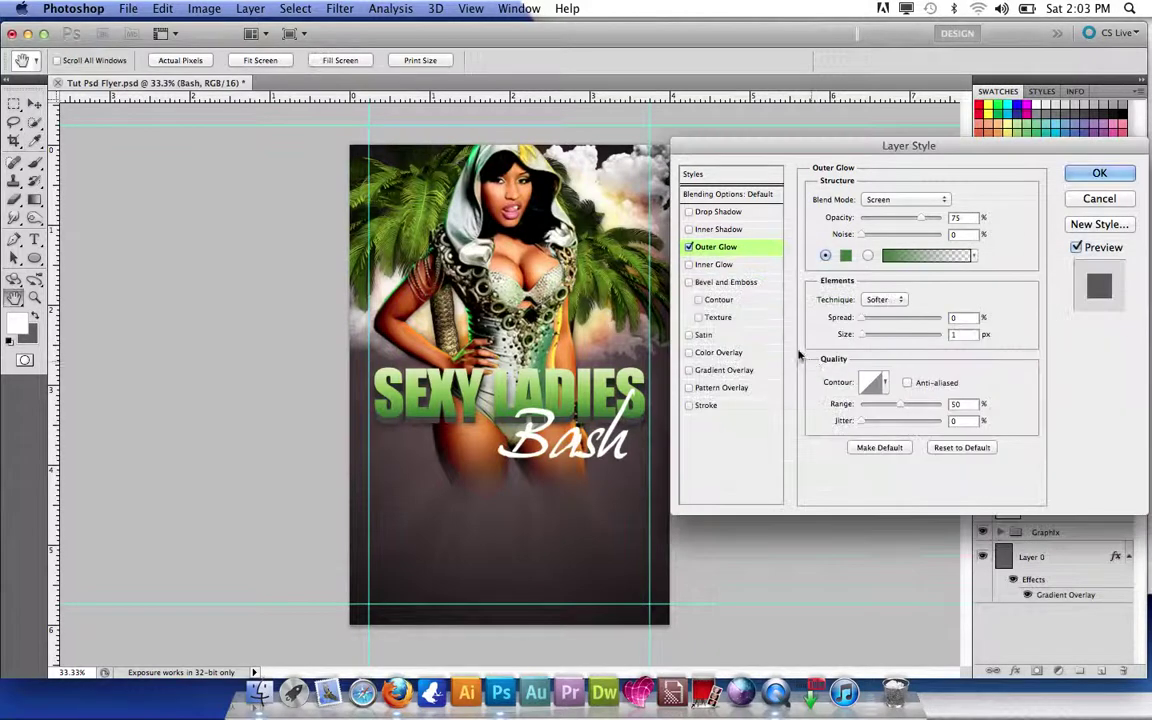
pyautogui.moveTo(864, 334)
pyautogui.mouseDown()
pyautogui.moveTo(880, 341)
pyautogui.moveTo(872, 323)
pyautogui.moveTo(877, 356)
pyautogui.moveTo(873, 335)
pyautogui.mouseUp()
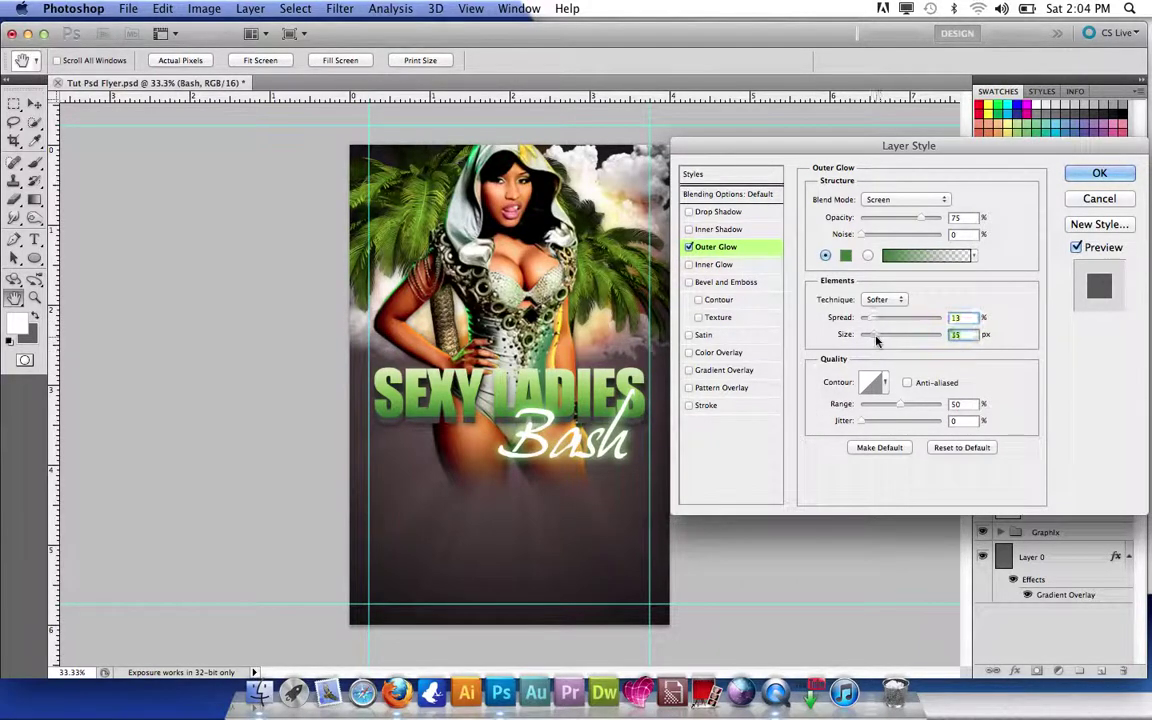
pyautogui.click(1098, 174)
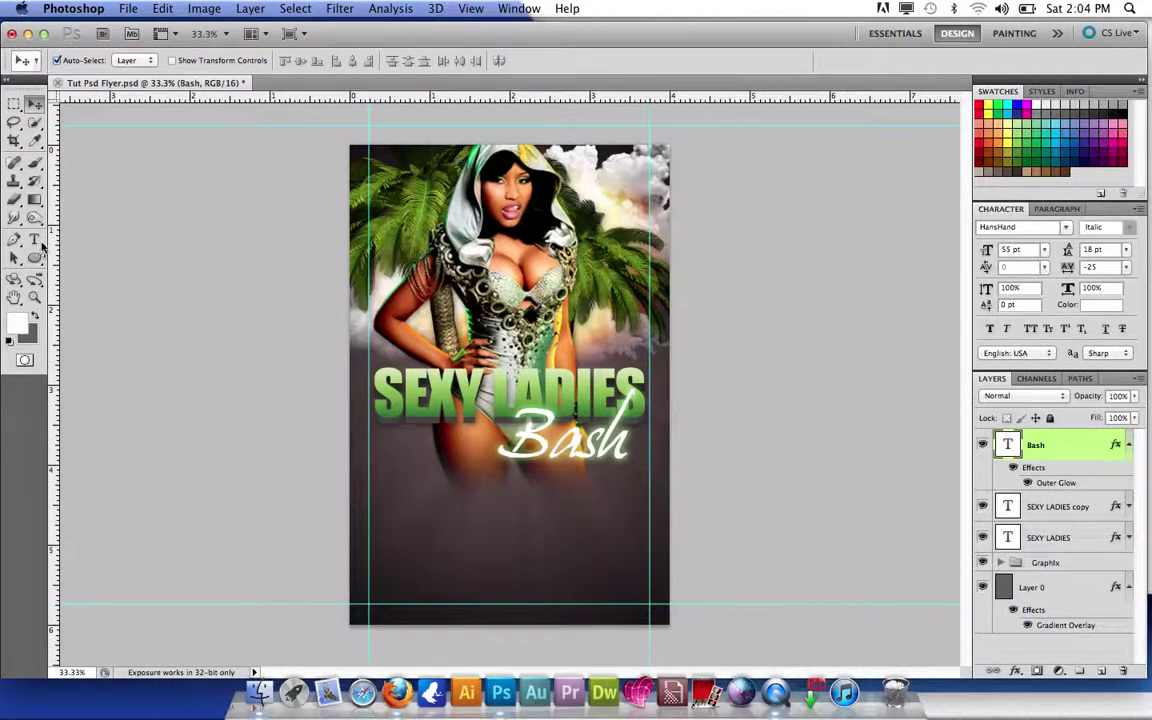
# Add the text Club Atl on a new layer and position it centred near the flyer's lower edge
pyautogui.click(35, 241)
pyautogui.click(408, 522)
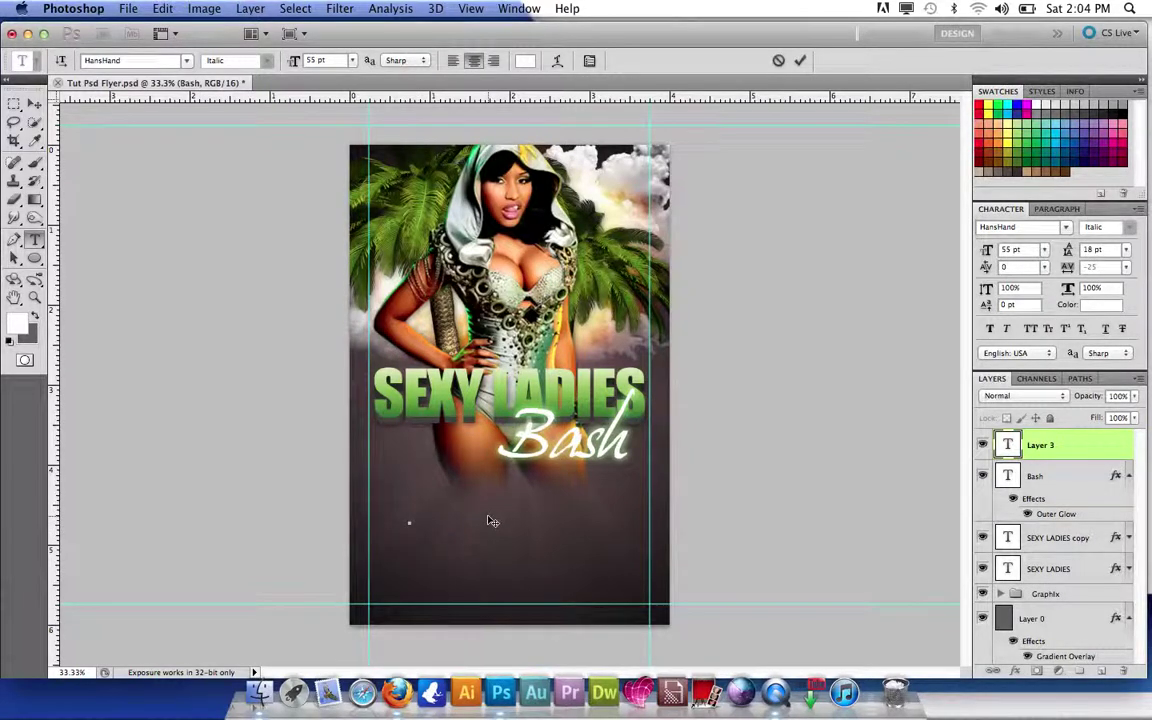
pyautogui.write('Club')
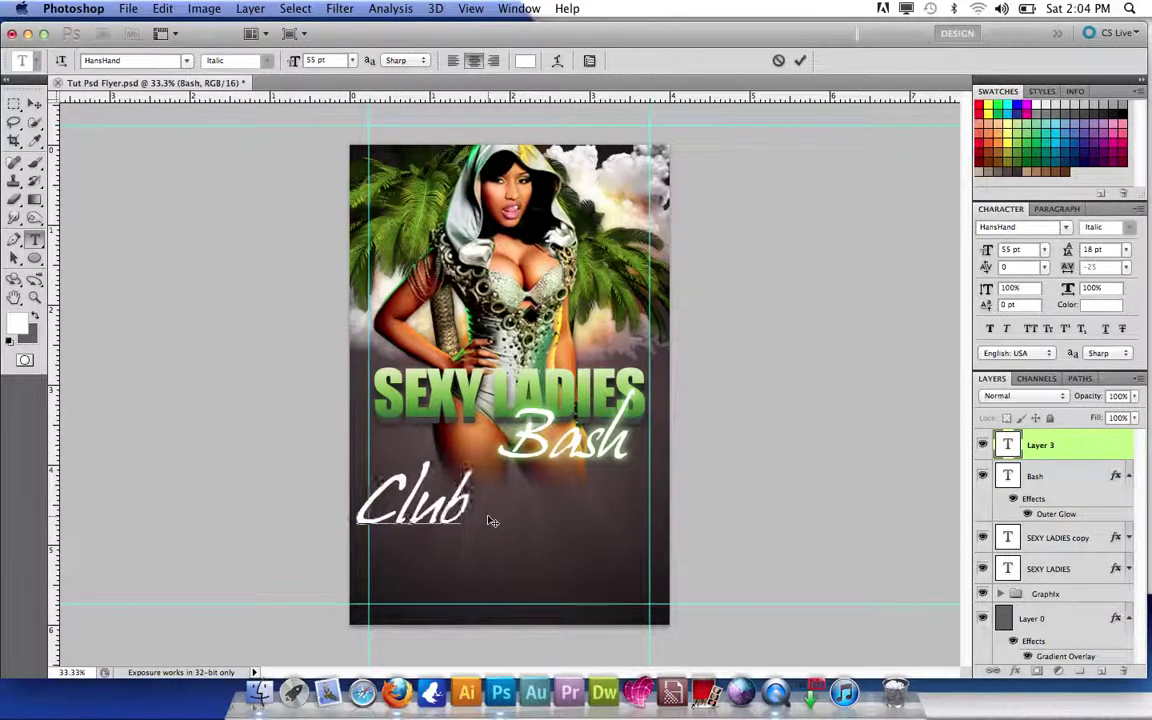
pyautogui.write(' Atl')
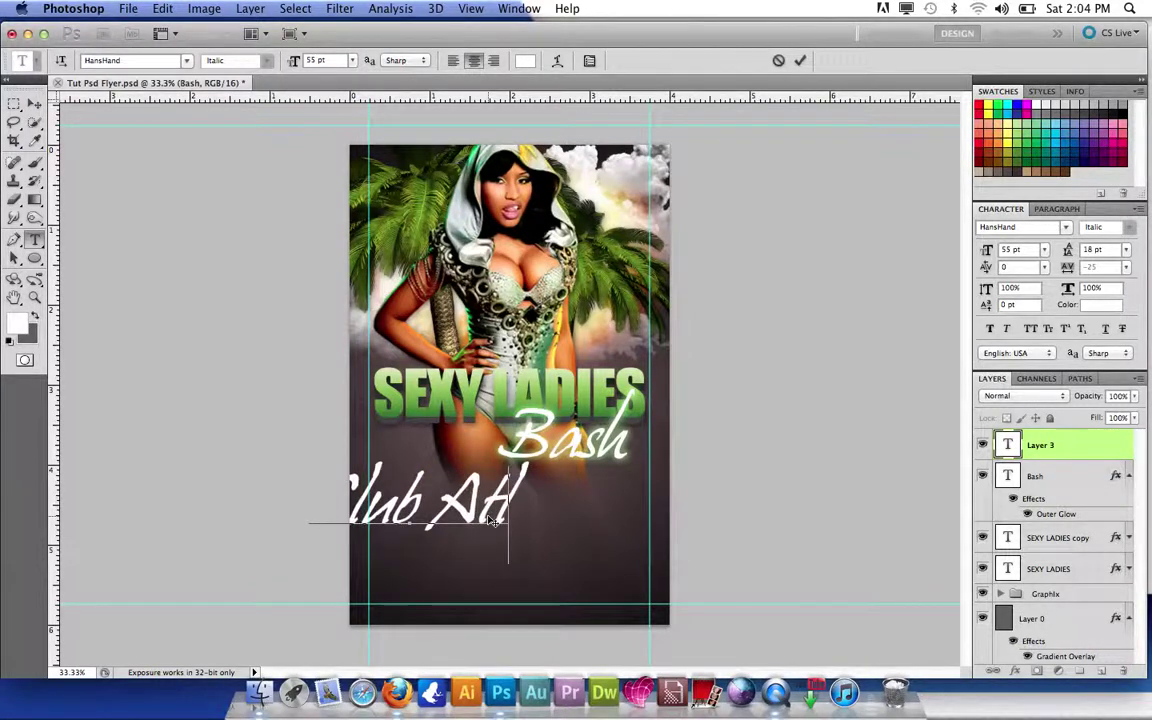
pyautogui.click(34, 103)
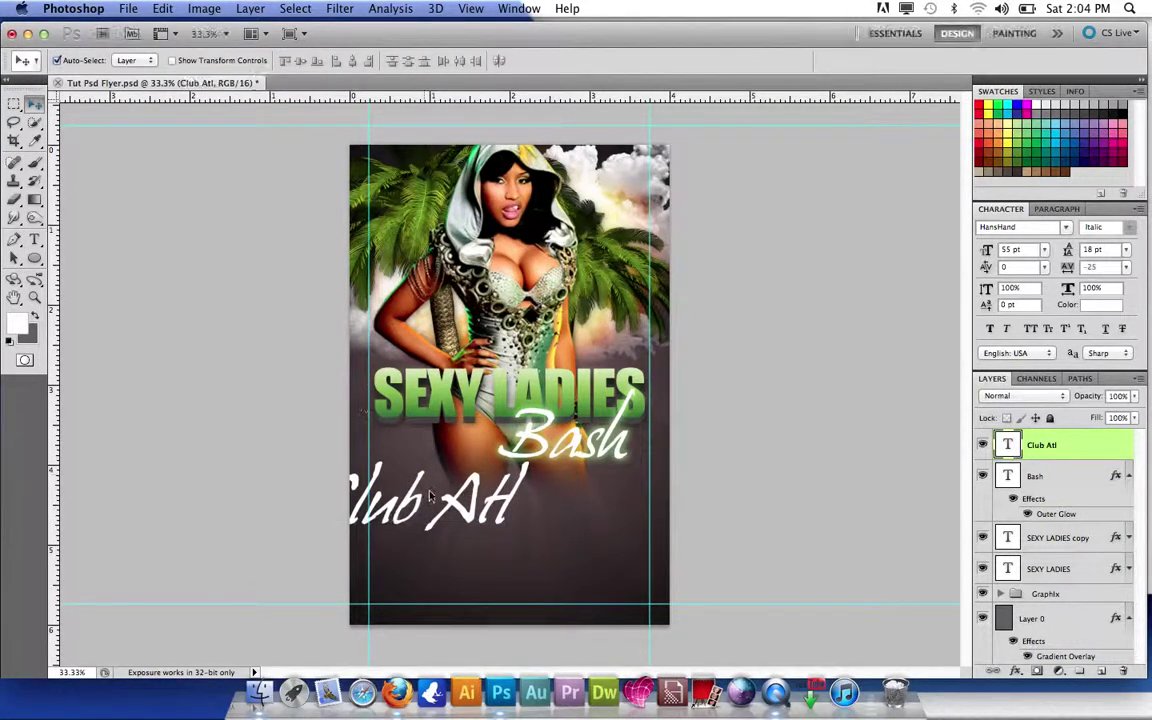
pyautogui.moveTo(451, 504); pyautogui.dragTo(541, 556)
# Copy the Bash layer's style and paste it onto the Club Atl layer
pyautogui.click(1066, 480)
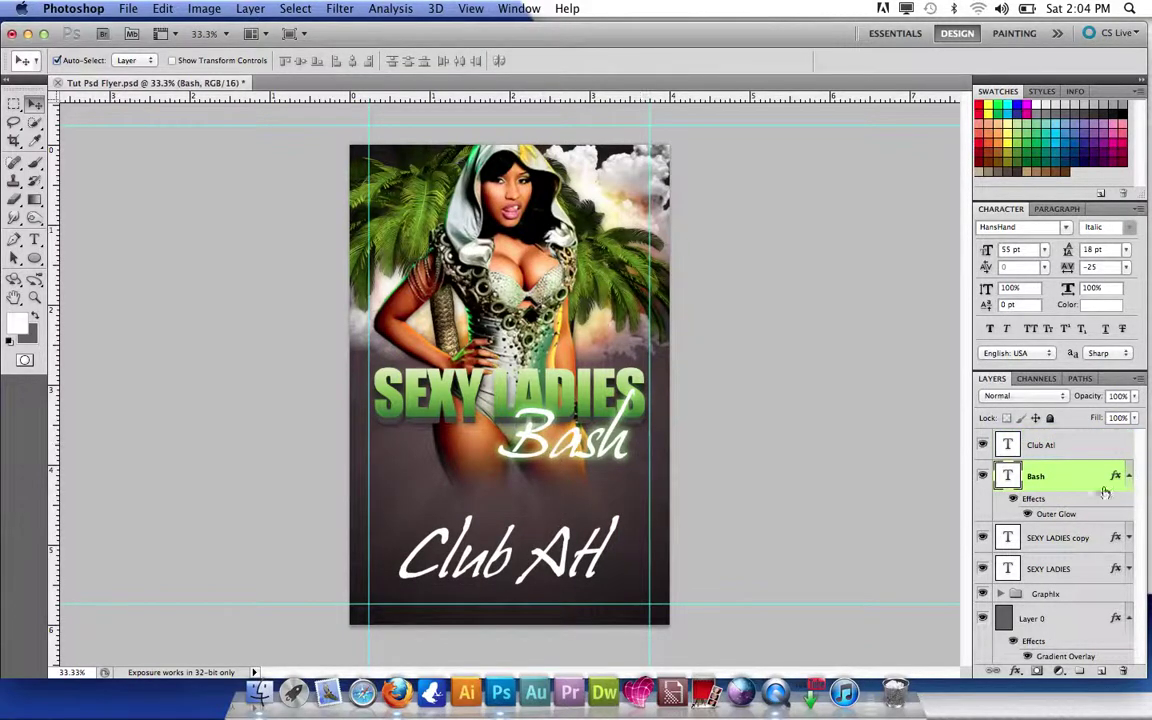
pyautogui.rightClick(1069, 484)
pyautogui.click(982, 623)
pyautogui.click(568, 556)
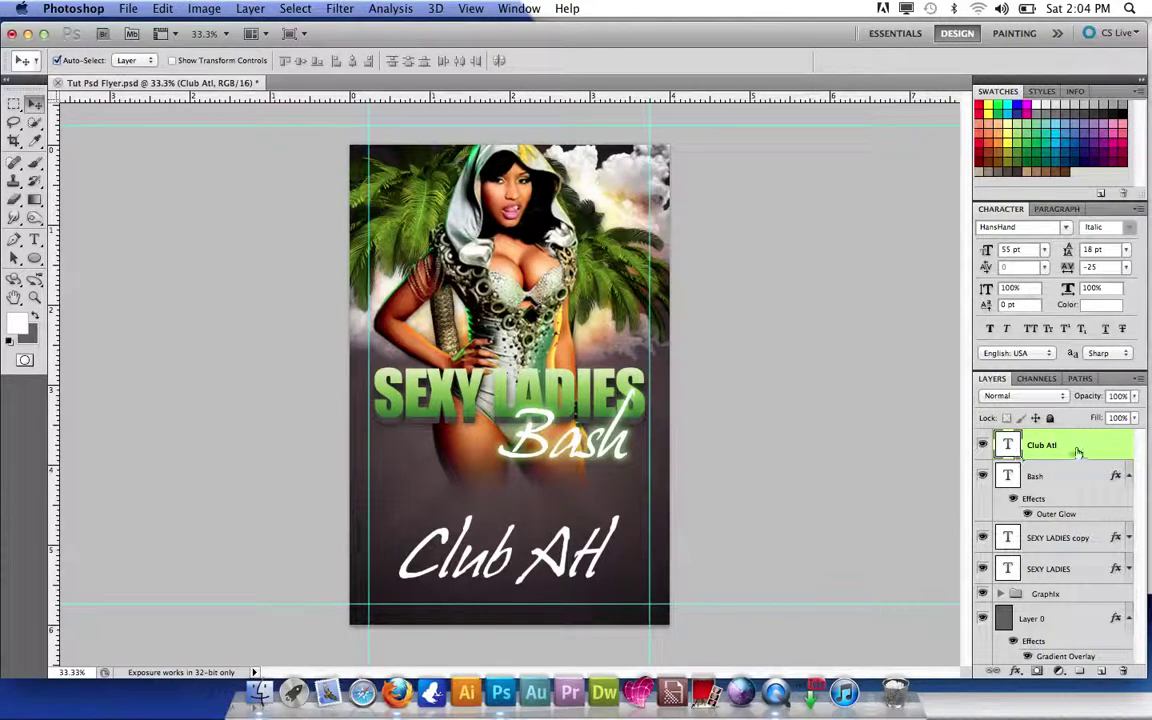
pyautogui.rightClick(1081, 450)
pyautogui.click(964, 638)
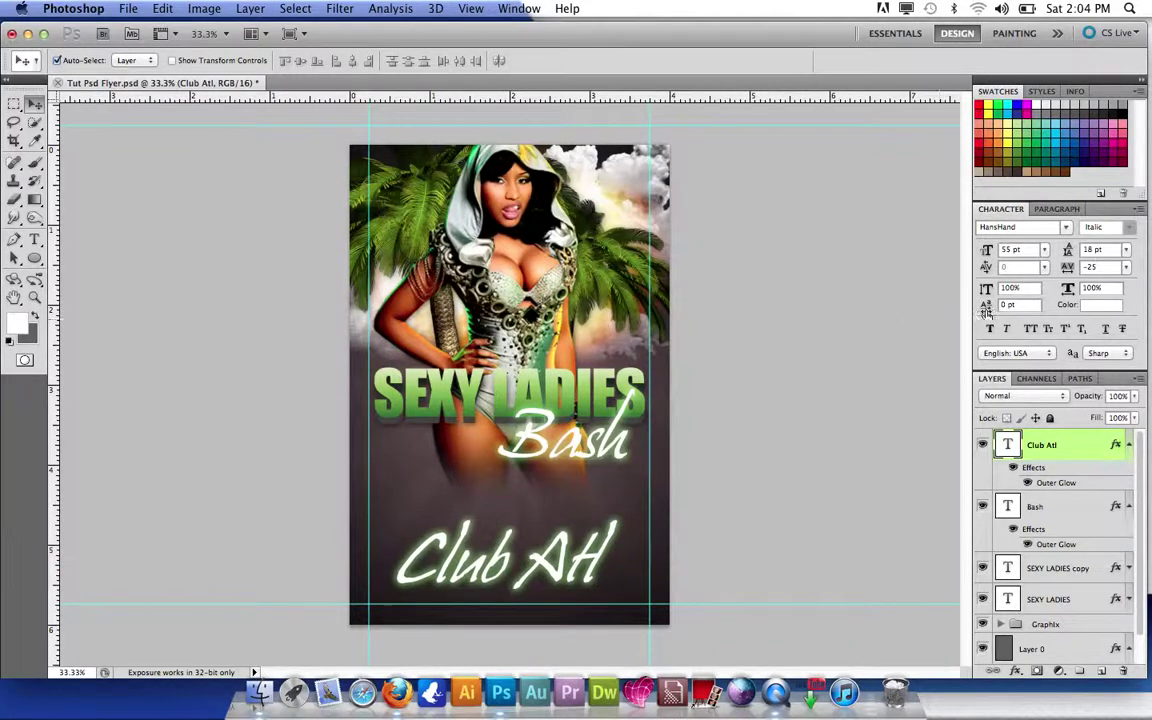
# Set the Club Atl text size to 48 pt and nudge the text slightly into place above the lower guide
pyautogui.click(1045, 251)
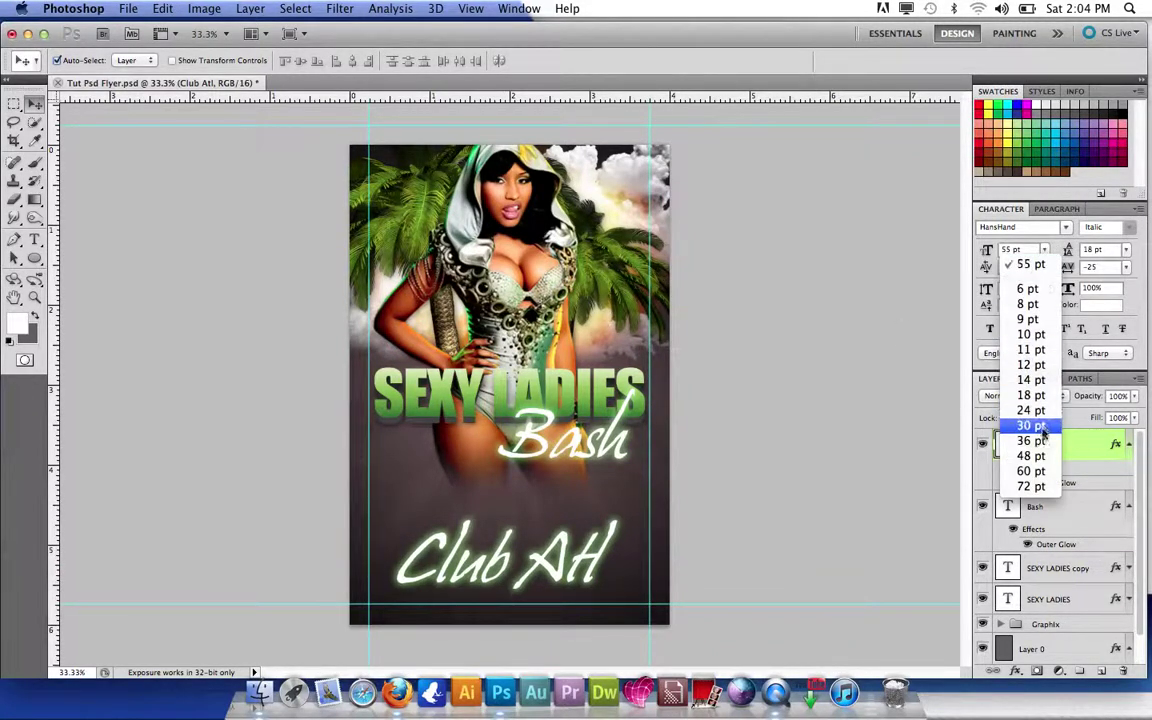
pyautogui.click(1045, 457)
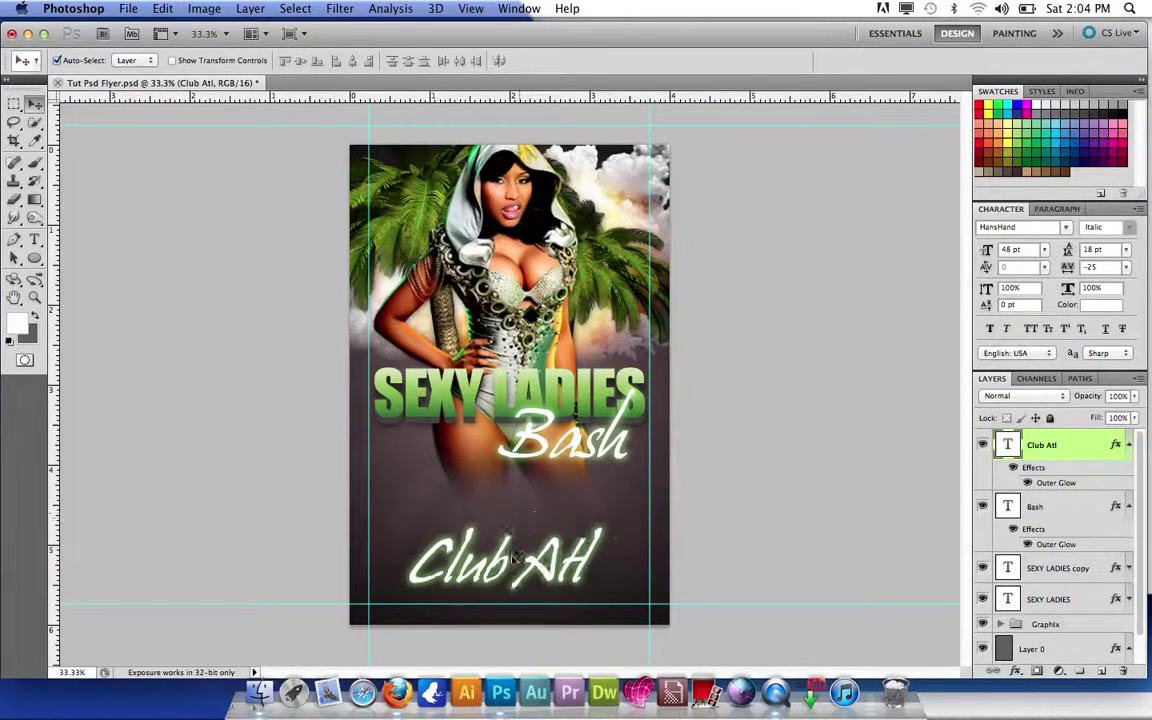
pyautogui.moveTo(502, 558); pyautogui.dragTo(505, 562)
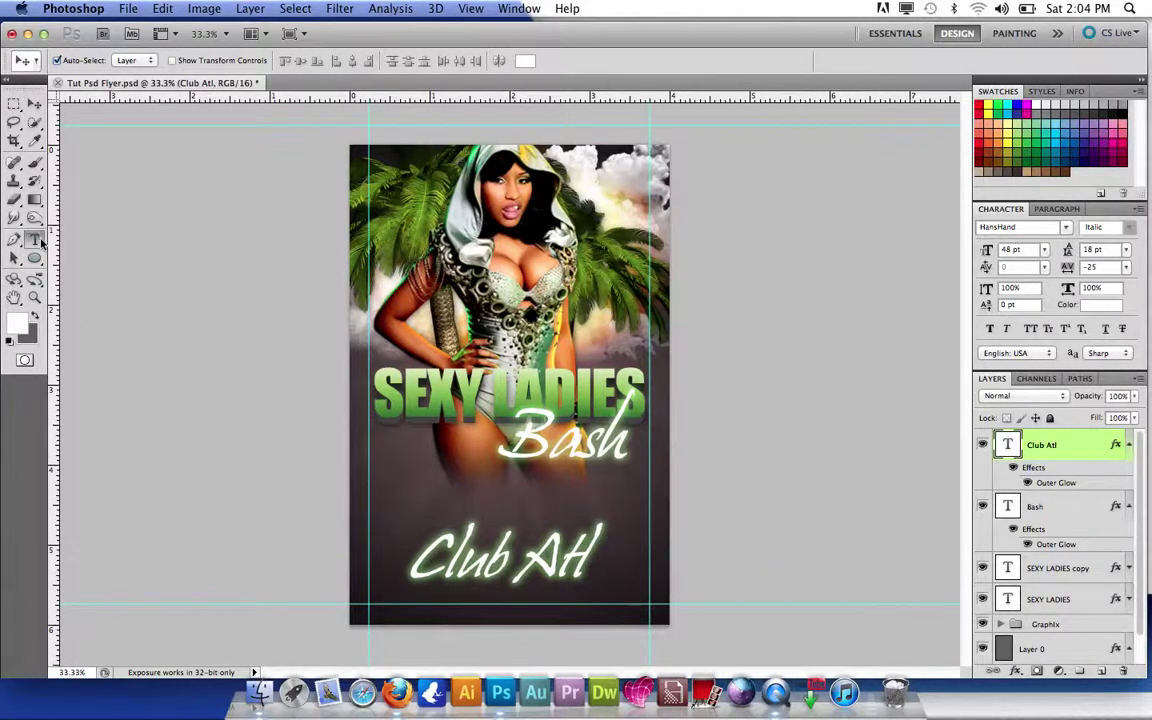
# Start a new text line at the flyer's left above Club Atl, using 12 pt Gurmukhi MN
pyautogui.click(34, 240)
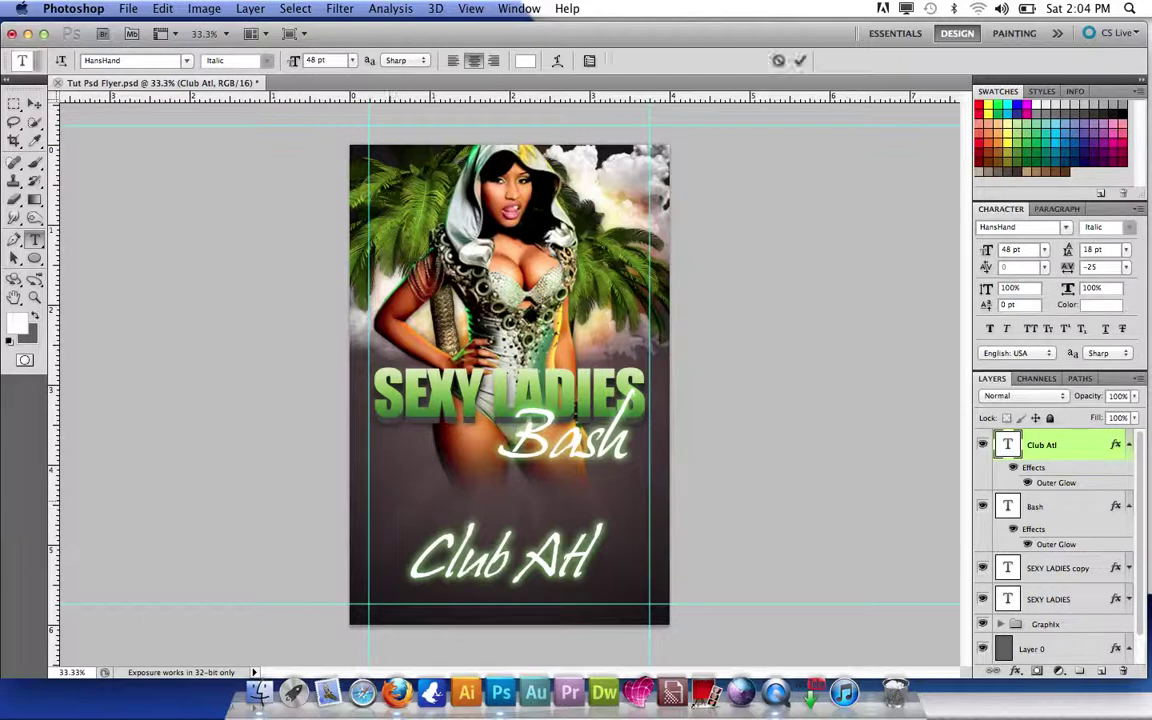
pyautogui.click(382, 497)
pyautogui.click(1045, 249)
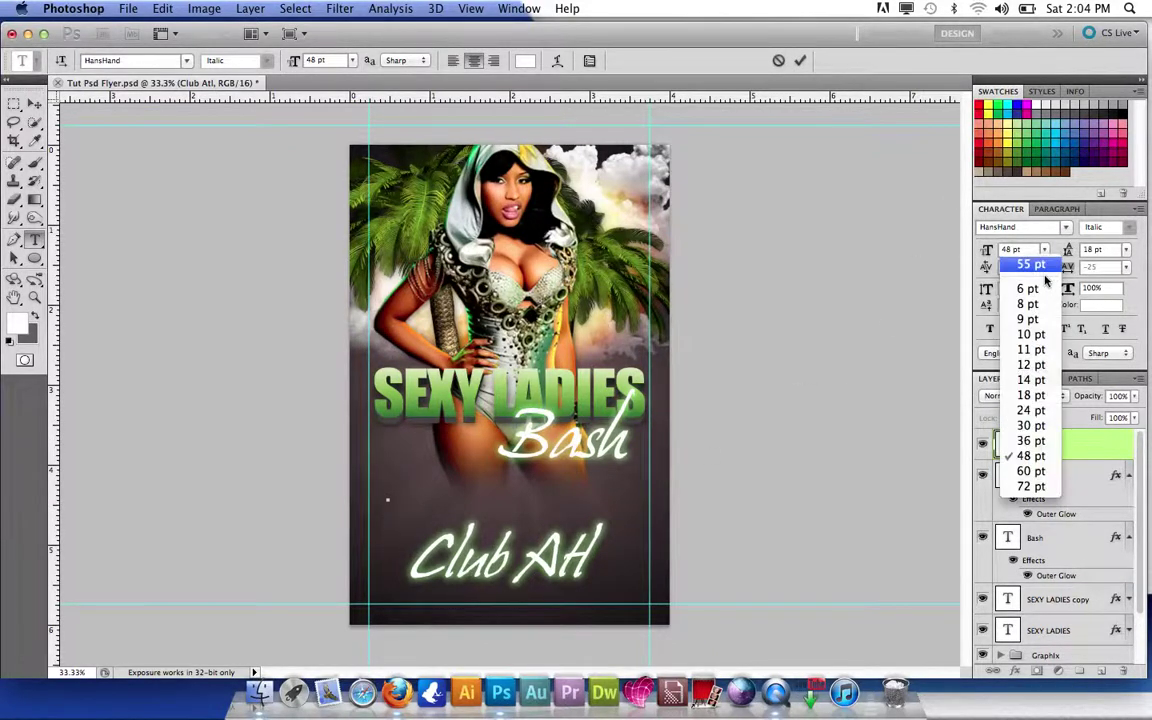
pyautogui.click(1031, 364)
pyautogui.click(1068, 230)
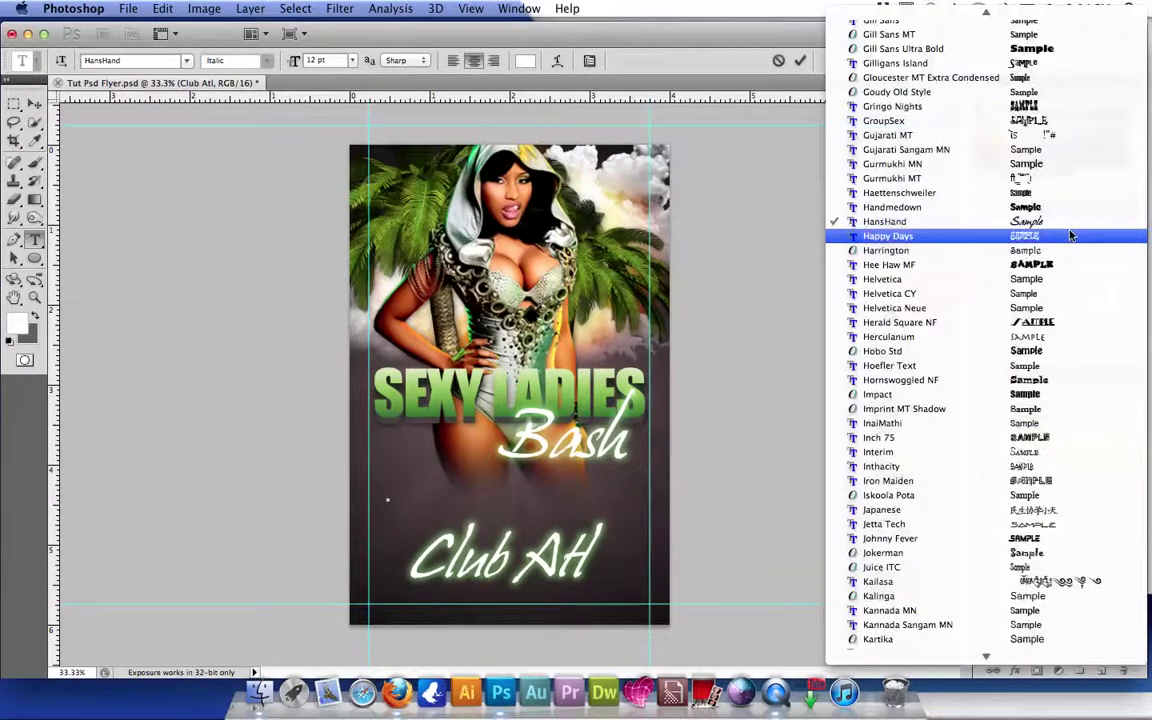
pyautogui.click(945, 160)
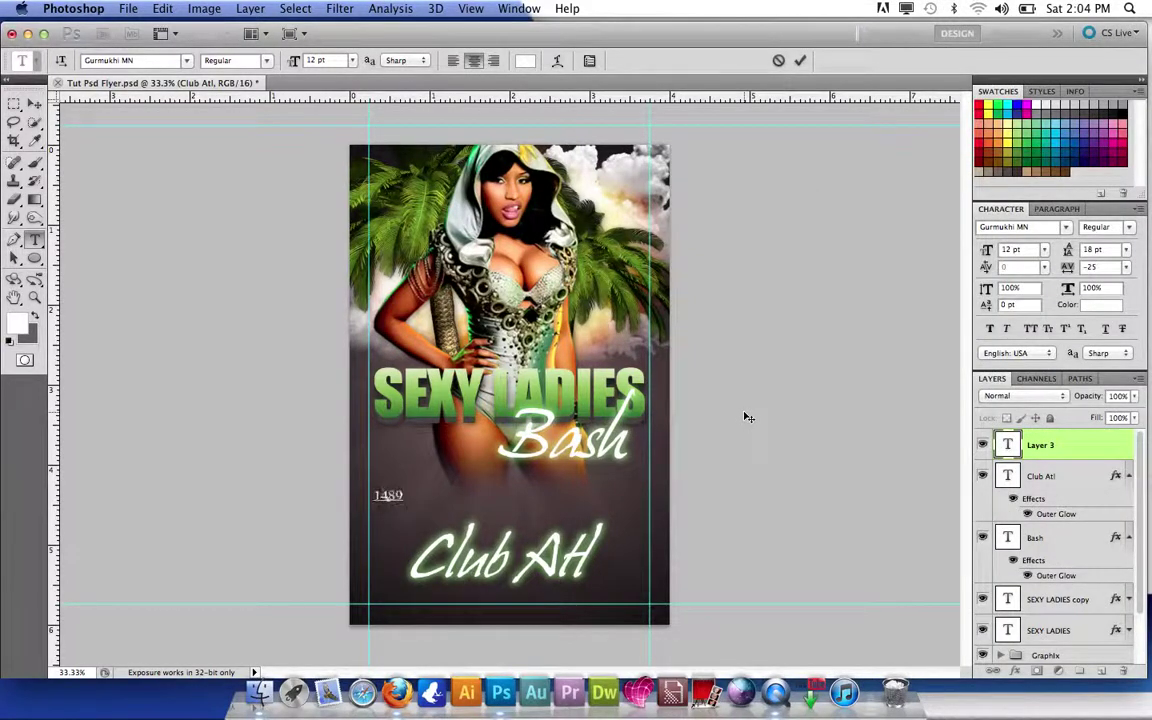
# Enter the venue's full street address with city and state, capitalising the street name
pyautogui.write('hawtho')
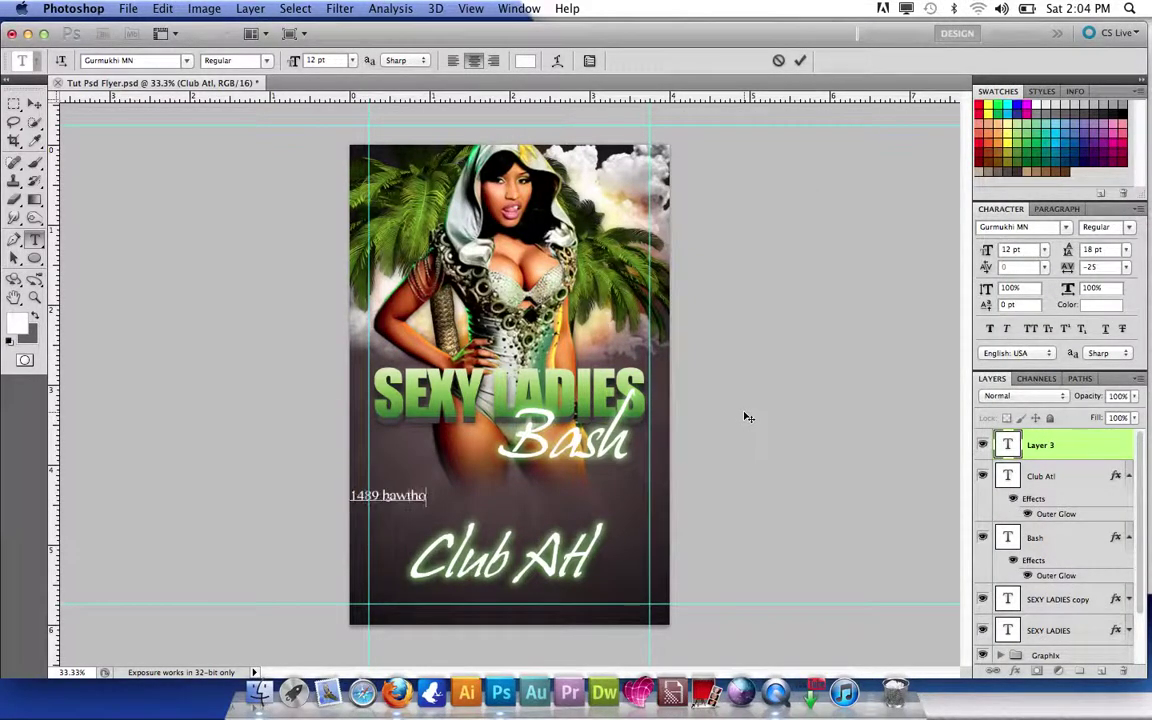
pyautogui.write('rne ave at')
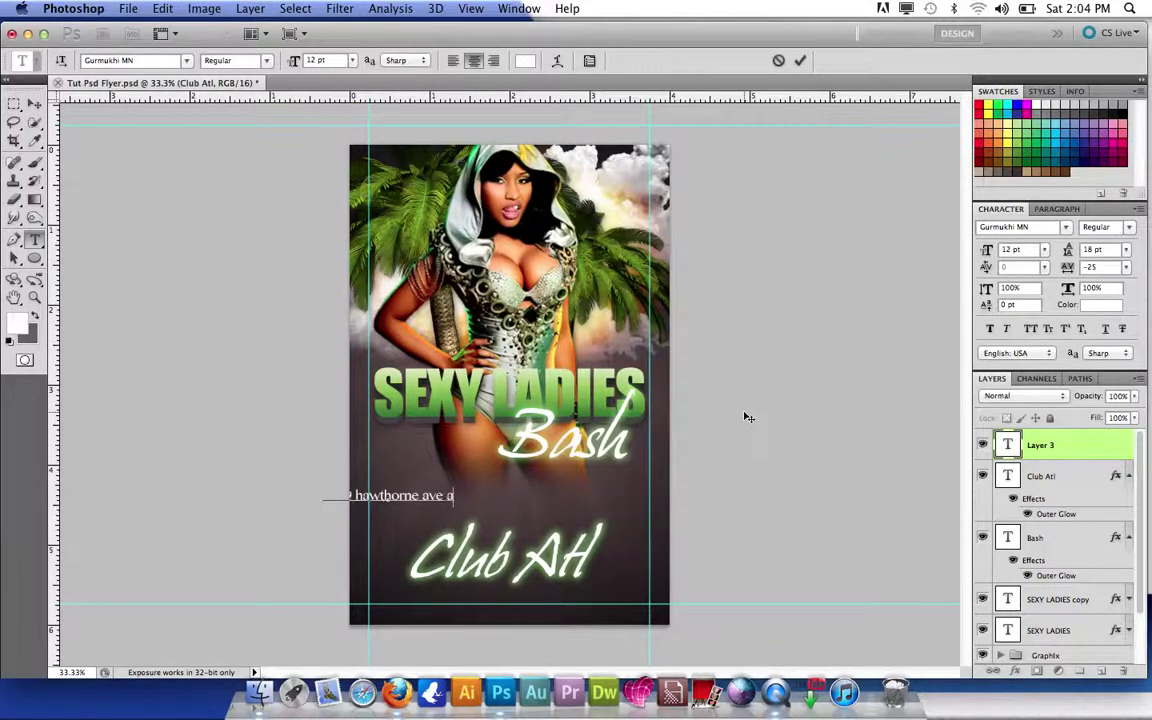
pyautogui.press('BackSpace')
pyautogui.press('BackSpace')
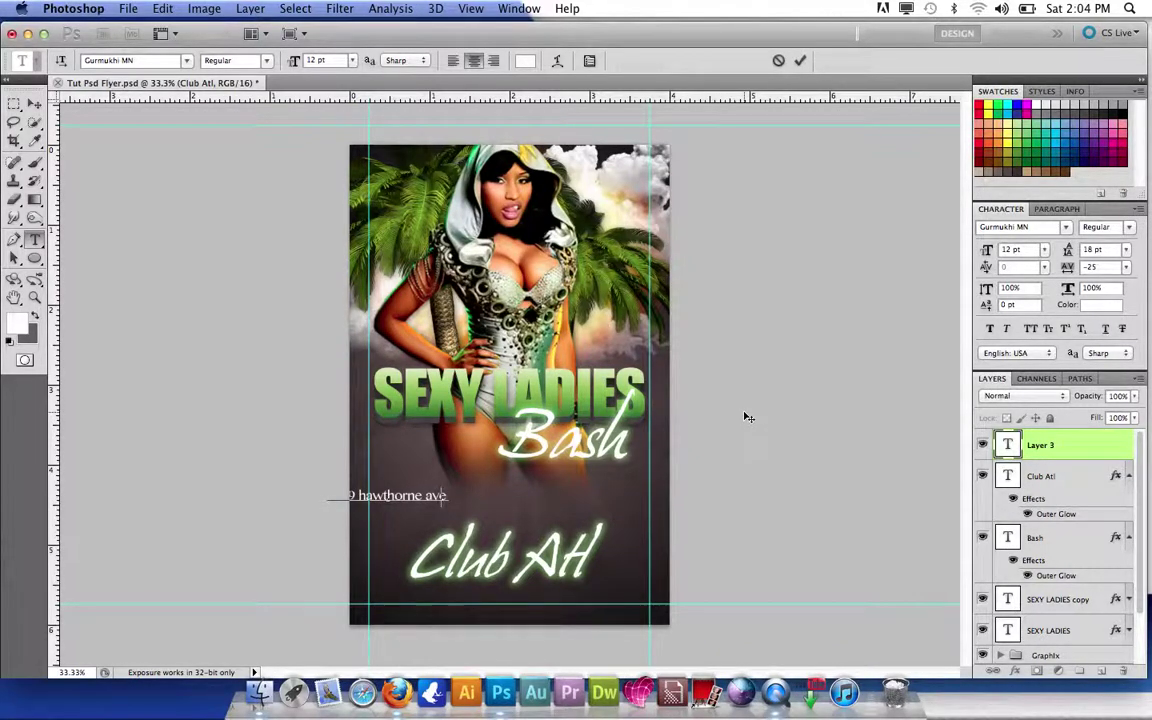
pyautogui.press('BackSpace')
pyautogui.press('BackSpace')
pyautogui.press('BackSpace')
pyautogui.press('BackSpace')
pyautogui.press('BackSpace')
pyautogui.press('BackSpace')
pyautogui.press('BackSpace')
pyautogui.press('BackSpace')
pyautogui.press('BackSpace')
pyautogui.press('BackSpace')
pyautogui.press('BackSpace')
pyautogui.press('BackSpace')
pyautogui.press('BackSpace')
pyautogui.press('BackSpace')
pyautogui.press('BackSpace')
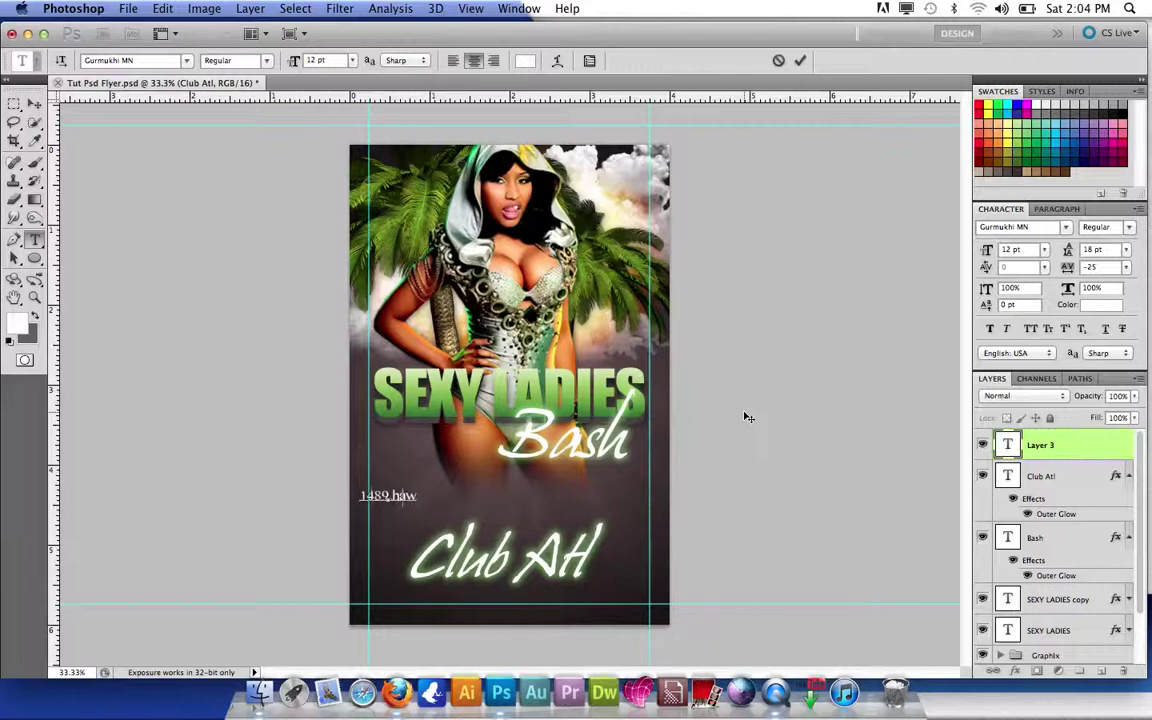
pyautogui.write('9 Hawthorne')
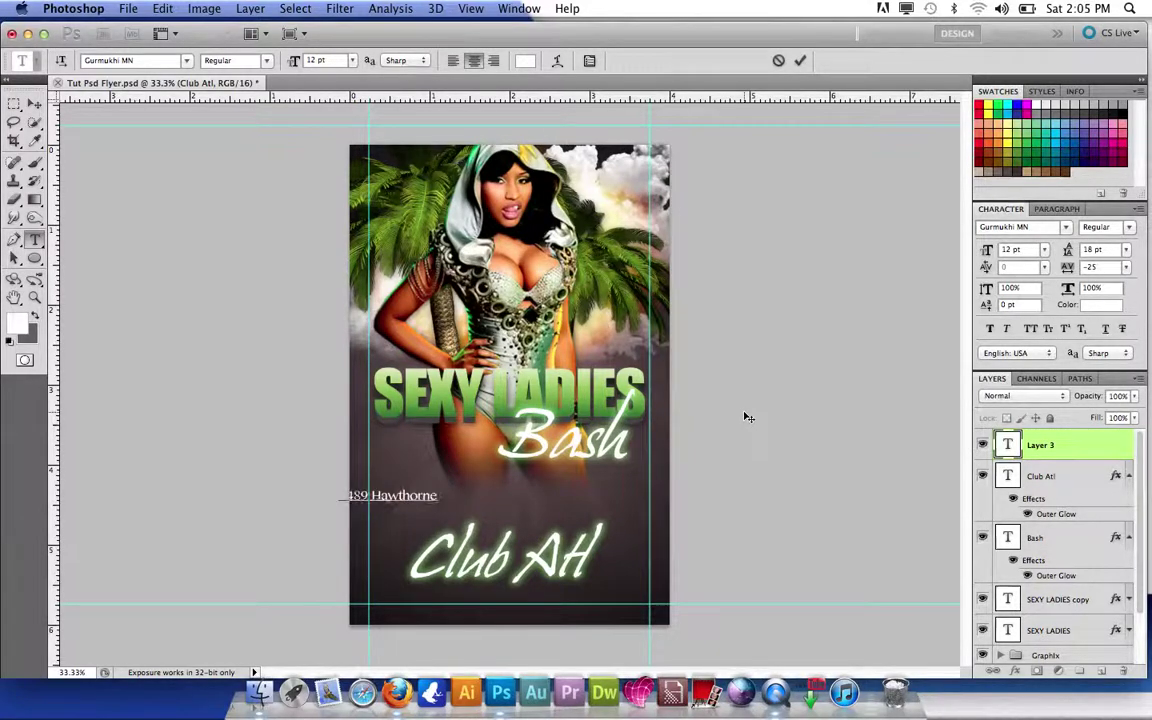
pyautogui.write(' Ave')
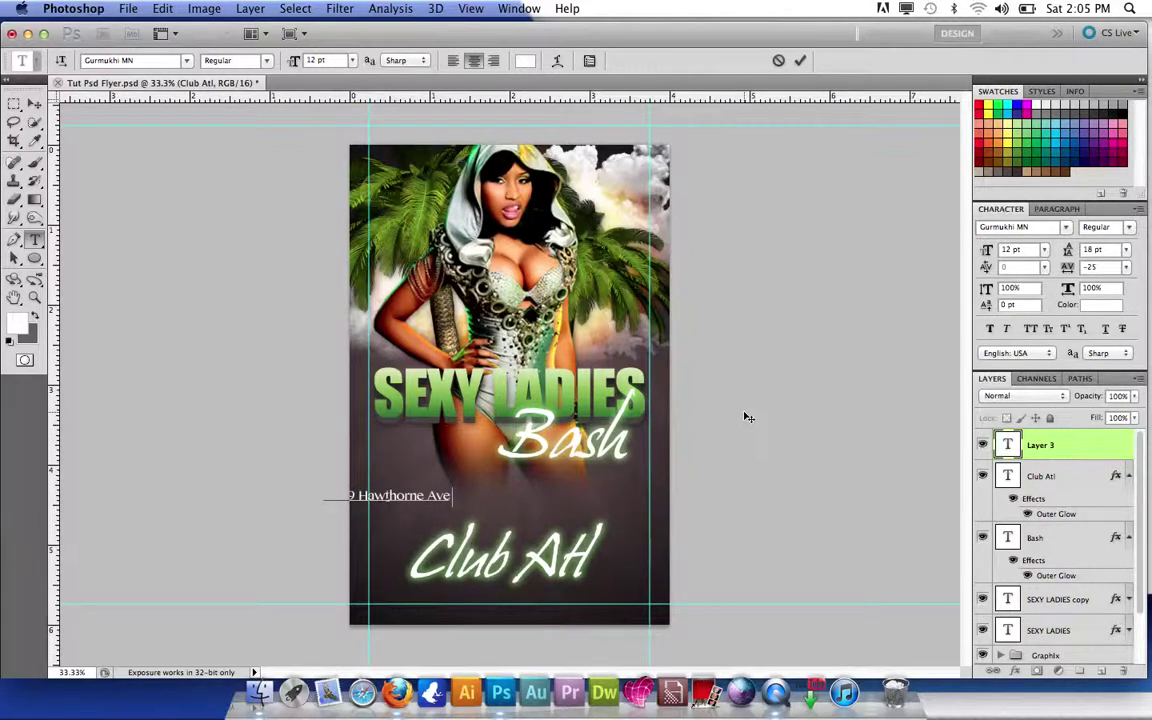
pyautogui.write(' Atlan')
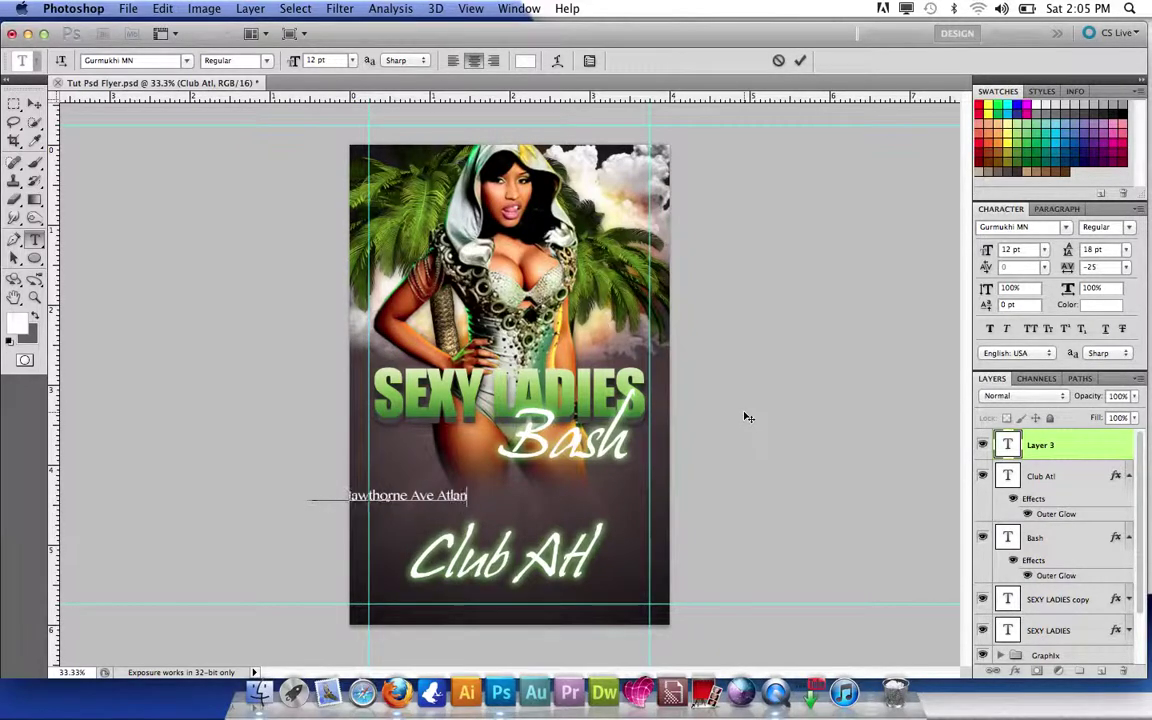
pyautogui.write('ta, Ga')
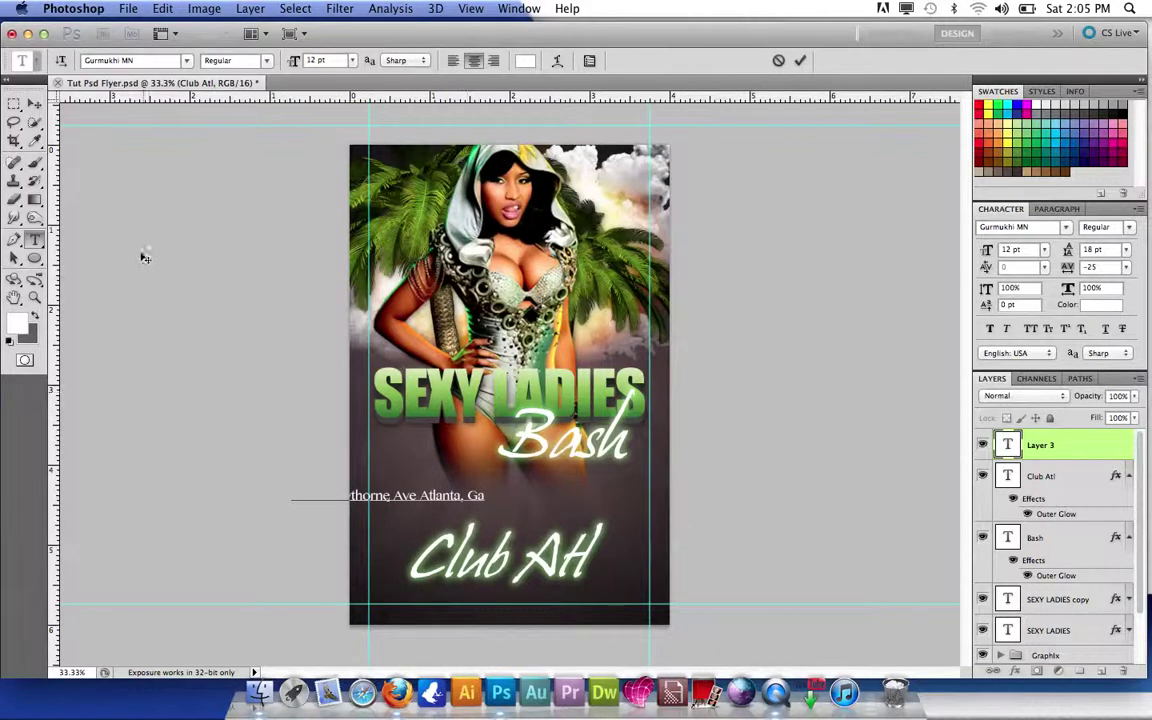
# Move the address line directly beneath Club Atl and set its text size to 10 pt
pyautogui.click(34, 103)
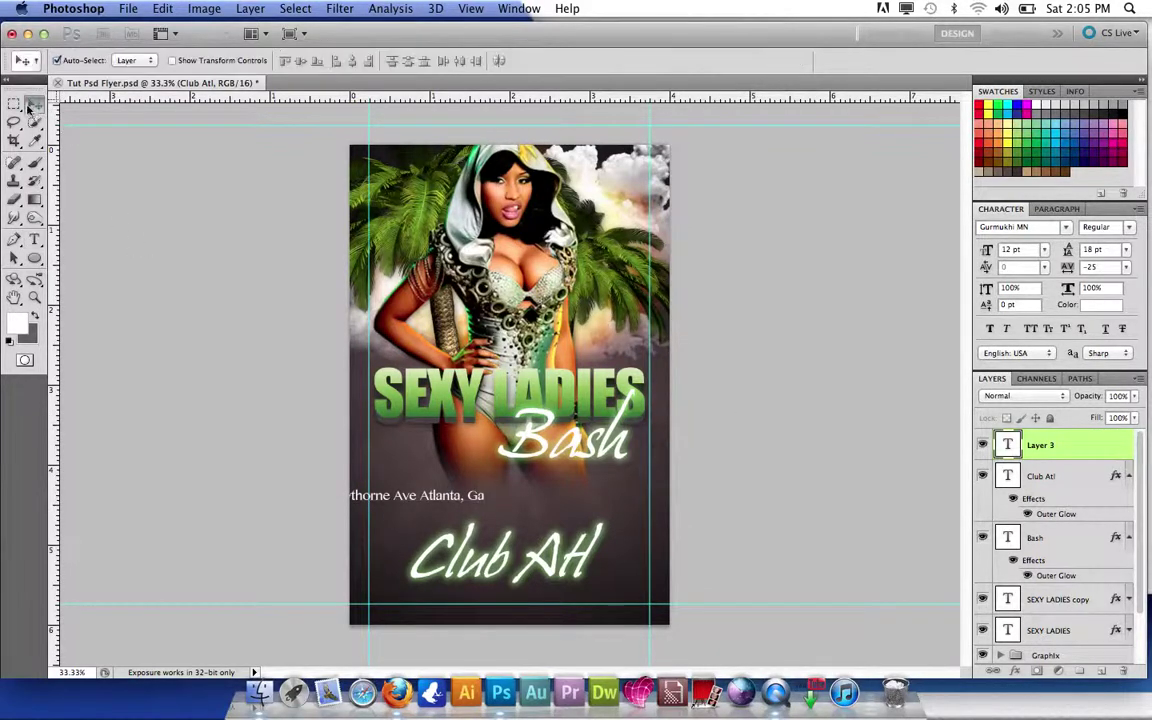
pyautogui.moveTo(452, 509); pyautogui.dragTo(563, 596)
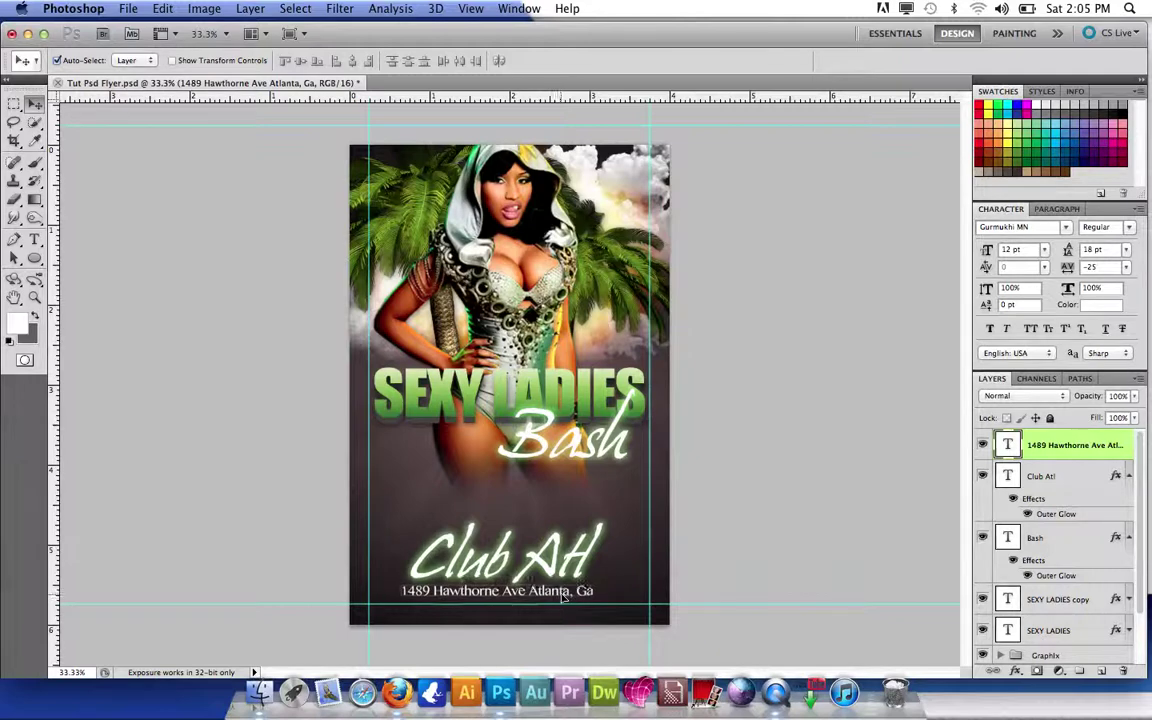
pyautogui.click(1043, 252)
pyautogui.click(605, 481)
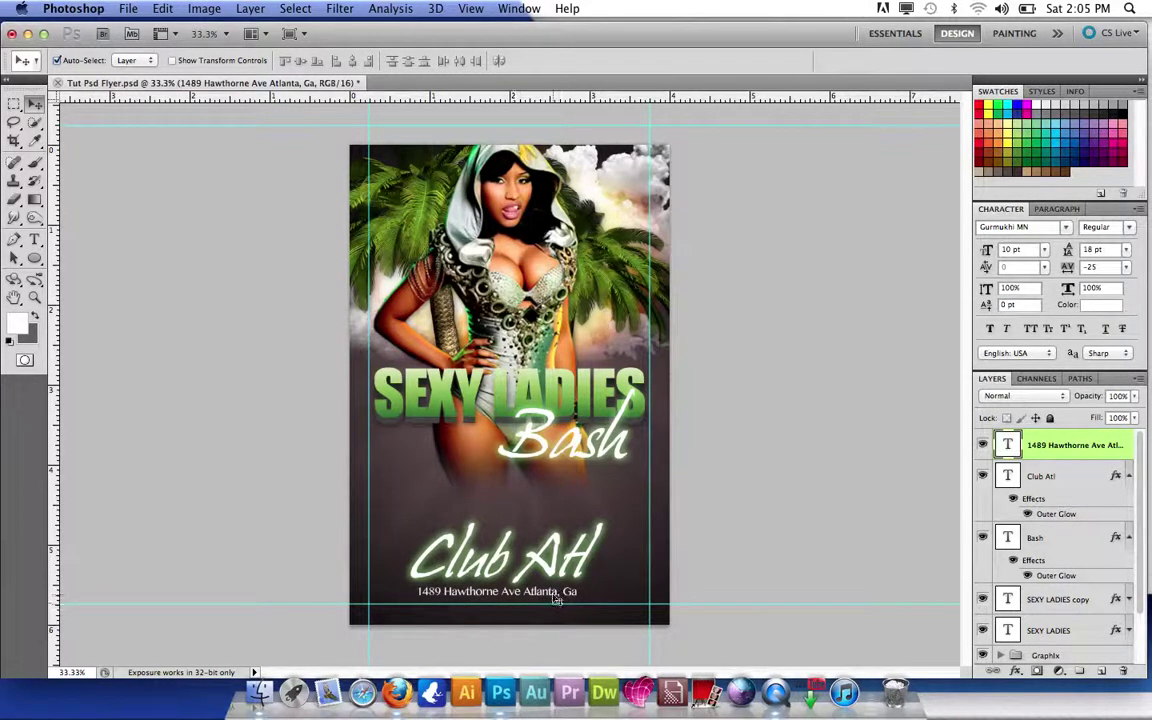
# Add the text CITY on a new layer below the title, using the SEXY LADIES text's Impact font at 55 pt
pyautogui.click(34, 240)
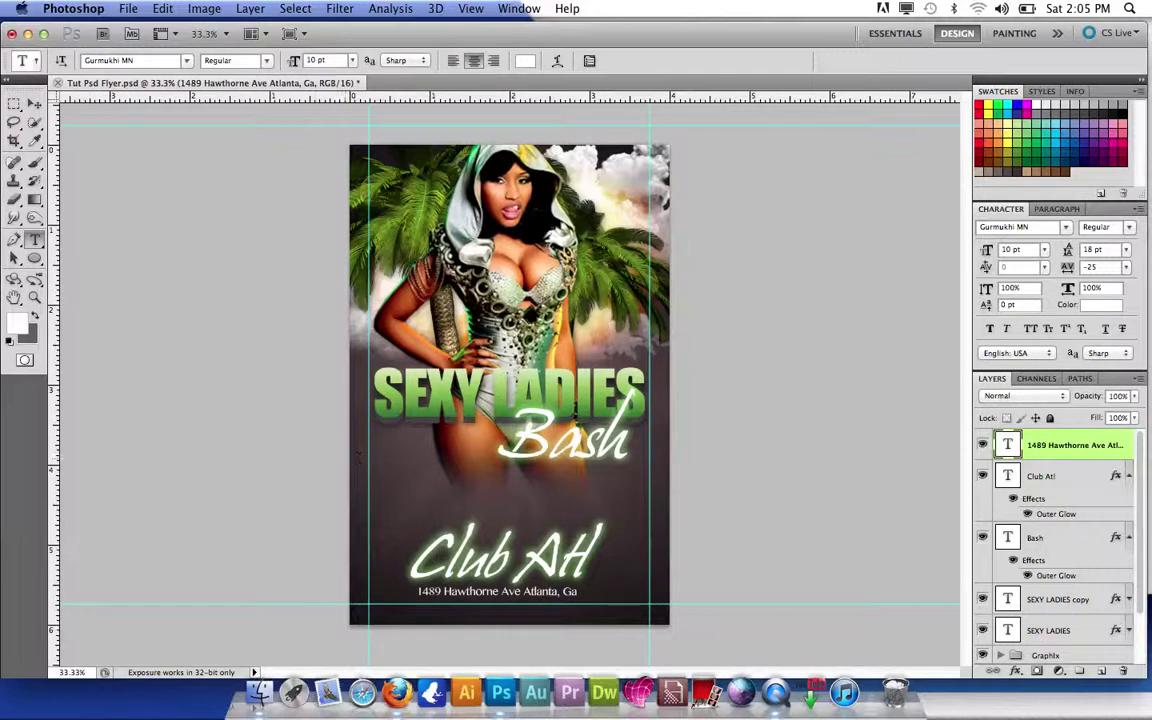
pyautogui.click(34, 103)
pyautogui.click(408, 362)
pyautogui.press('t')
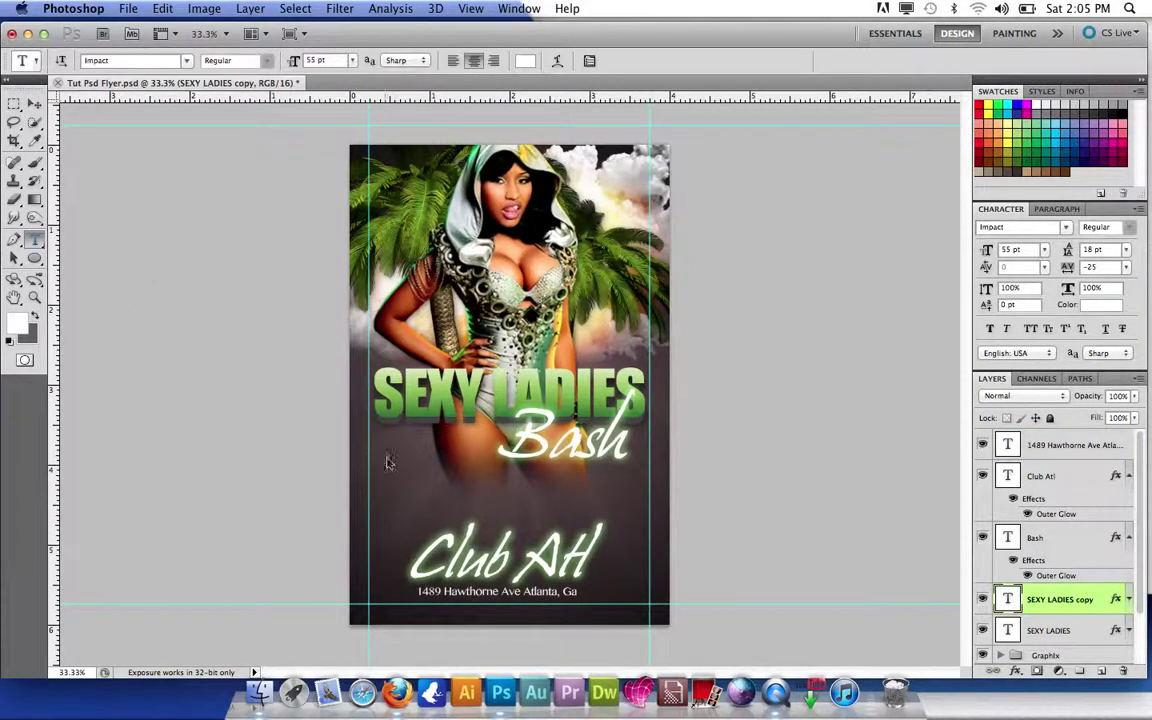
pyautogui.click(413, 488)
pyautogui.write('dj')
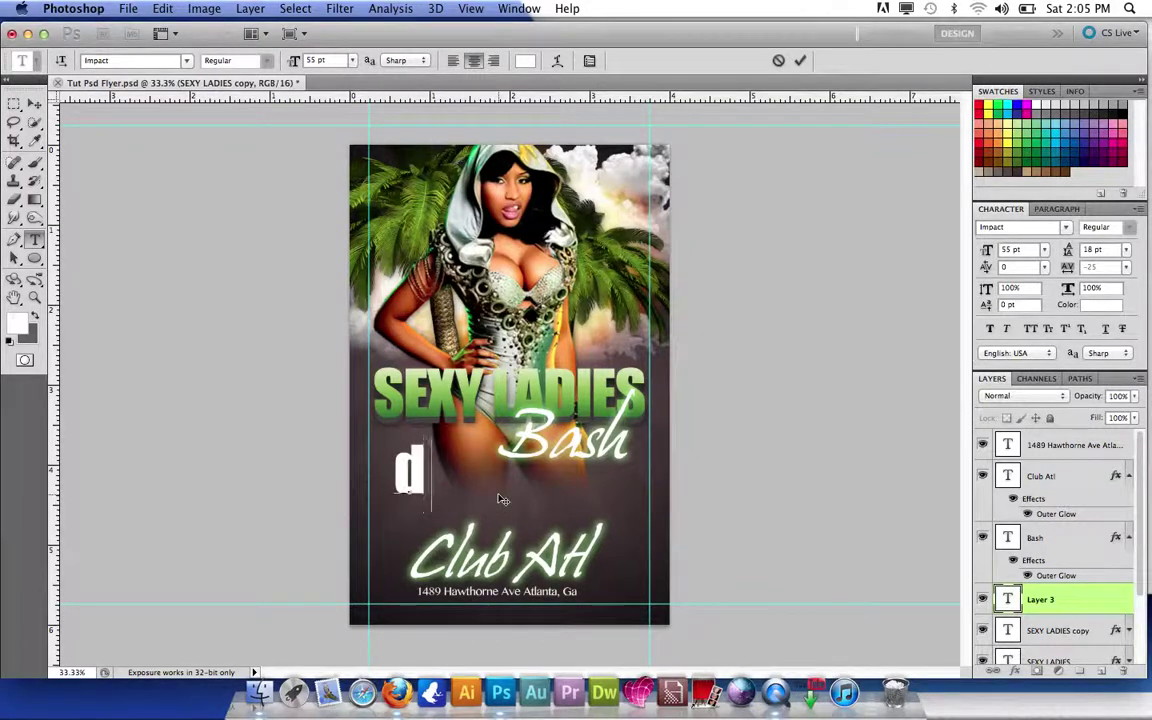
pyautogui.press('BackSpace')
pyautogui.press('BackSpace')
pyautogui.write('CITY')
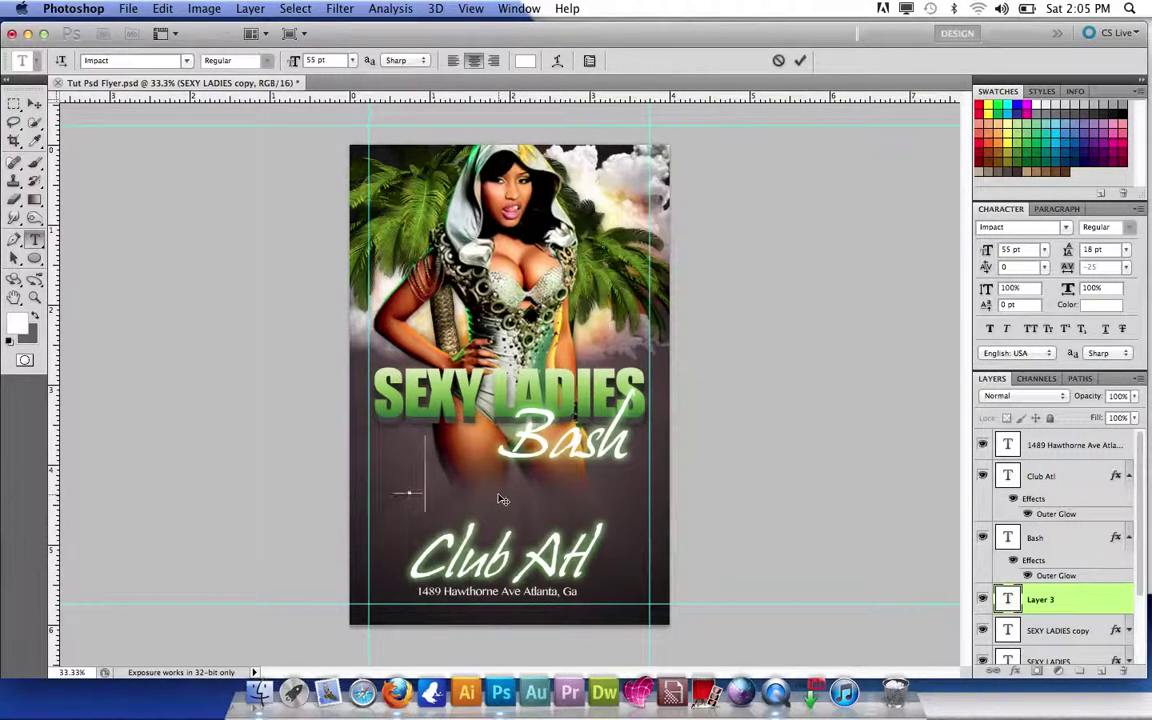
# Set the CITY text size to 36 pt and place it under SEXY LADIES, just before Bash
pyautogui.click(35, 103)
pyautogui.click(1045, 250)
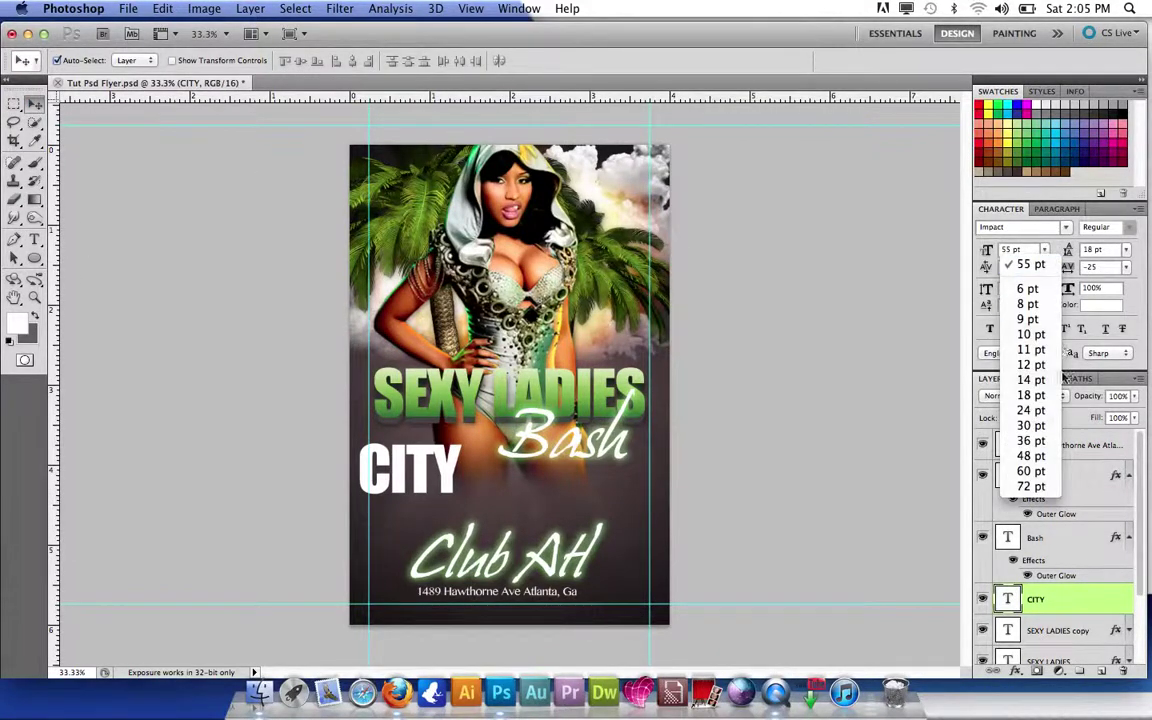
pyautogui.click(930, 400)
pyautogui.moveTo(448, 481); pyautogui.dragTo(483, 453)
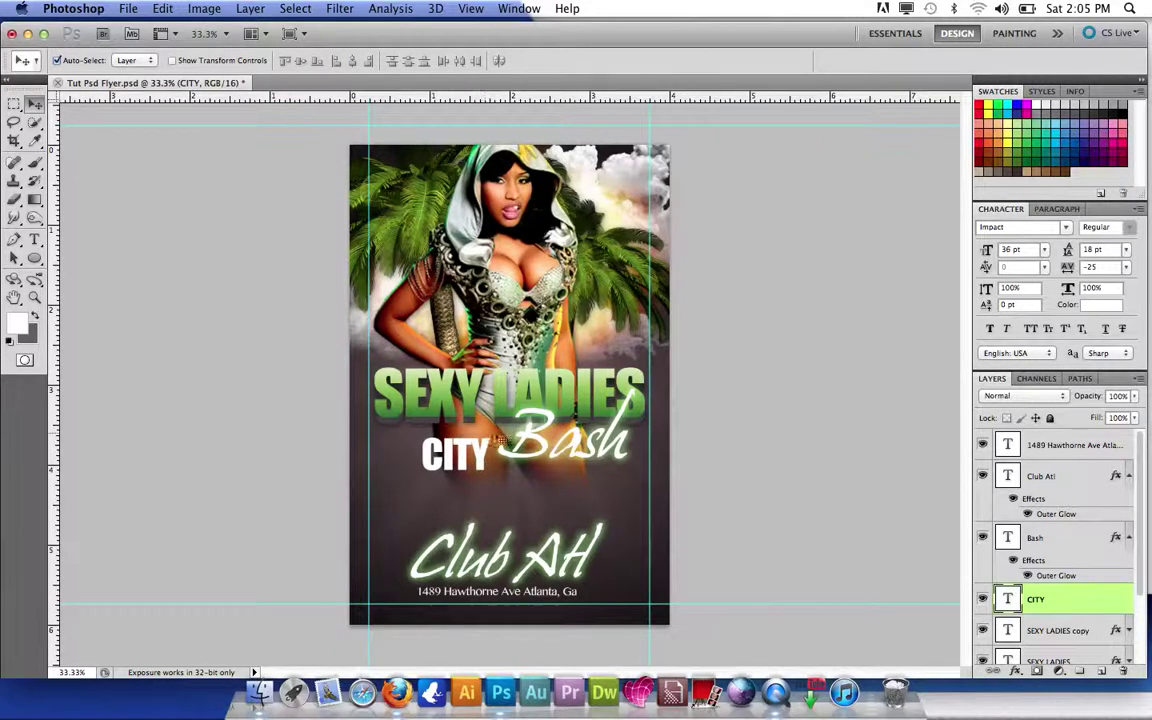
# Copy the SEXY LADIES copy layer's style and paste it onto the CITY layer
pyautogui.click(505, 385)
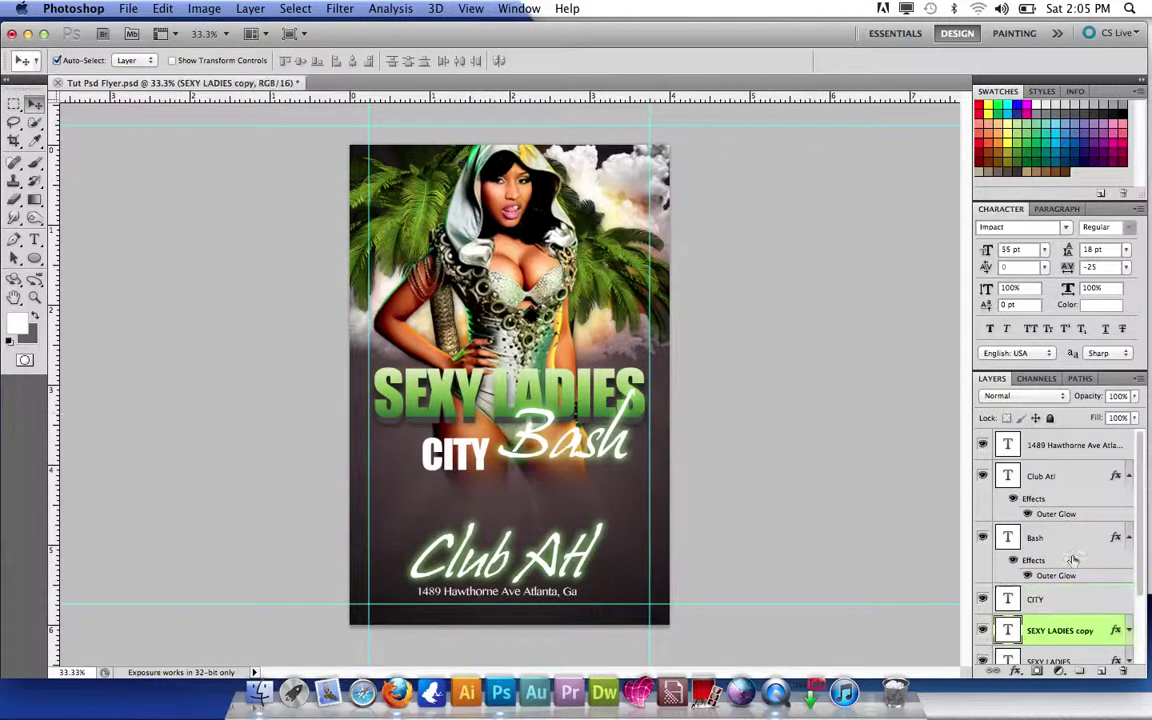
pyautogui.rightClick(1079, 645)
pyautogui.click(1000, 623)
pyautogui.click(1058, 599)
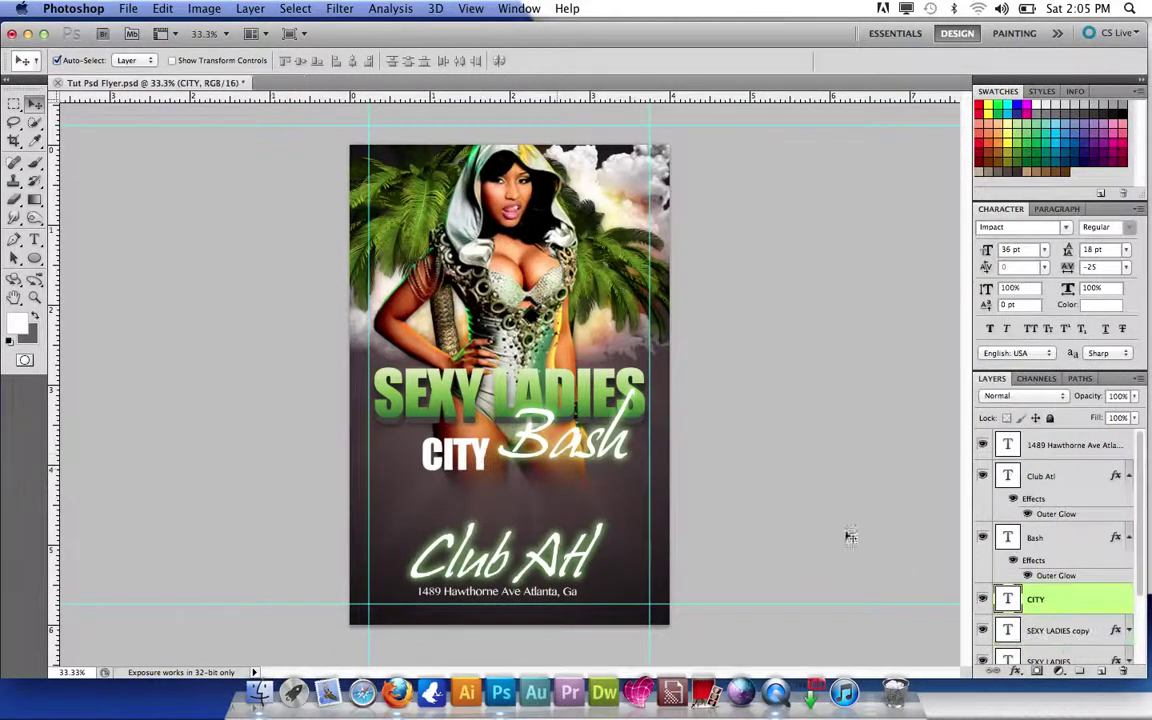
pyautogui.rightClick(1061, 599)
pyautogui.click(1012, 676)
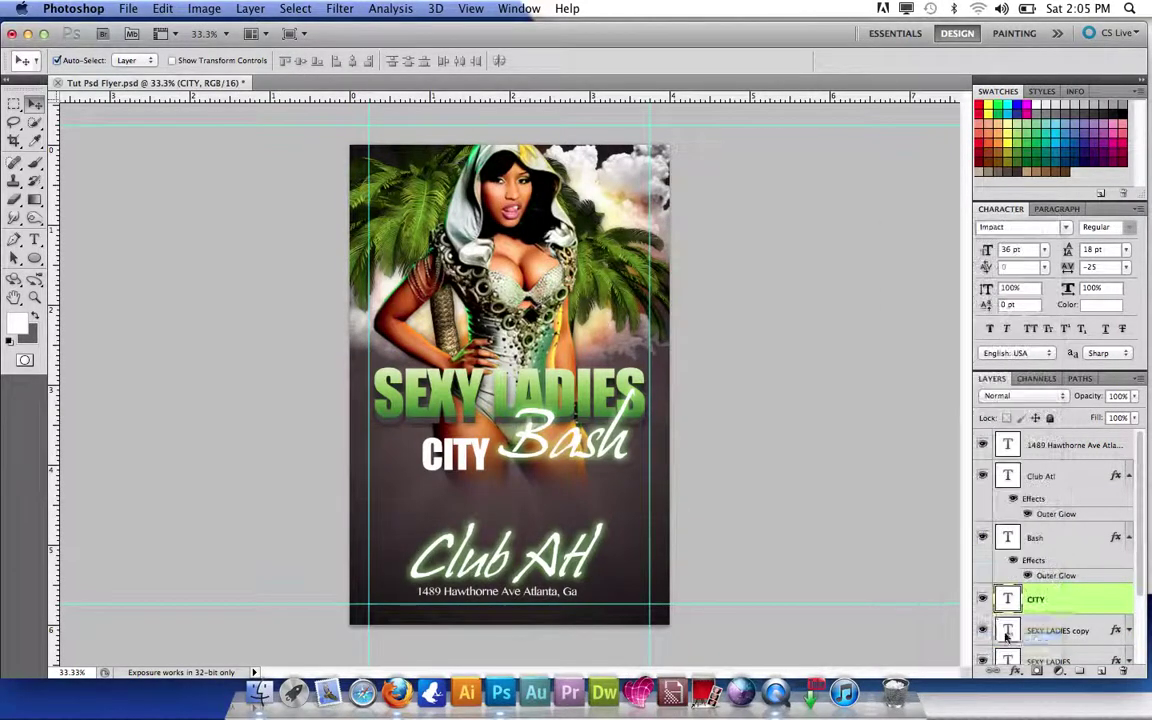
# Add a drop shadow to the CITY layer's style and apply it
pyautogui.doubleClick(1084, 608)
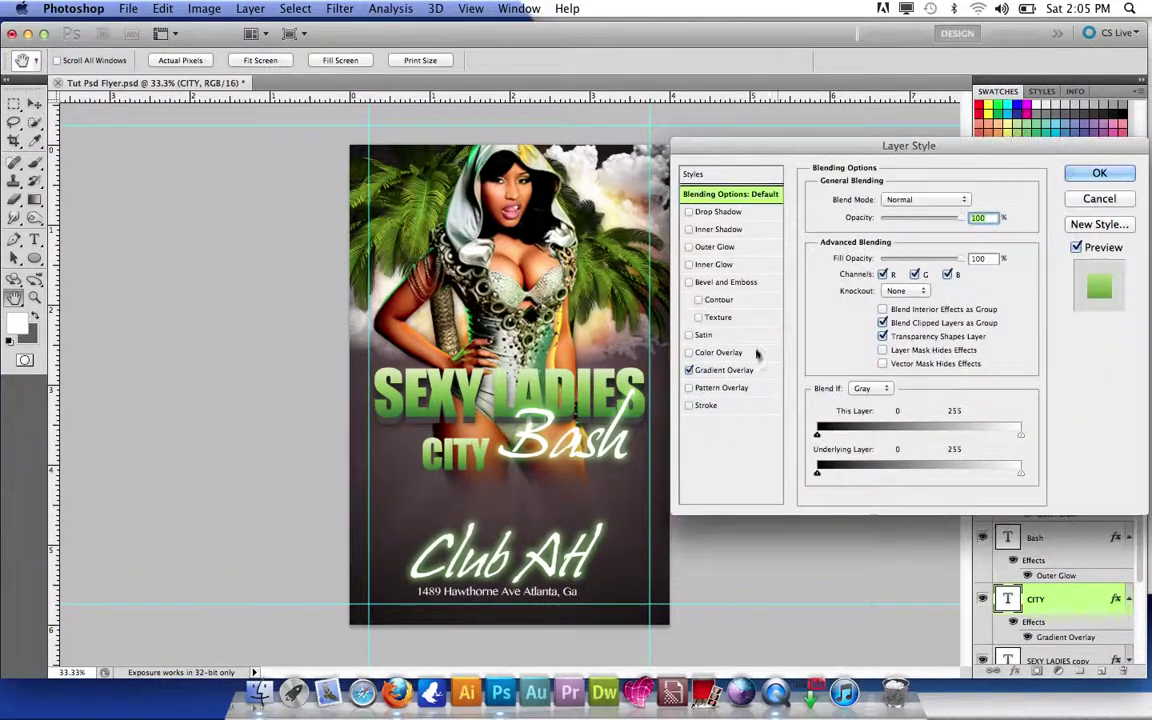
pyautogui.click(689, 212)
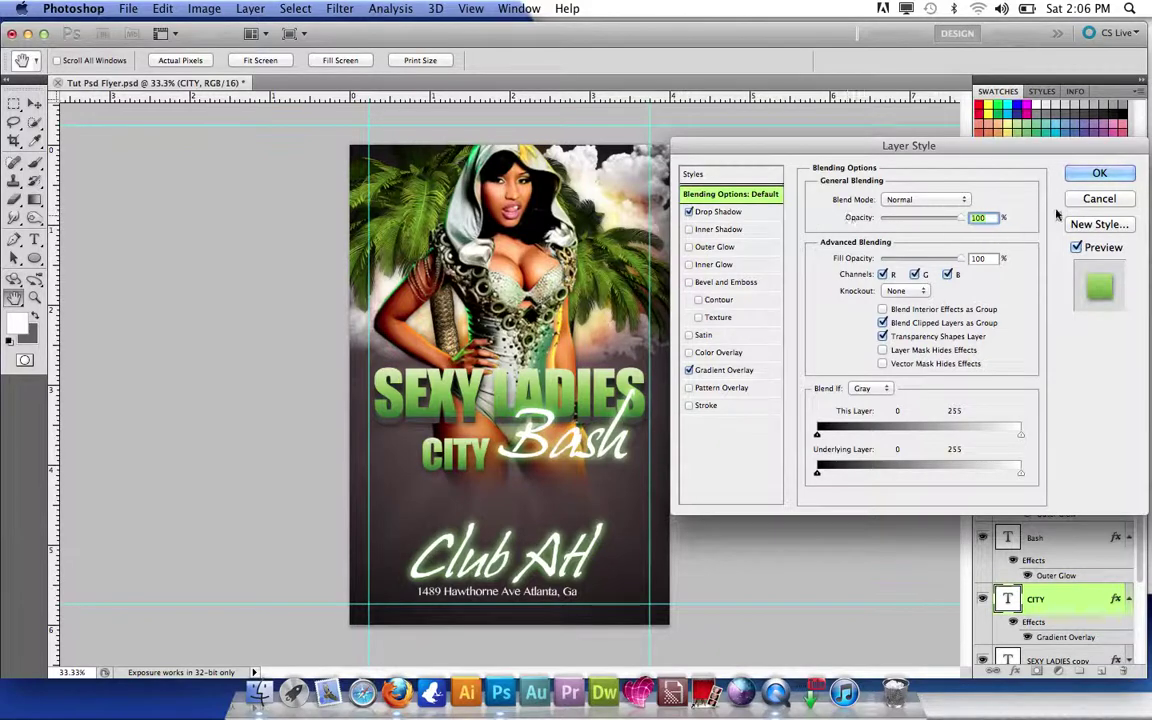
pyautogui.press('Return')
# Add the text Dj on a new layer in the Bash text's 55 pt HansHand Italic and place it before CITY
pyautogui.click(528, 396)
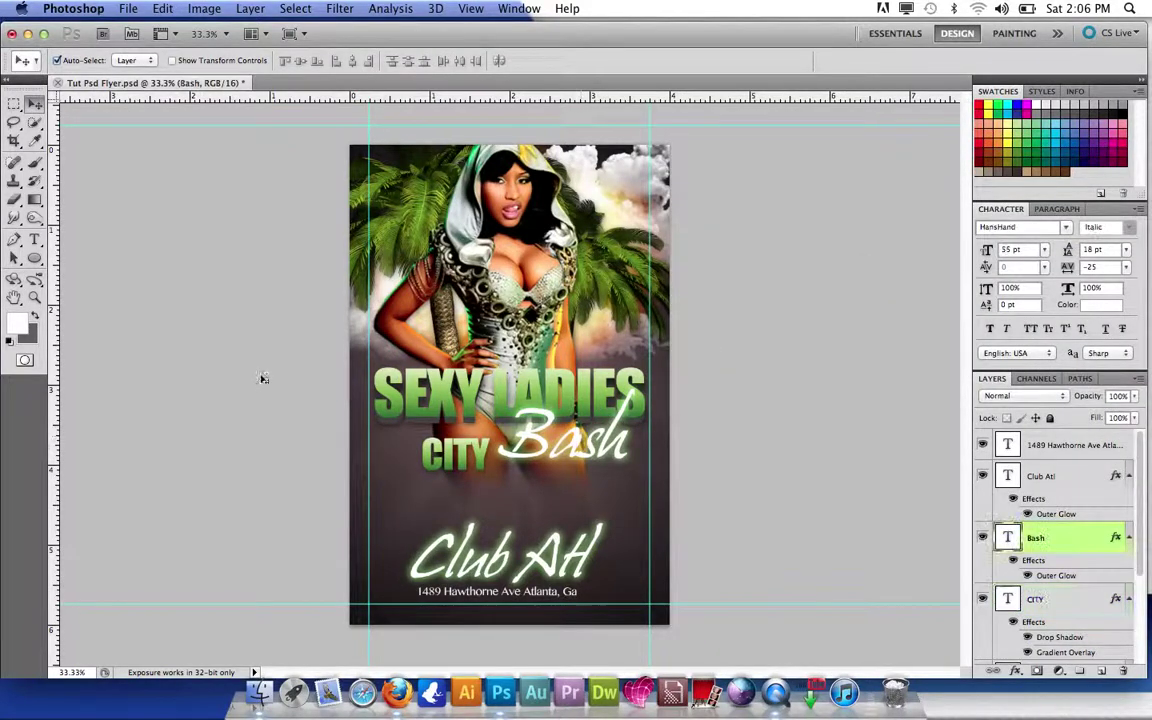
pyautogui.click(34, 240)
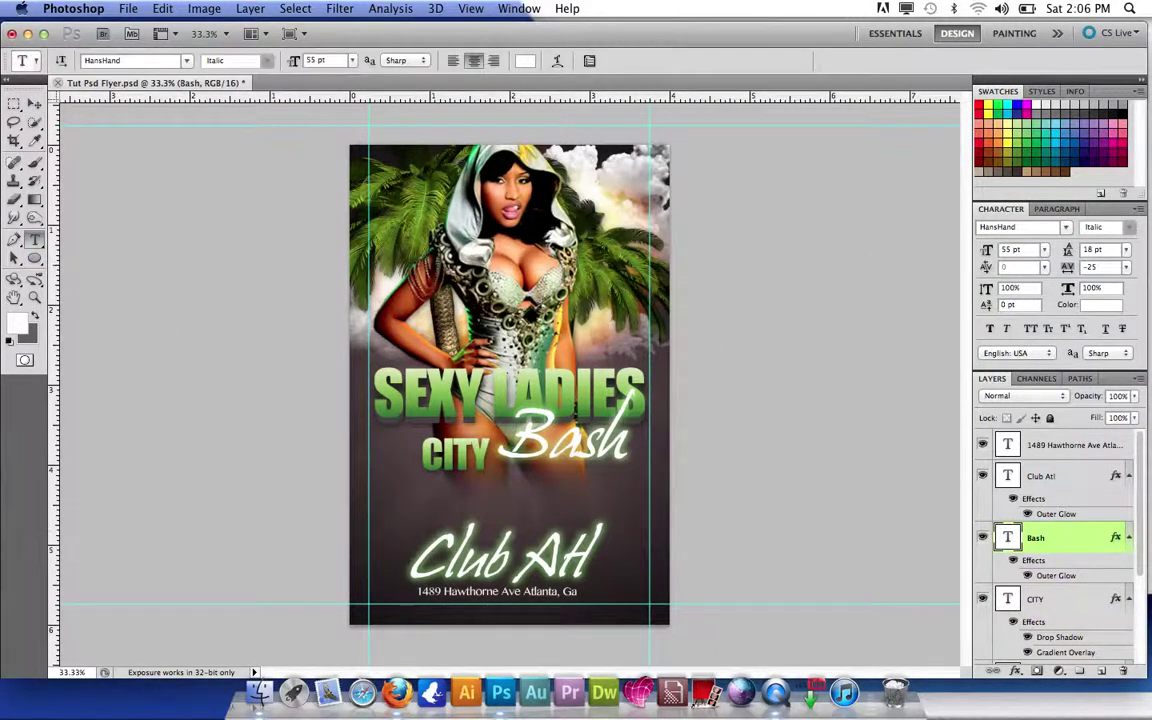
pyautogui.click(402, 497)
pyautogui.write('Dj')
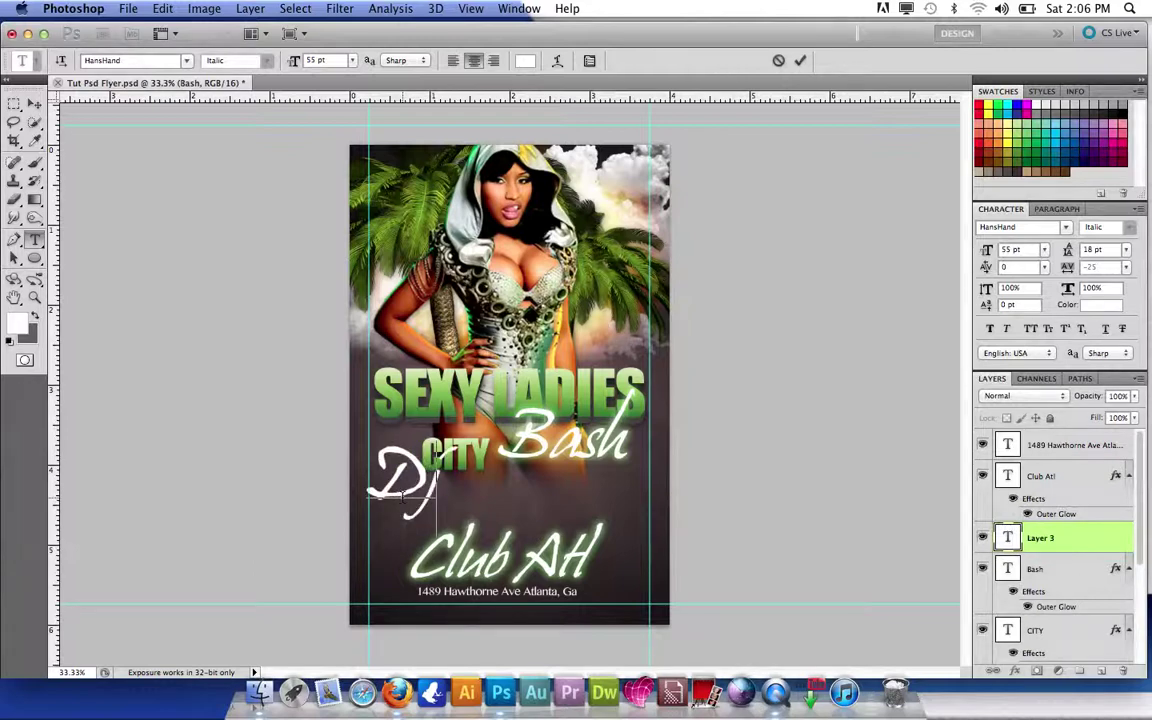
pyautogui.click(34, 103)
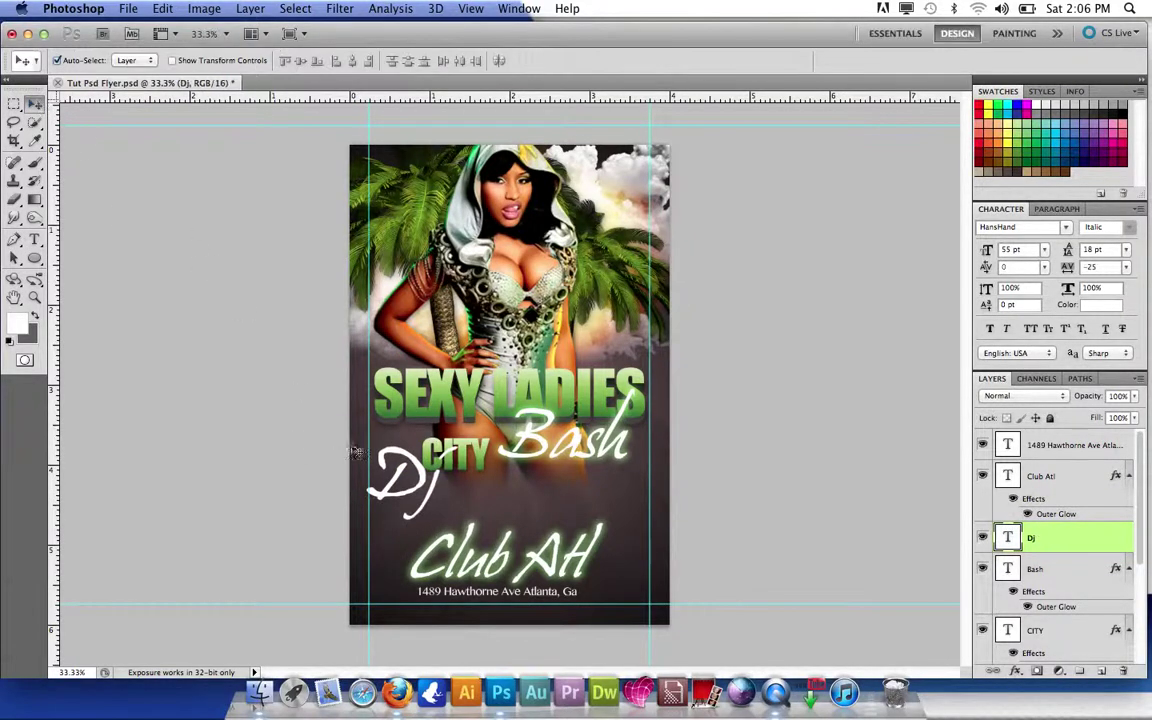
pyautogui.moveTo(426, 477); pyautogui.dragTo(409, 451)
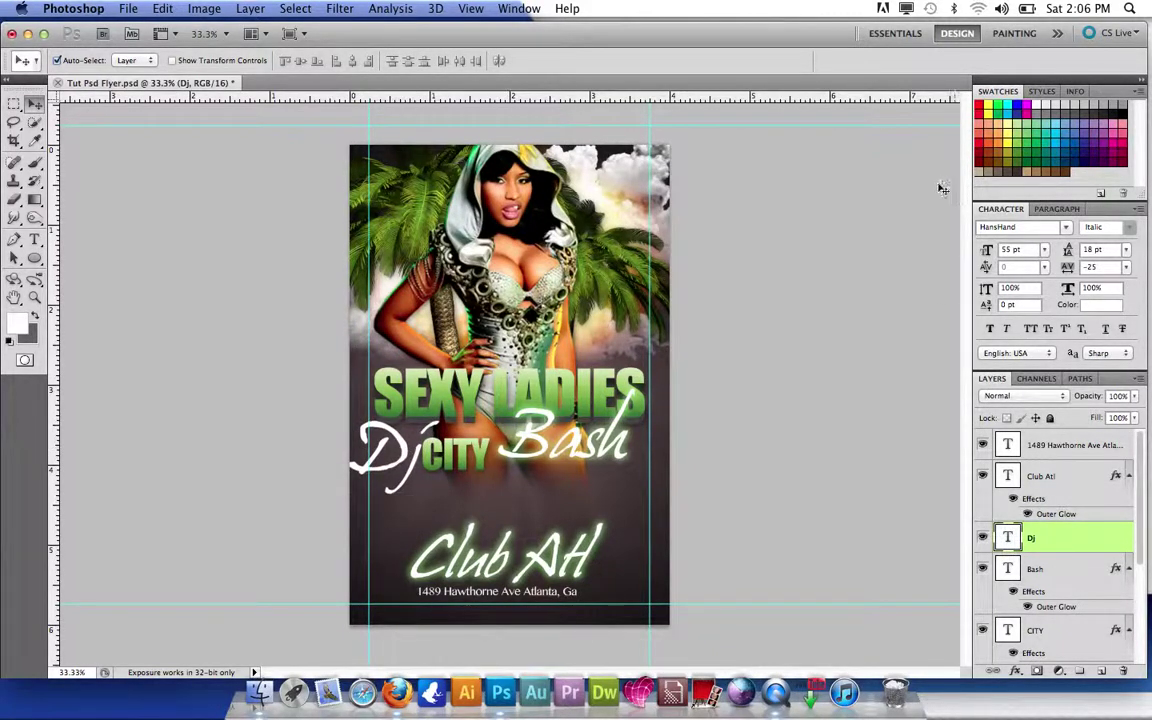
# Set the Dj text size to 36 pt and nudge the text slightly into place beside CITY
pyautogui.click(1049, 251)
pyautogui.click(1030, 441)
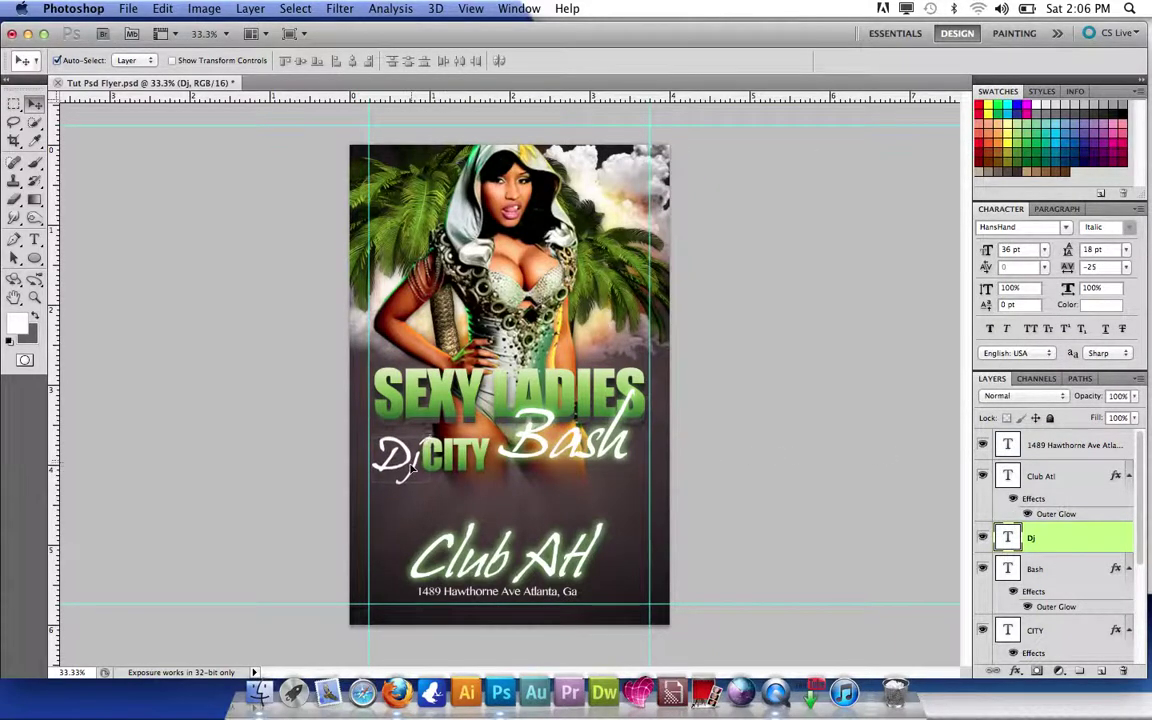
pyautogui.moveTo(411, 468); pyautogui.dragTo(409, 470)
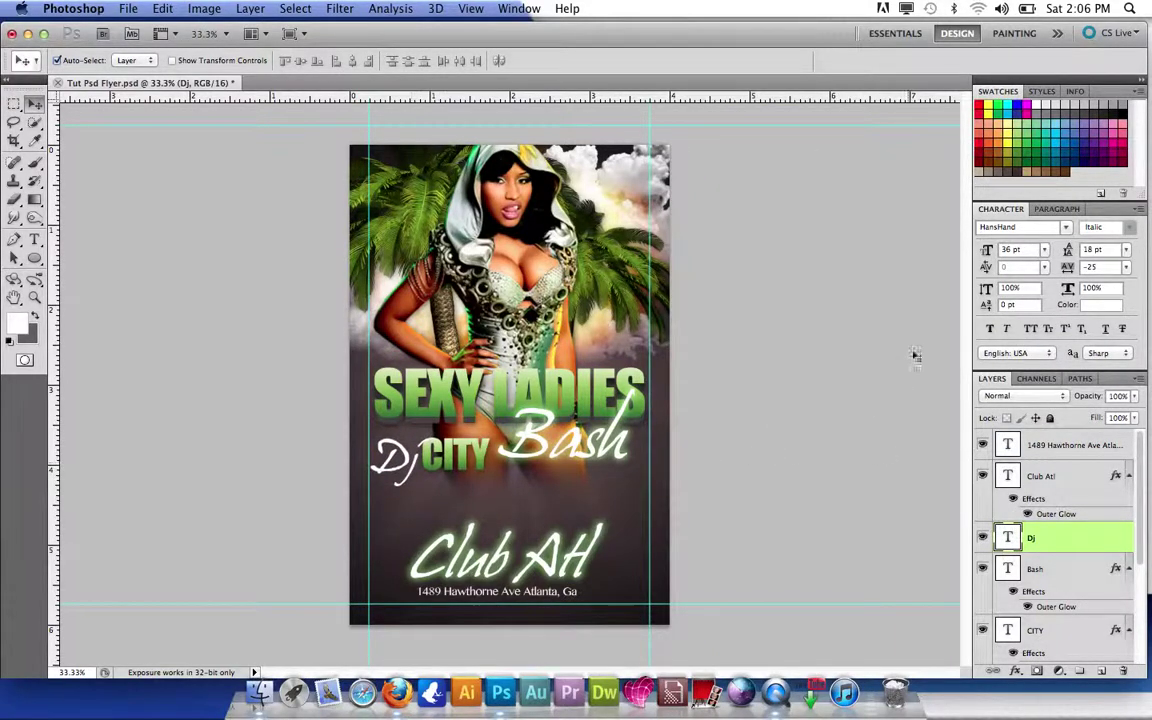
# Set the Dj text size to 40 pt
pyautogui.click(1044, 257)
pyautogui.click(1044, 257)
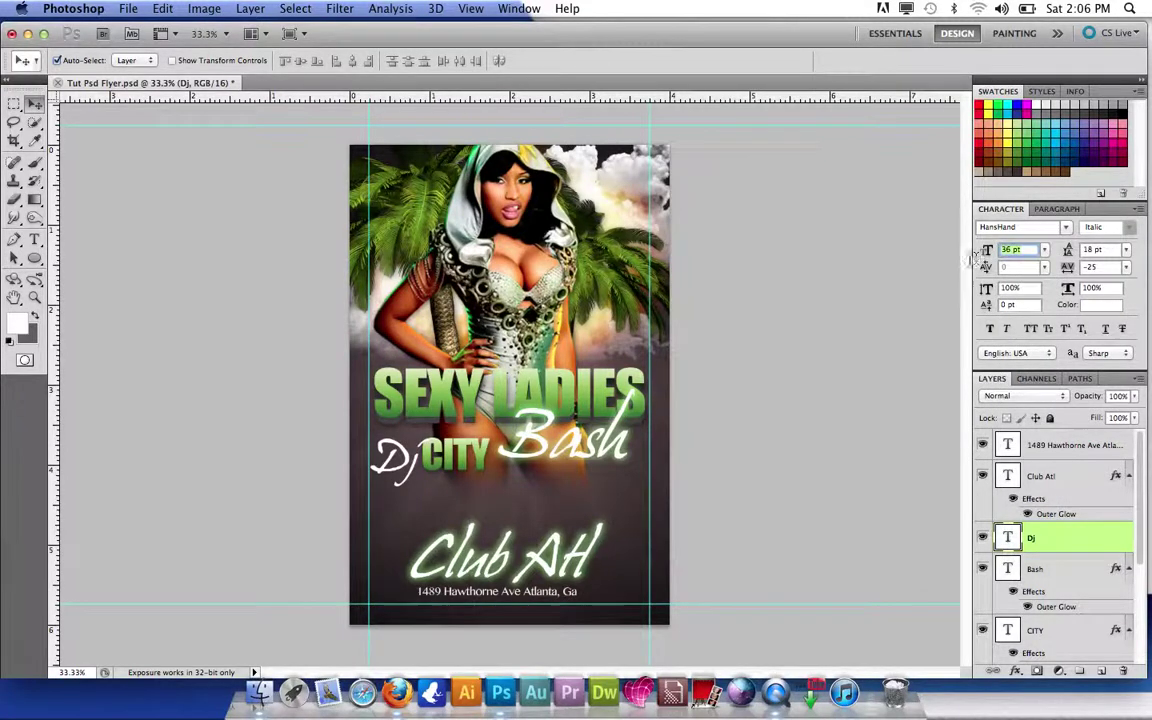
pyautogui.write('40')
pyautogui.press('Return')
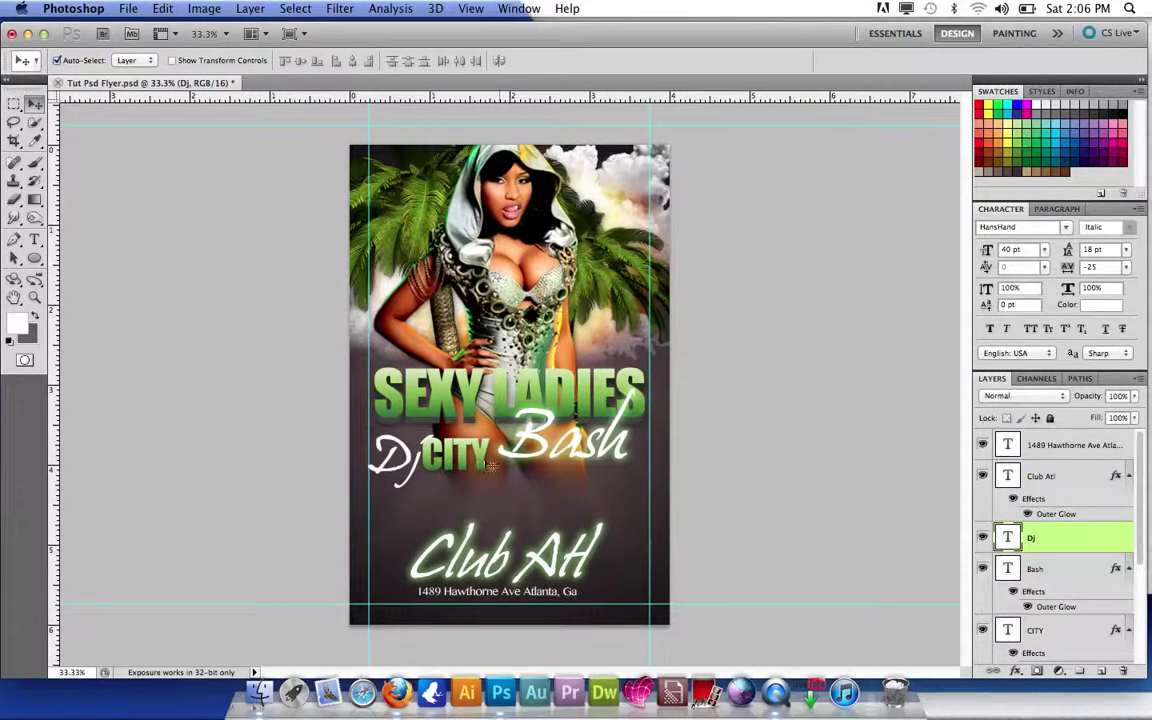
# Copy the Bash layer's style onto the Dj layer and shift the Dj text slightly clear of CITY
pyautogui.moveTo(416, 465); pyautogui.dragTo(422, 462)
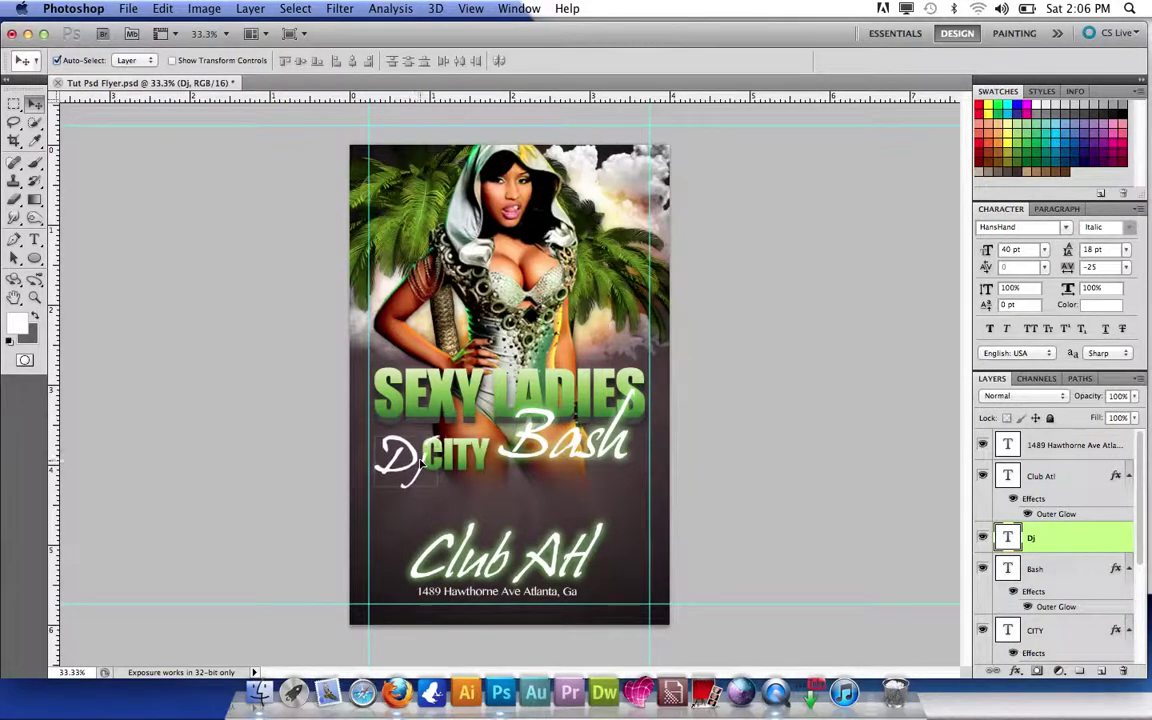
pyautogui.click(1060, 568)
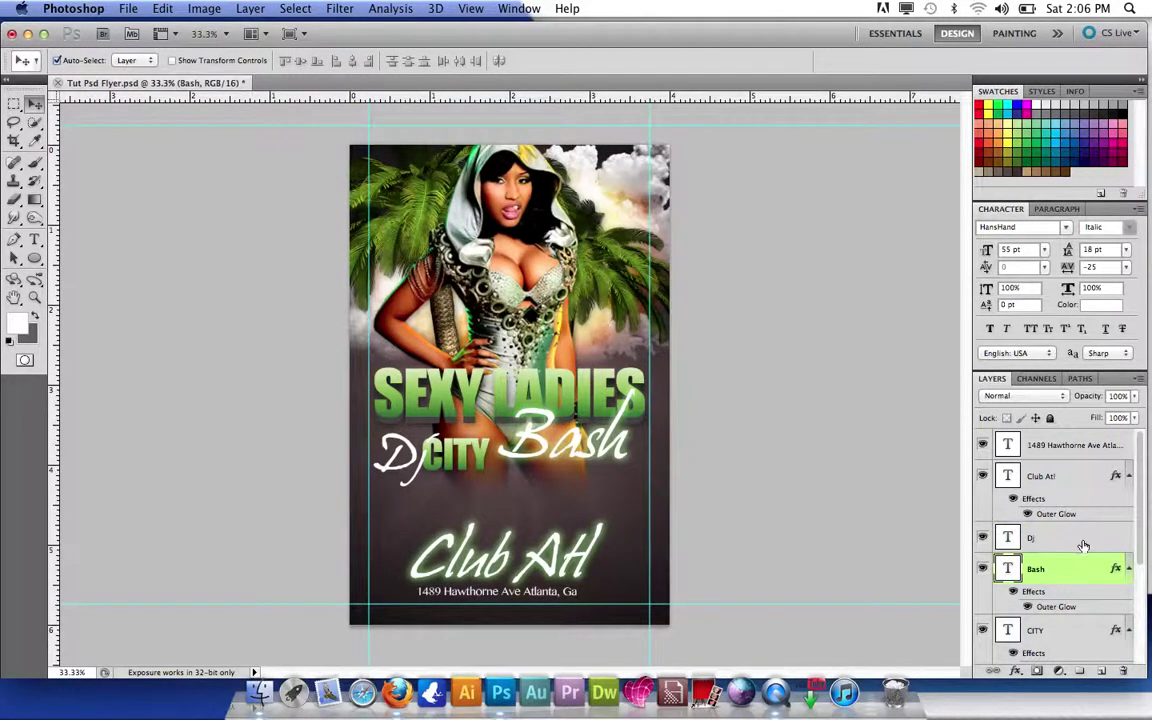
pyautogui.rightClick(1083, 567)
pyautogui.click(966, 622)
pyautogui.click(405, 453)
pyautogui.rightClick(1003, 537)
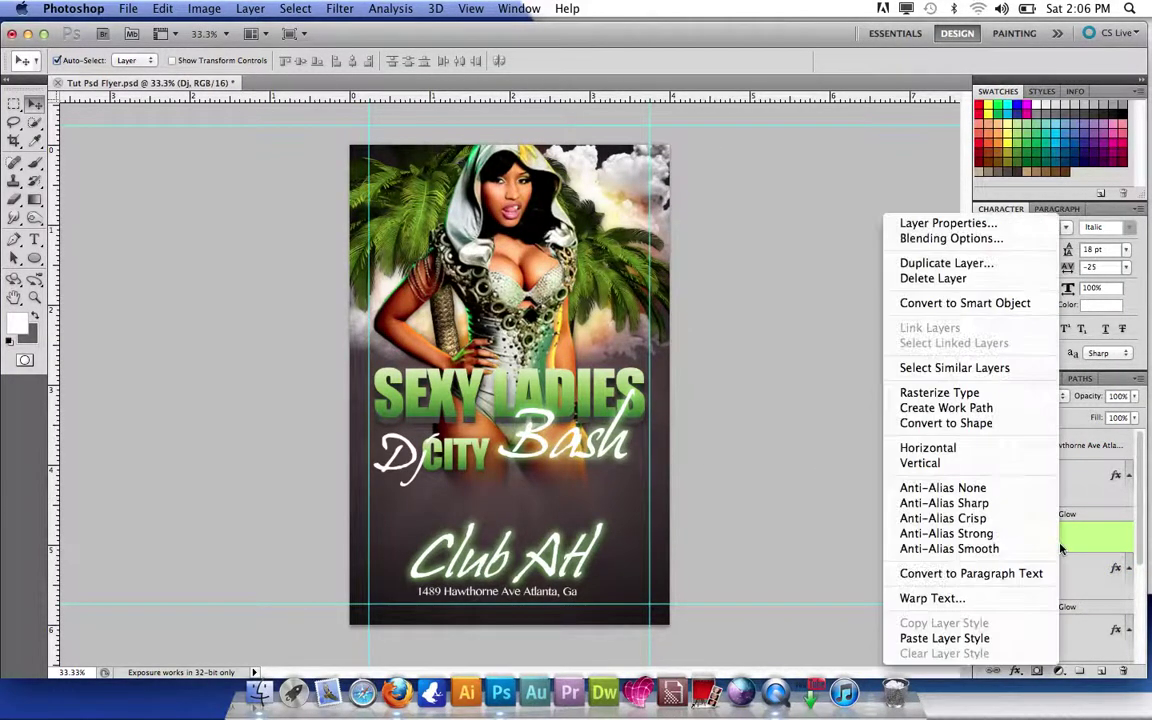
pyautogui.click(952, 635)
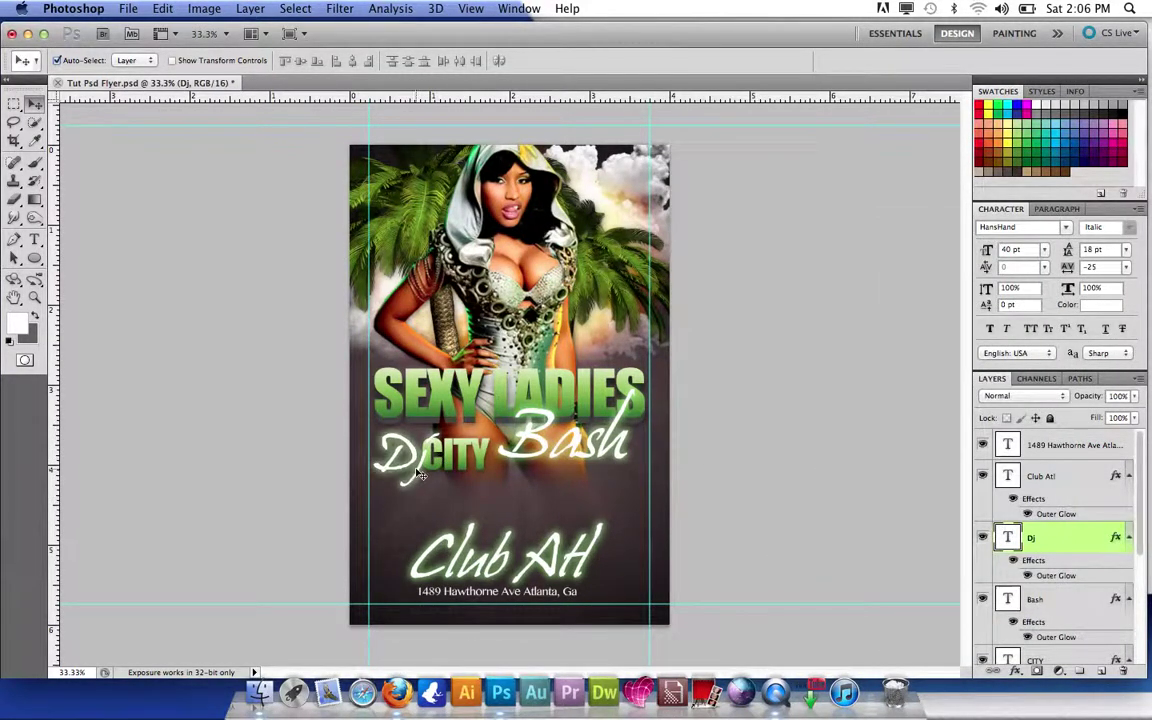
pyautogui.moveTo(421, 480); pyautogui.dragTo(406, 475)
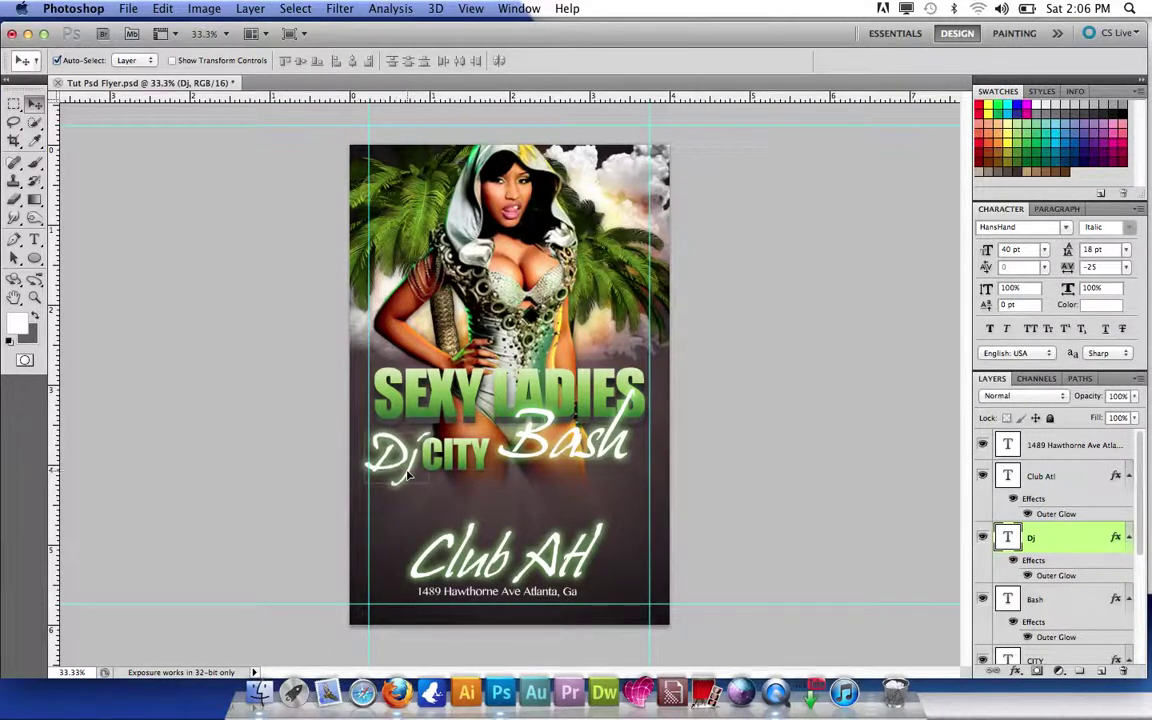
# Scale the Dj and CITY texts together to 83.81% and place them beside Bash beneath the SEXY LADIES title
pyautogui.click(452, 460)
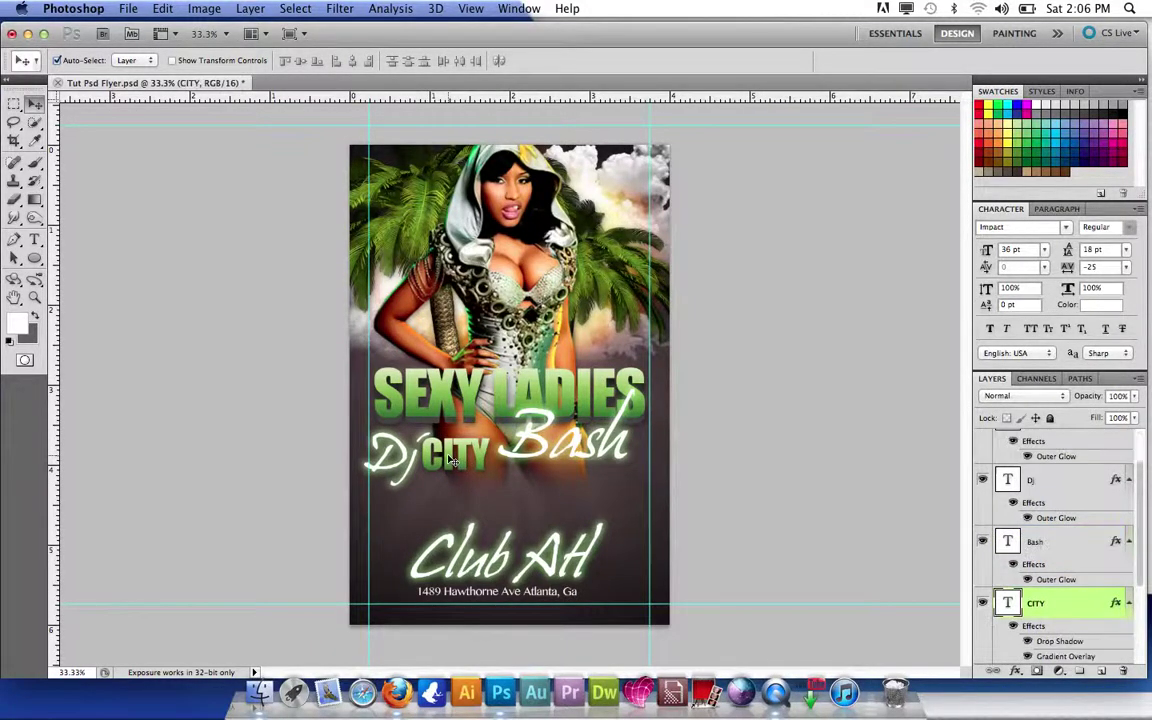
pyautogui.keyDown('shift'); pyautogui.click(408, 463); pyautogui.keyUp('shift')
pyautogui.moveTo(408, 463); pyautogui.dragTo(508, 490)
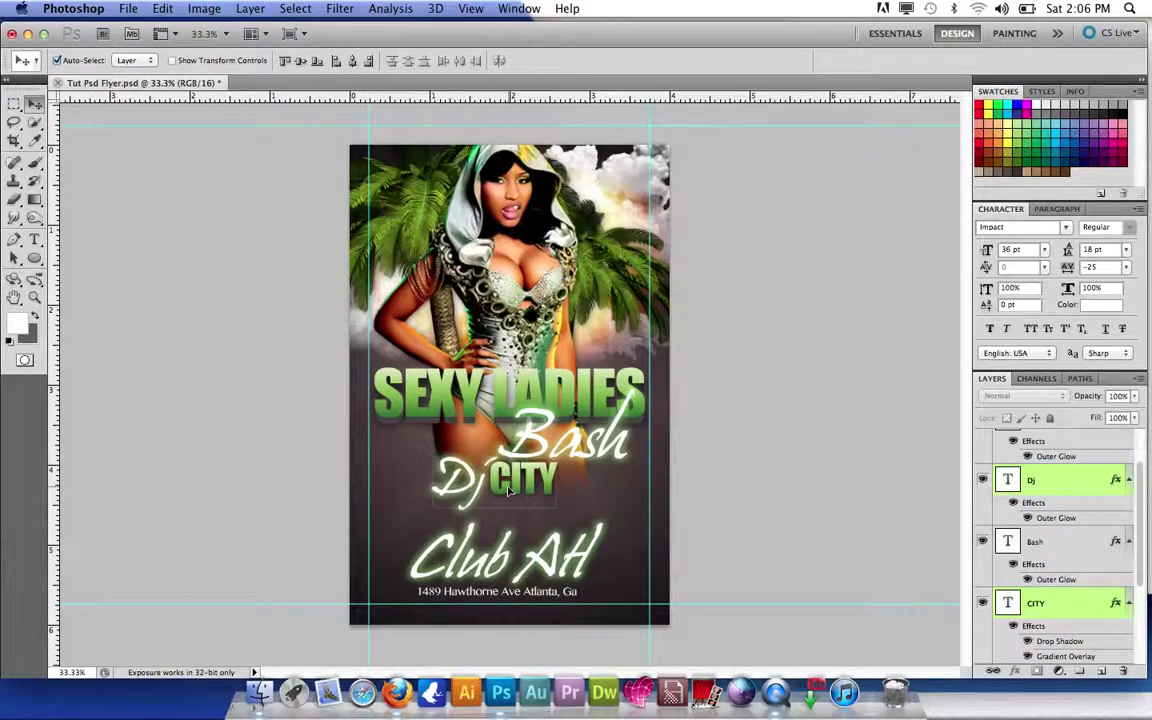
pyautogui.click(174, 61)
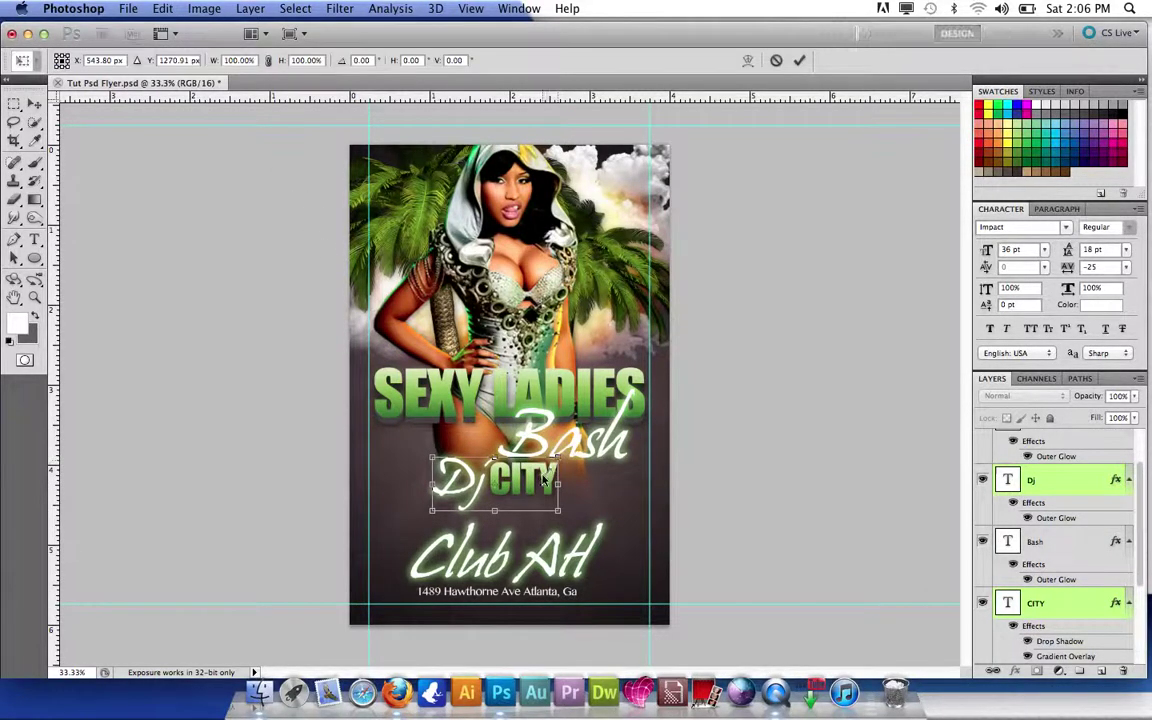
pyautogui.moveTo(561, 462); pyautogui.dragTo(467, 450)
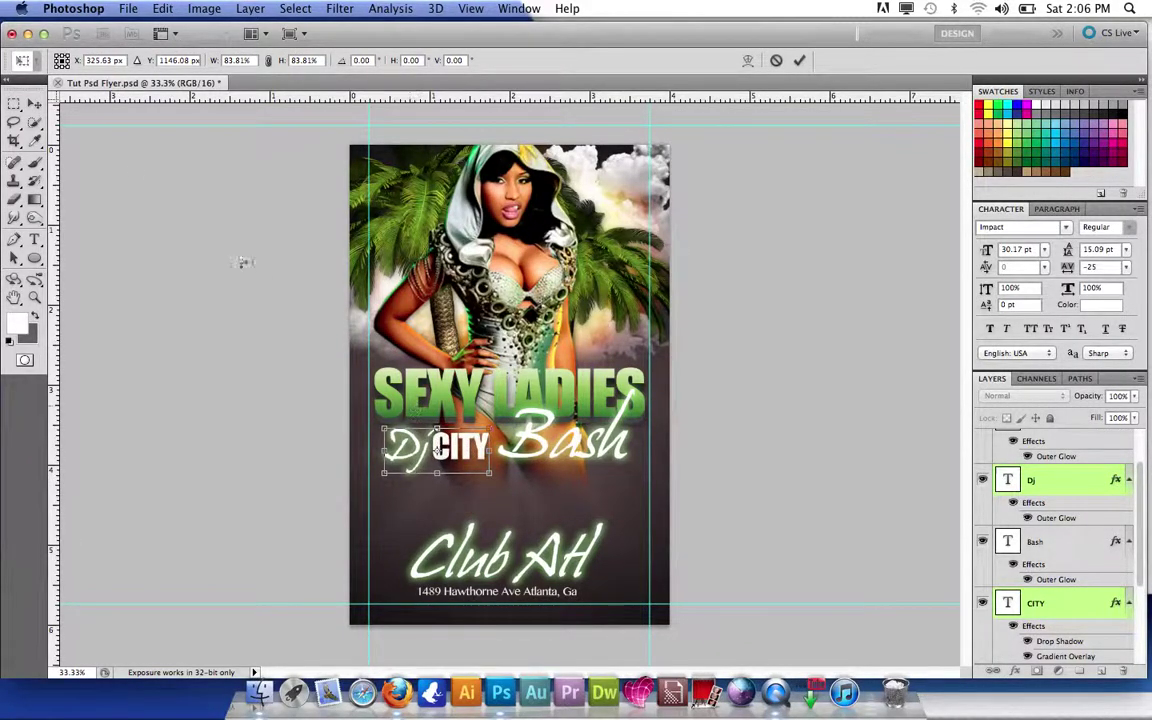
pyautogui.click(36, 104)
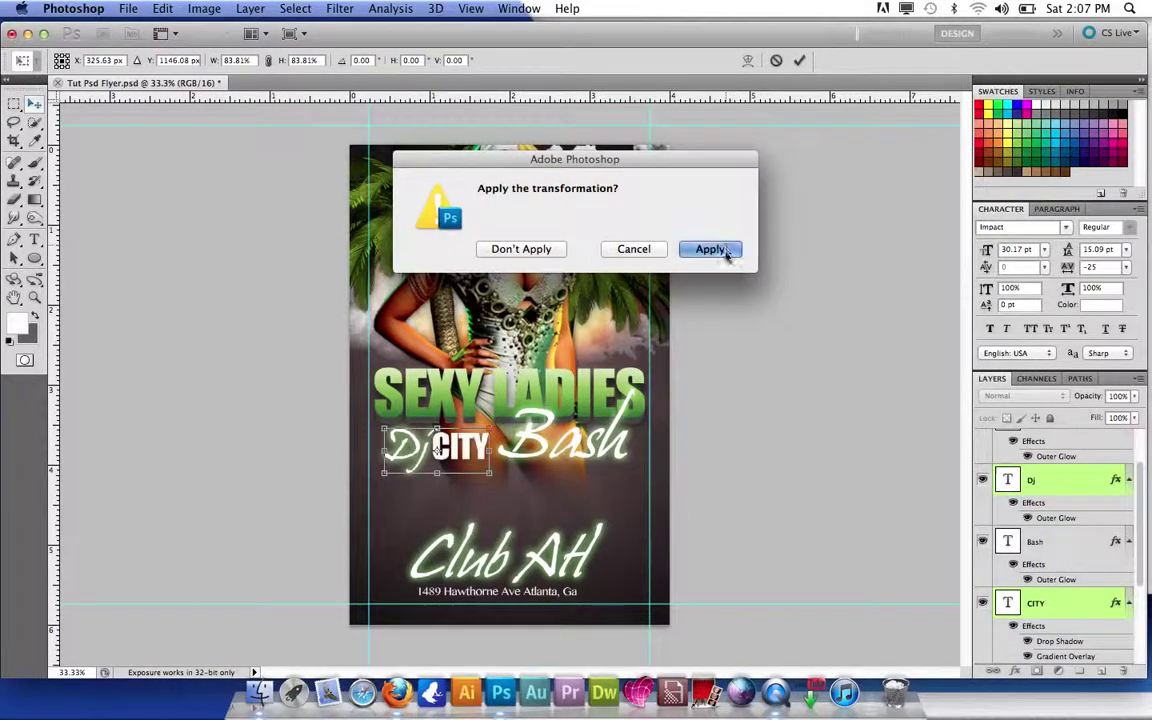
pyautogui.click(712, 248)
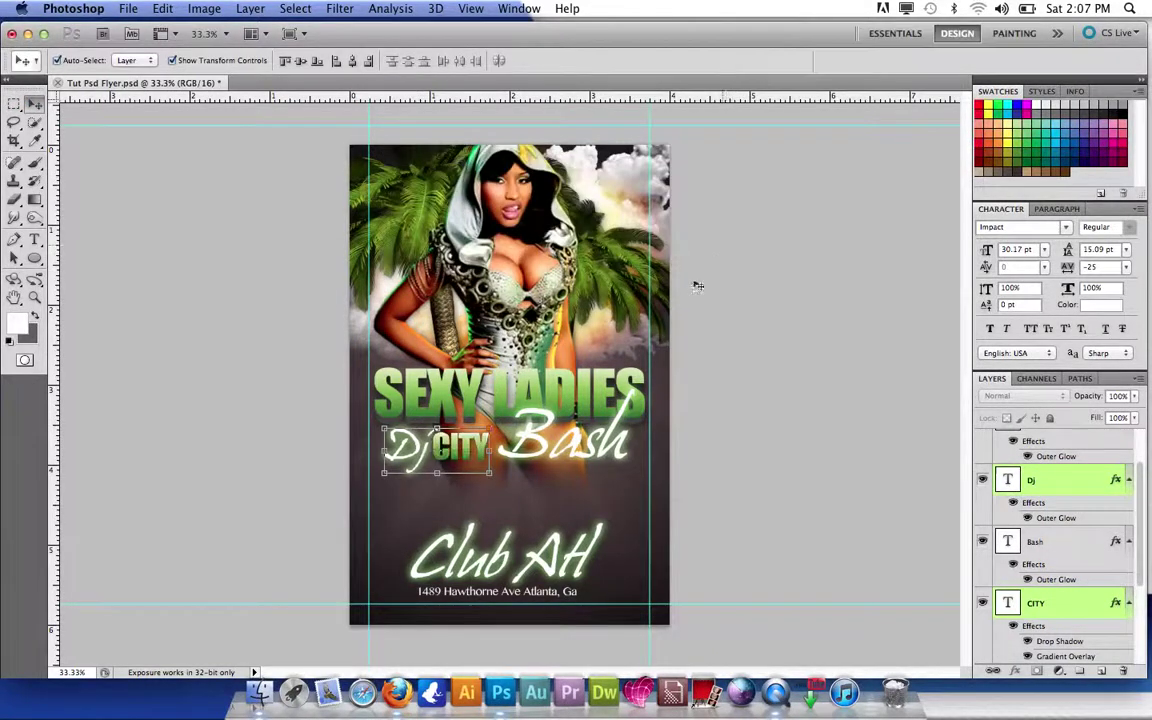
# Add the date 5/23/2012 in 36 pt Impact and centre it between the Dj CITY line and Club Atl
pyautogui.click(538, 492)
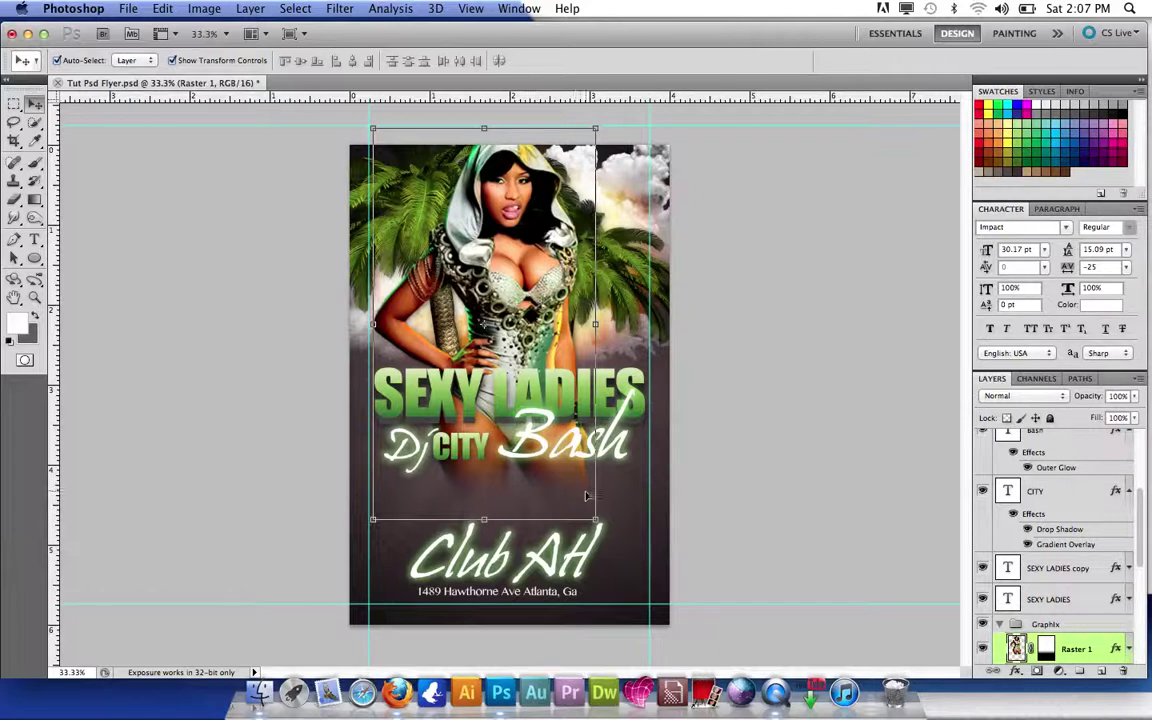
pyautogui.click(35, 239)
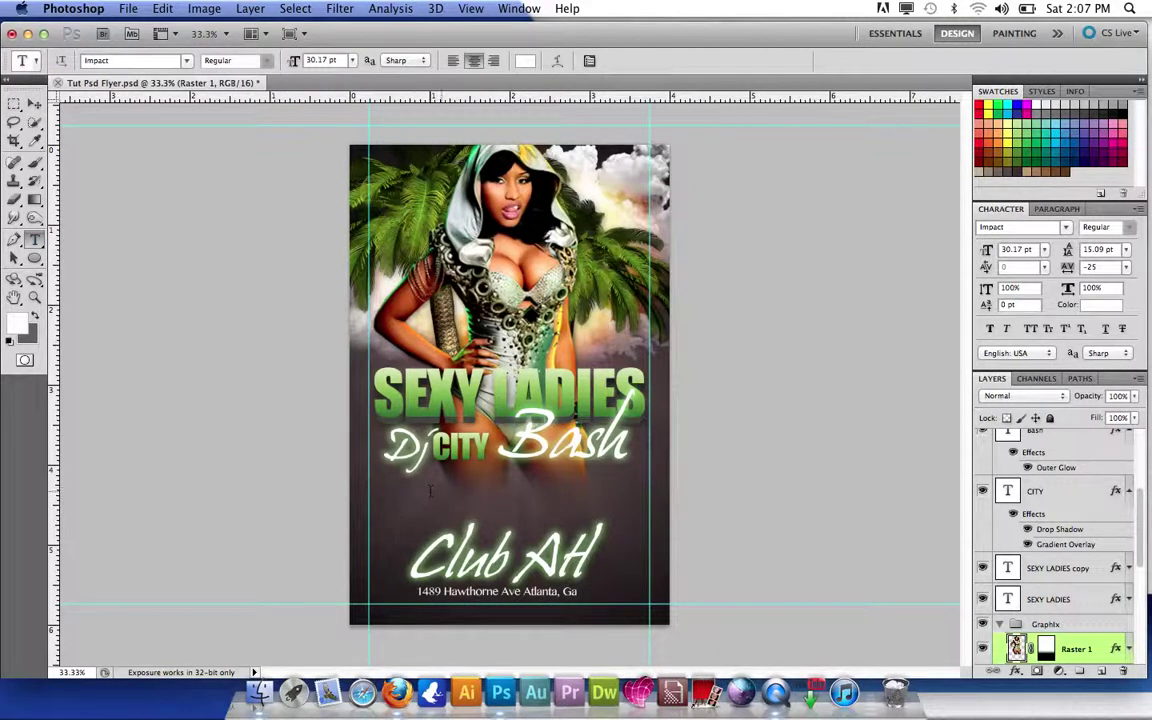
pyautogui.click(432, 503)
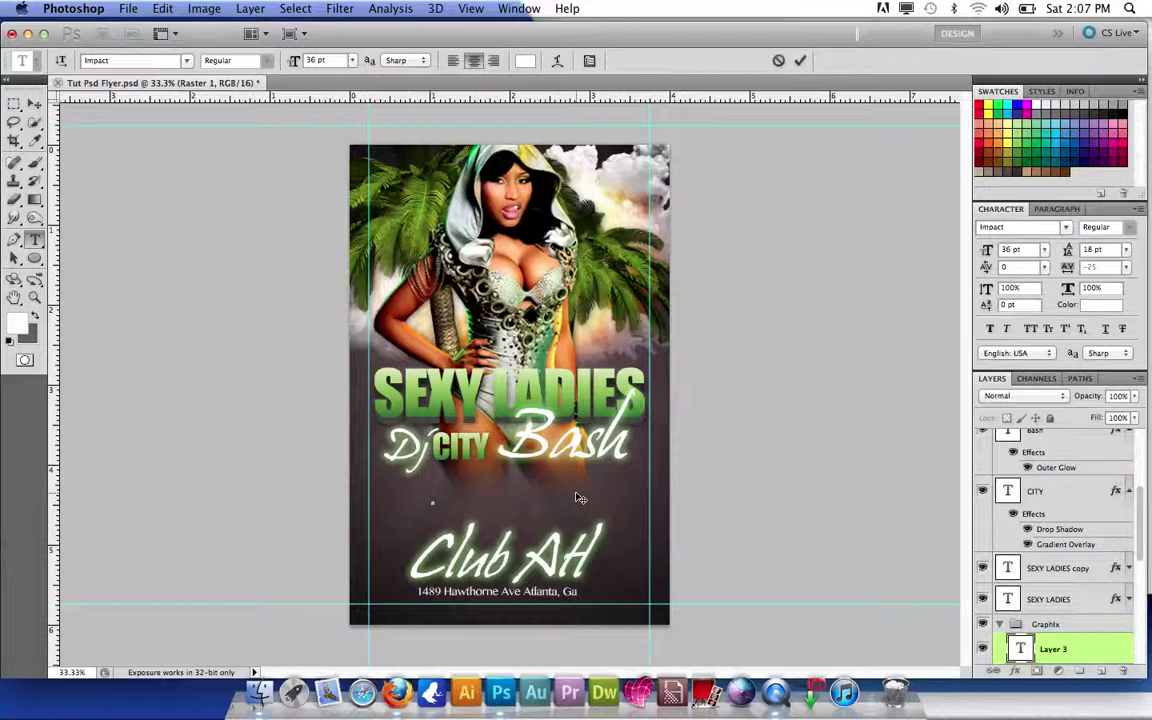
pyautogui.write('5/23/')
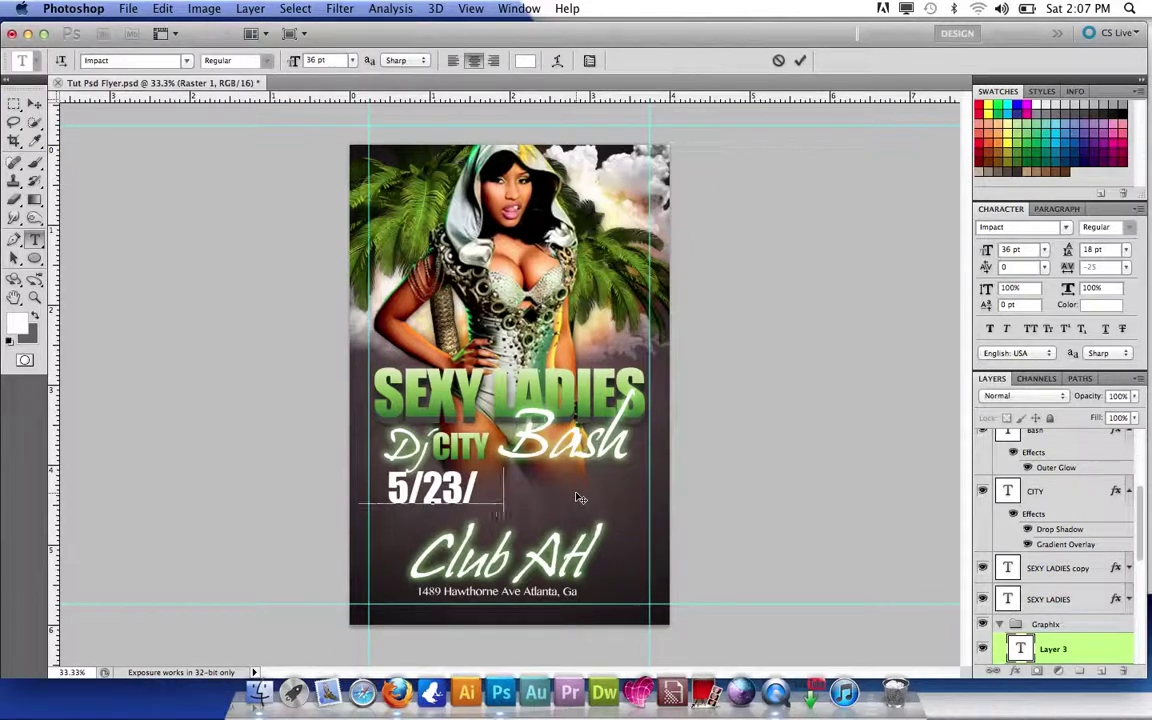
pyautogui.write('2012')
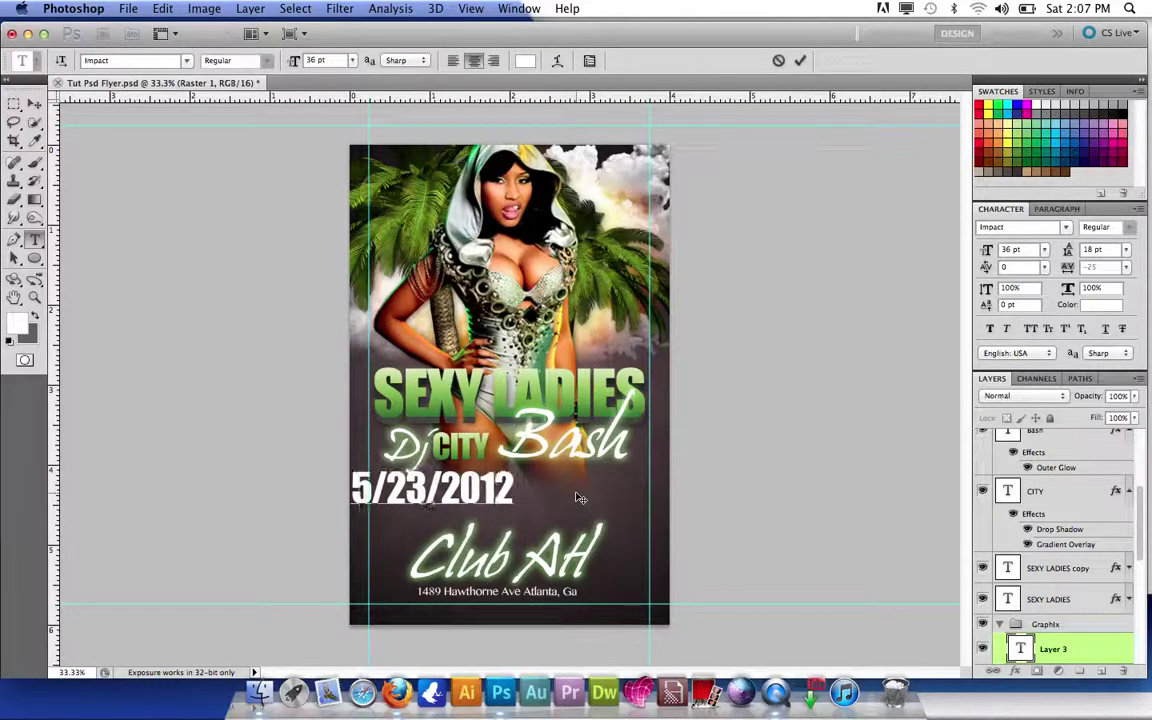
pyautogui.click(34, 103)
pyautogui.moveTo(460, 490); pyautogui.dragTo(532, 498)
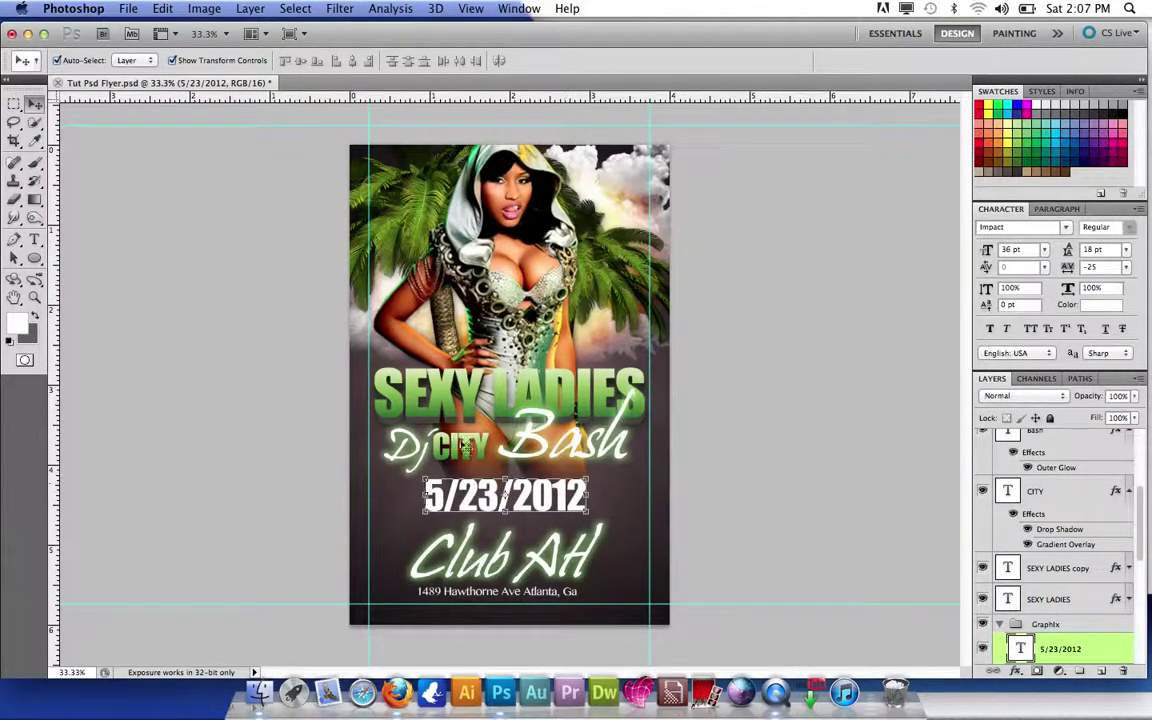
# Copy the CITY layer's style onto the 5/23/2012 date layer
pyautogui.click(470, 450)
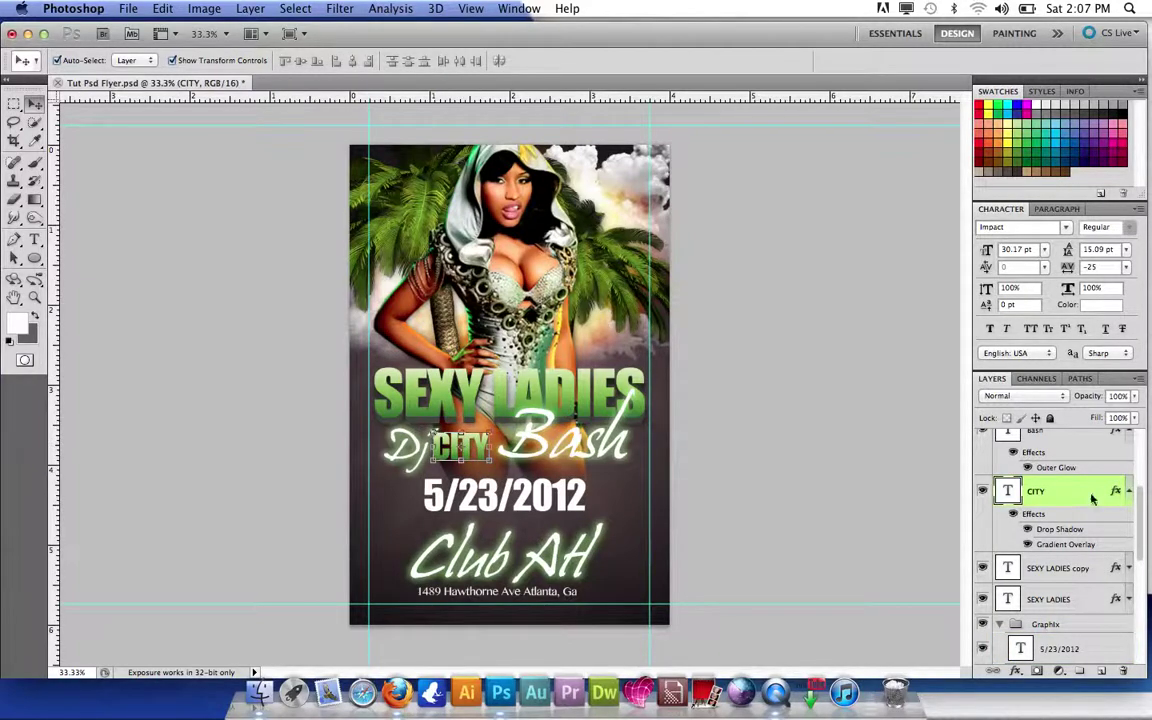
pyautogui.rightClick(1092, 498)
pyautogui.click(977, 625)
pyautogui.click(504, 497)
pyautogui.rightClick(1077, 648)
pyautogui.click(975, 630)
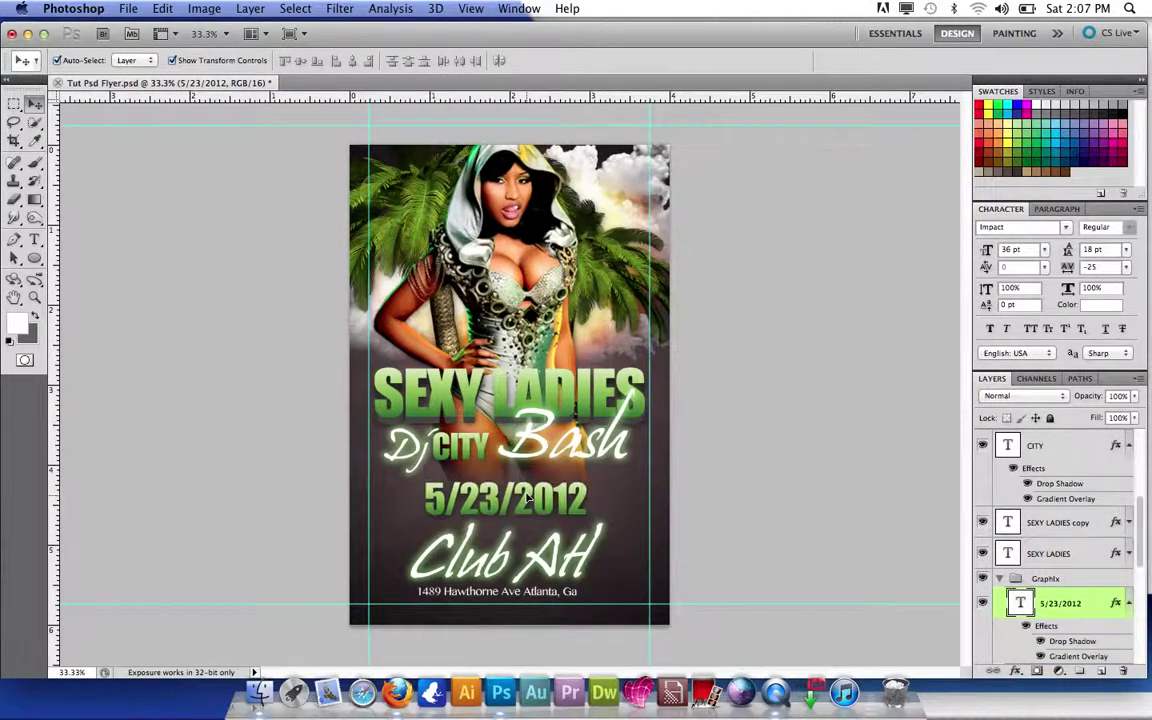
# Move the date layer out of the Graphix group to just above it, collapse its effects list and hide the transform controls
pyautogui.rightClick(1090, 603)
pyautogui.rightClick(1088, 601)
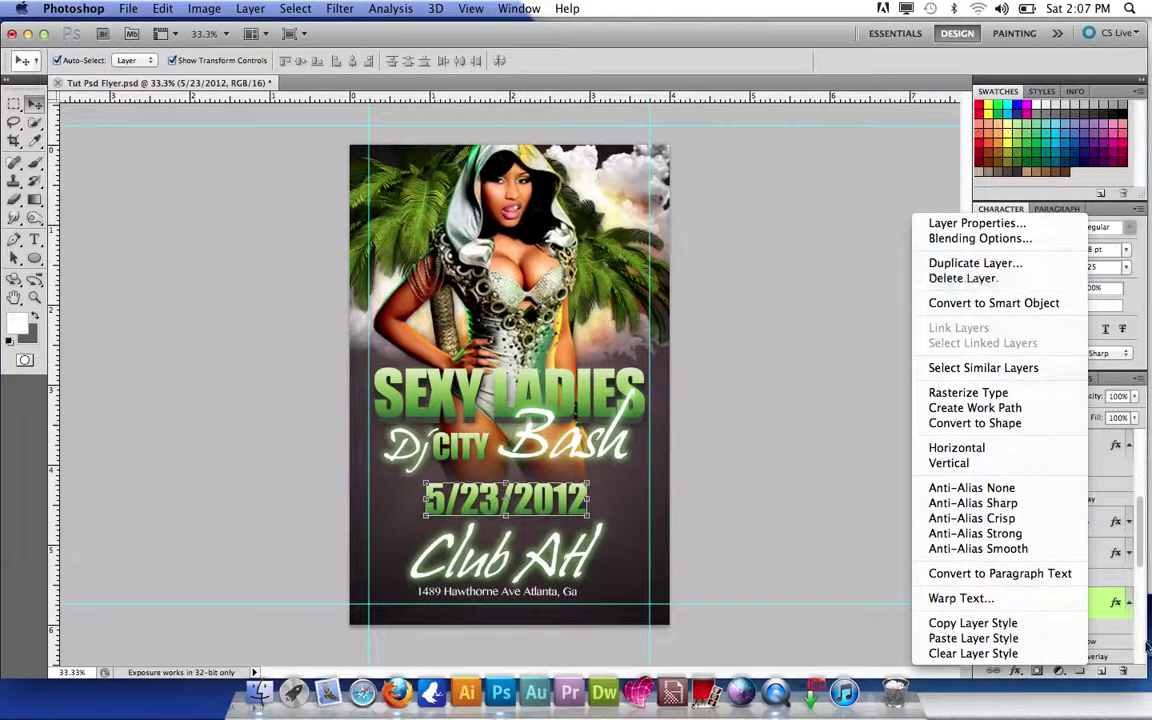
pyautogui.click(1100, 614)
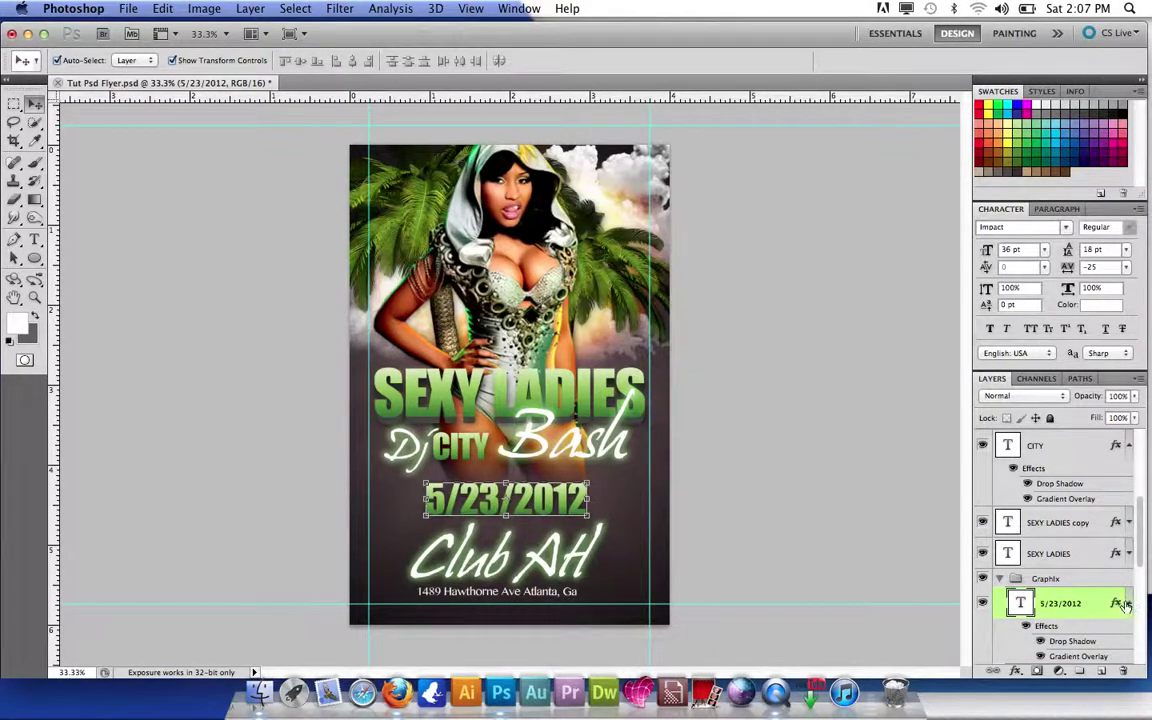
pyautogui.moveTo(1125, 605); pyautogui.dragTo(1010, 568)
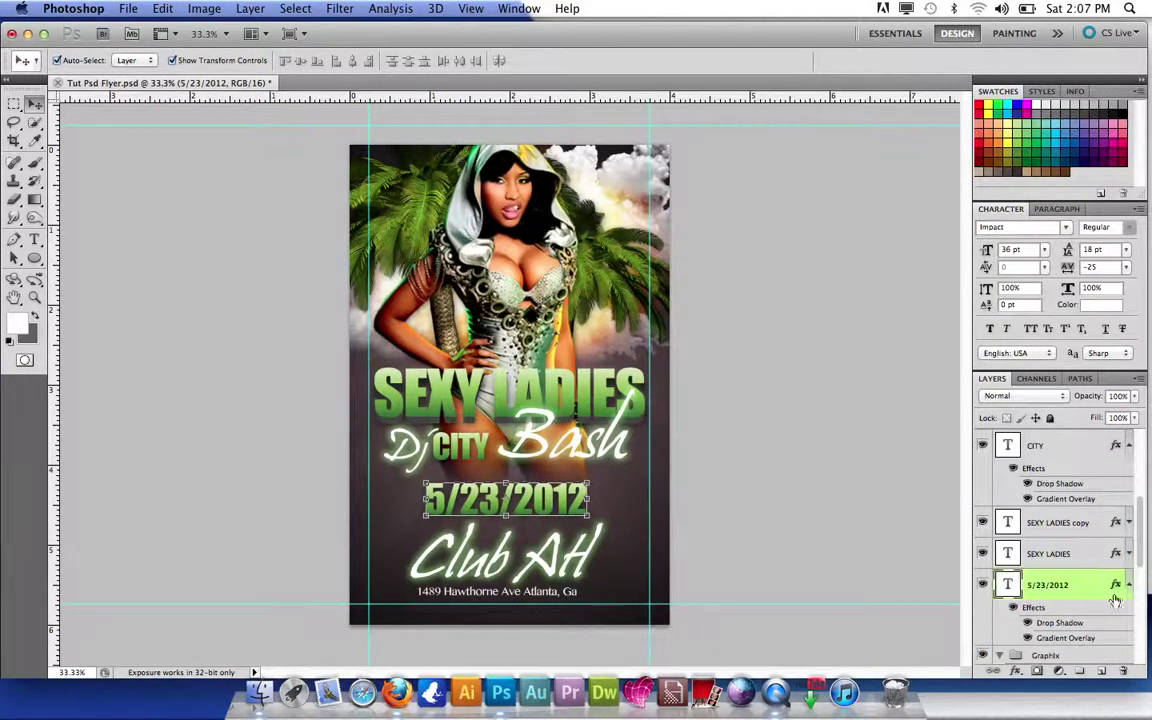
pyautogui.click(1128, 586)
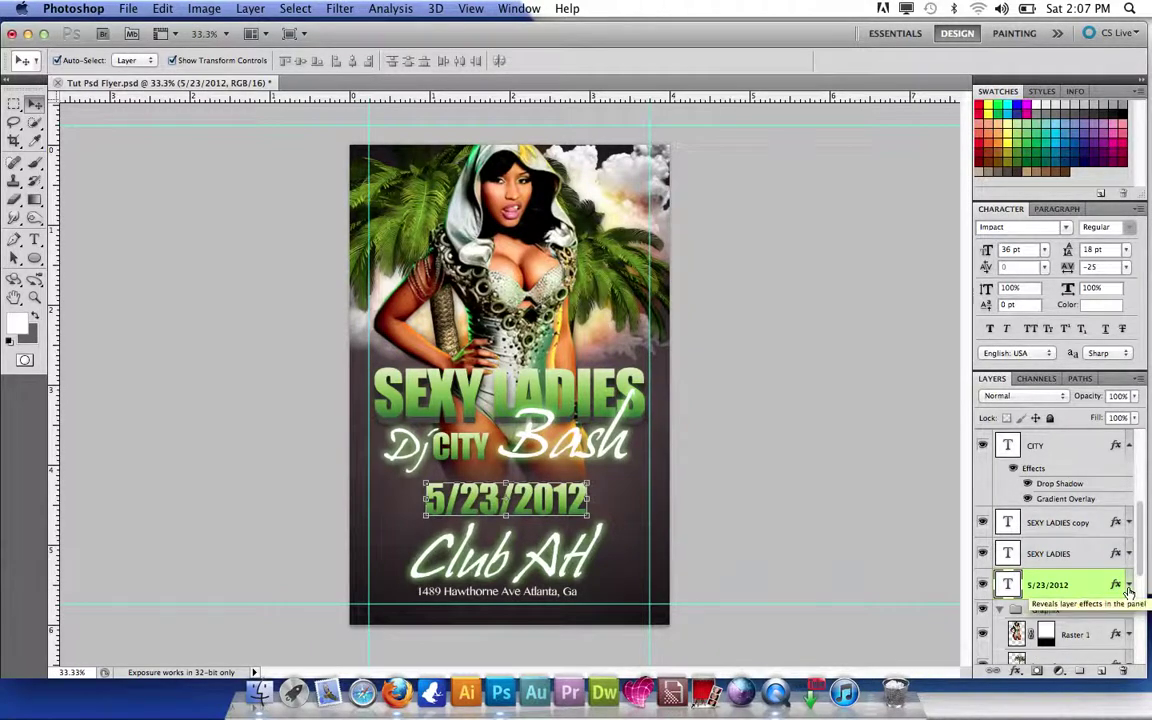
pyautogui.click(172, 60)
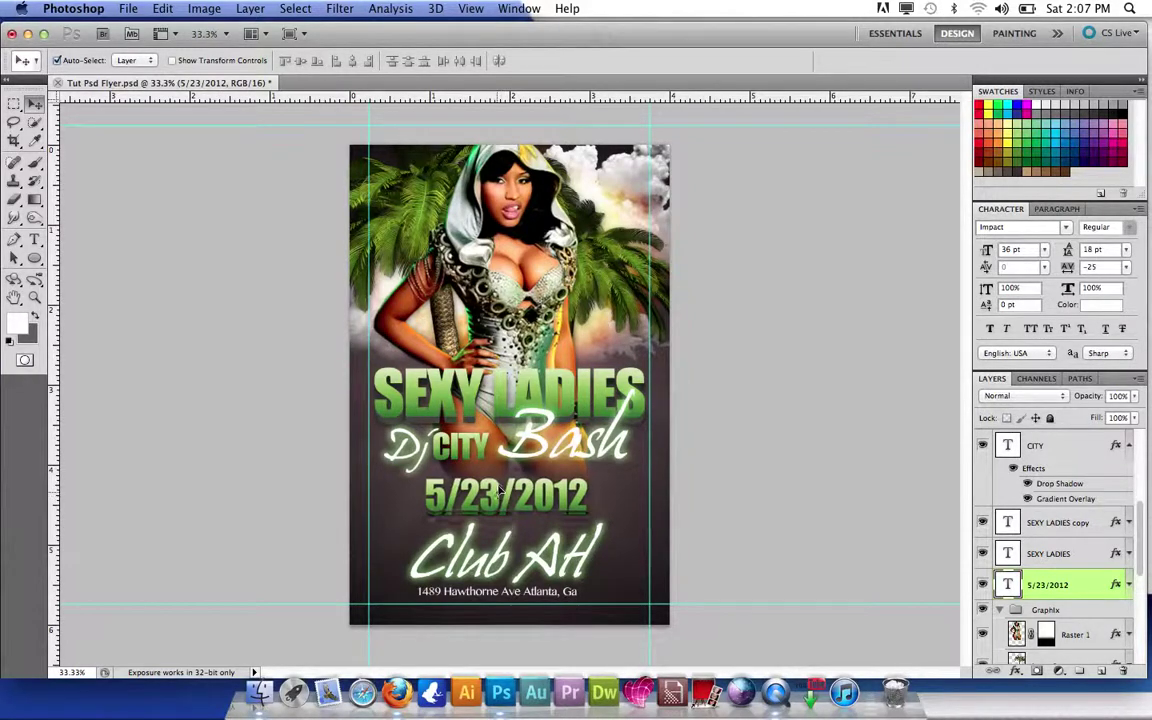
# Move the date up close beneath Dj CITY, and shift Dj, CITY, Bash and the date down together towards Club Atl
pyautogui.moveTo(498, 490); pyautogui.dragTo(494, 486)
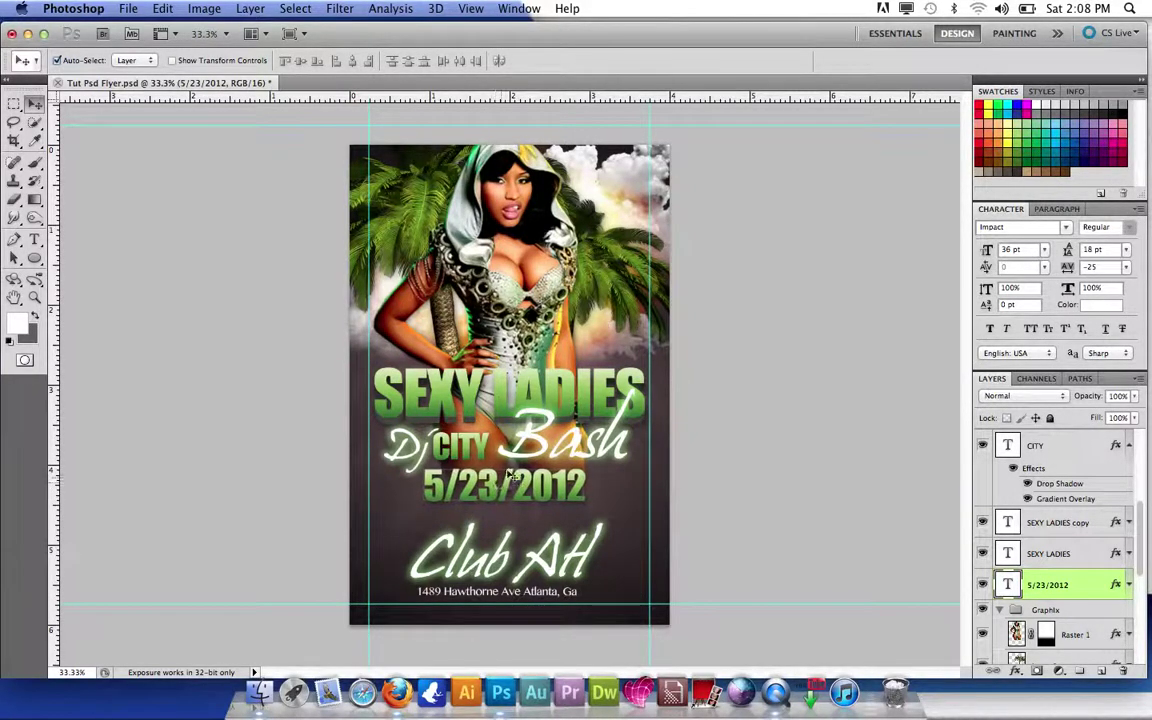
pyautogui.click(521, 463)
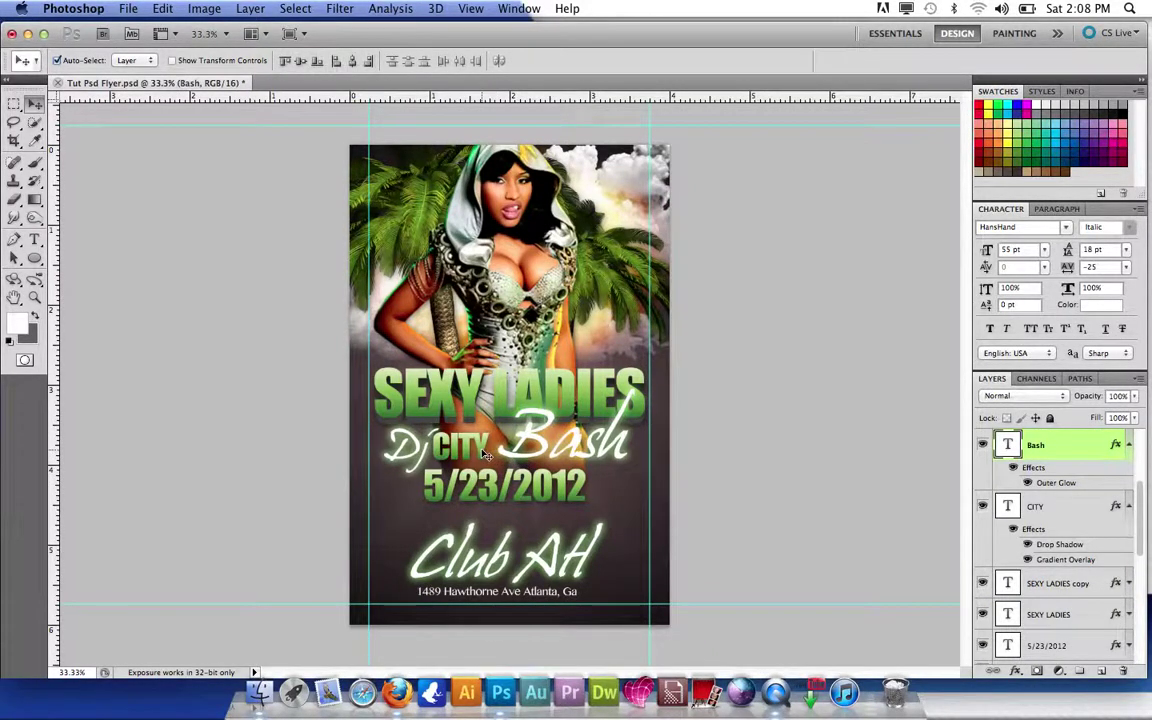
pyautogui.keyDown('shift'); pyautogui.click(438, 448); pyautogui.keyUp('shift')
pyautogui.keyDown('shift'); pyautogui.click(430, 452); pyautogui.keyUp('shift')
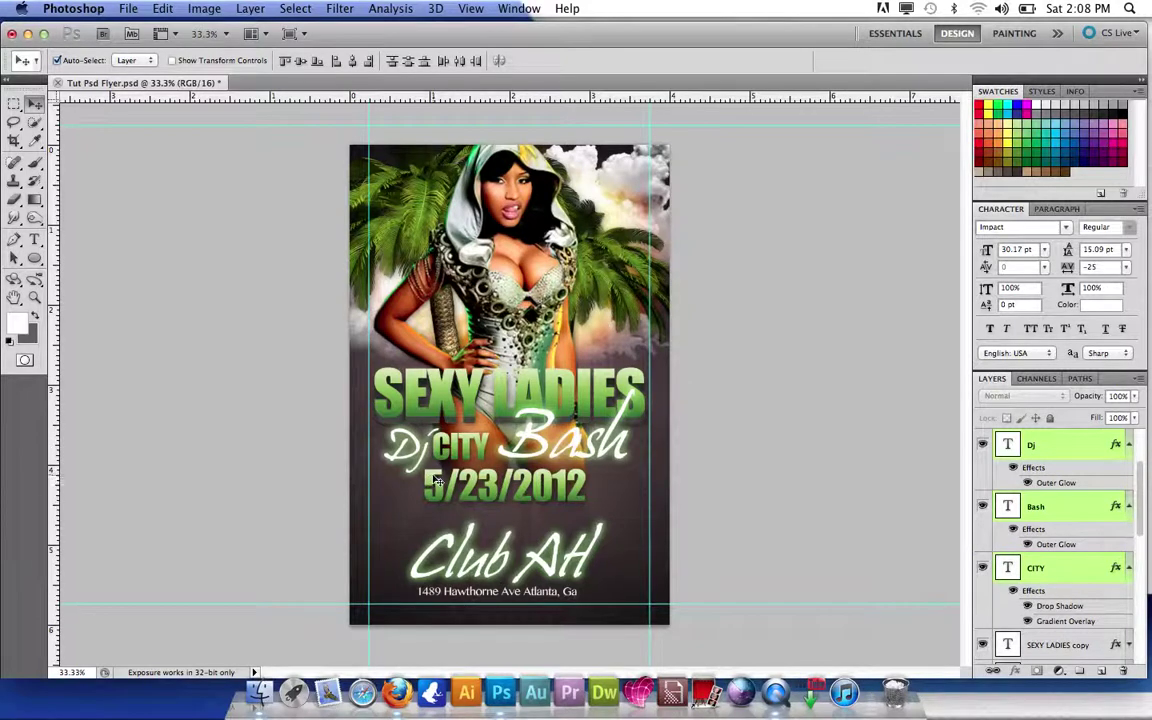
pyautogui.hotkey('shift', 'Down')
pyautogui.hotkey('shift', 'Down')
pyautogui.hotkey('shift', 'Down')
pyautogui.hotkey('shift', 'Down')
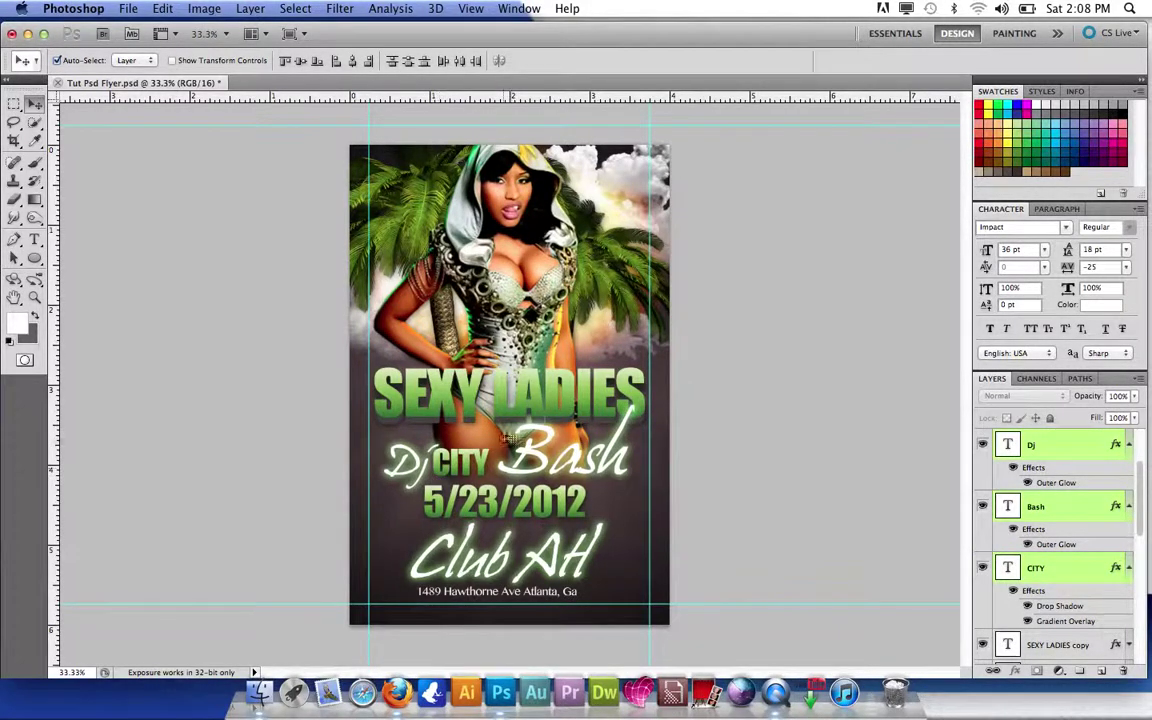
# Nudge the SEXY LADIES and SEXY LADIES copy layers down together, closer to the Dj CITY and Bash line
pyautogui.click(507, 403)
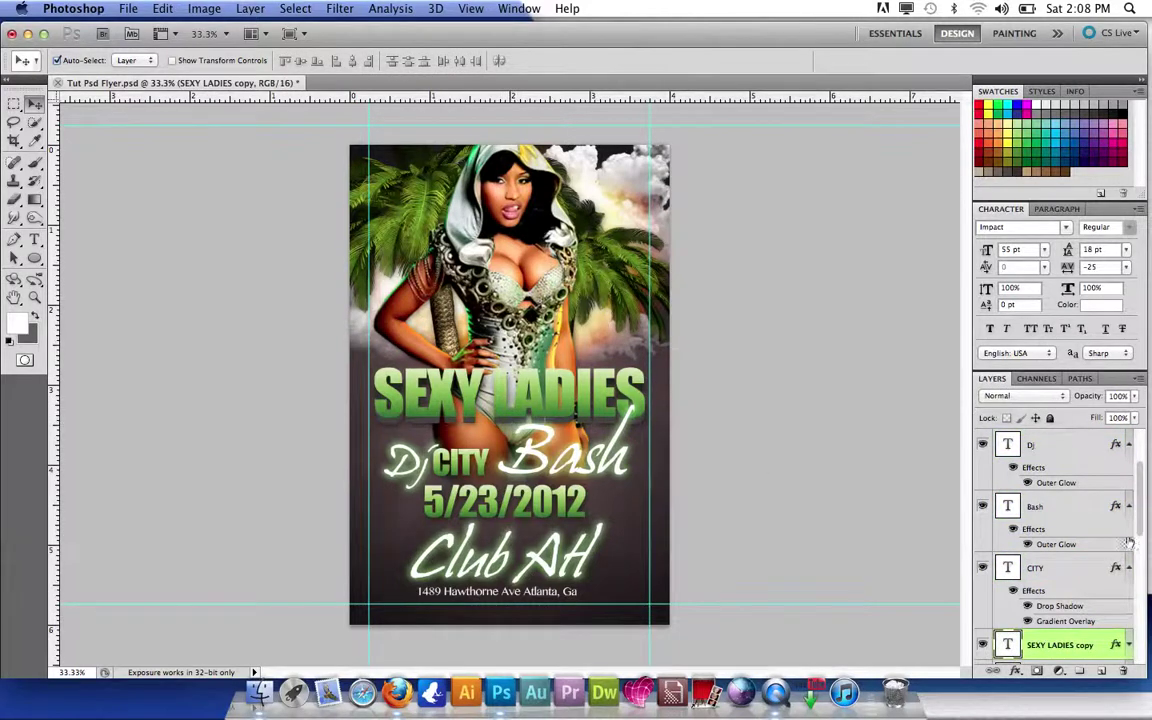
pyautogui.scroll(-3, 1136, 515)
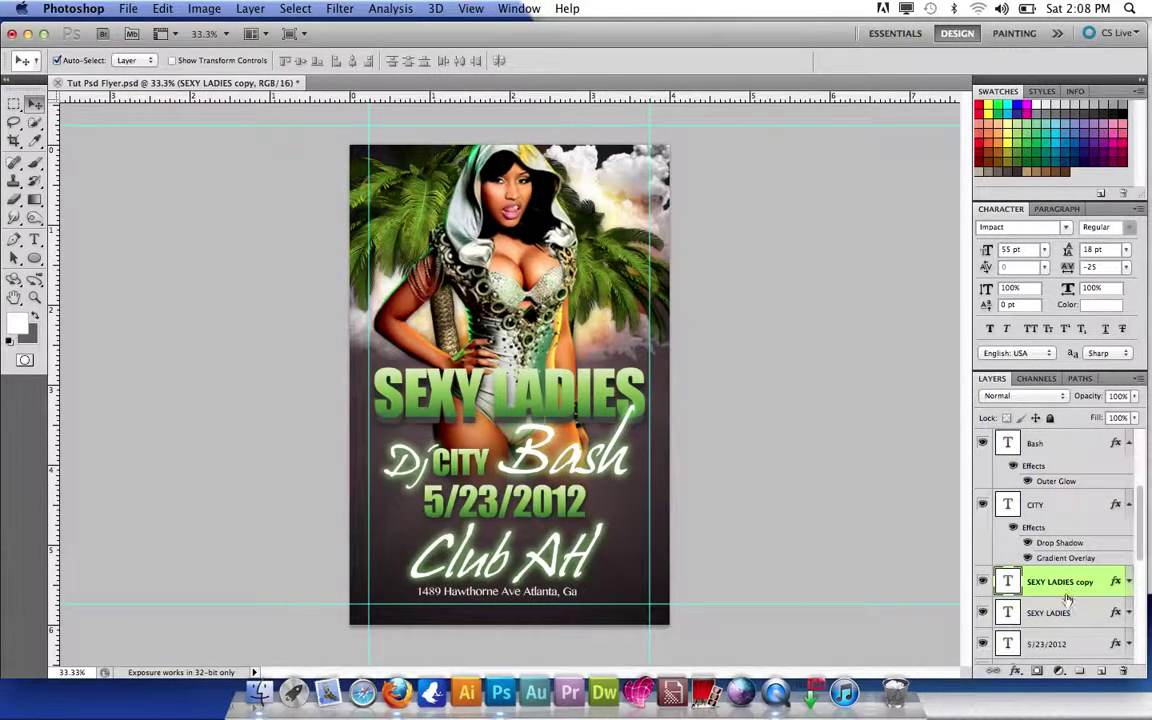
pyautogui.keyDown('shift'); pyautogui.click(1085, 621); pyautogui.keyUp('shift')
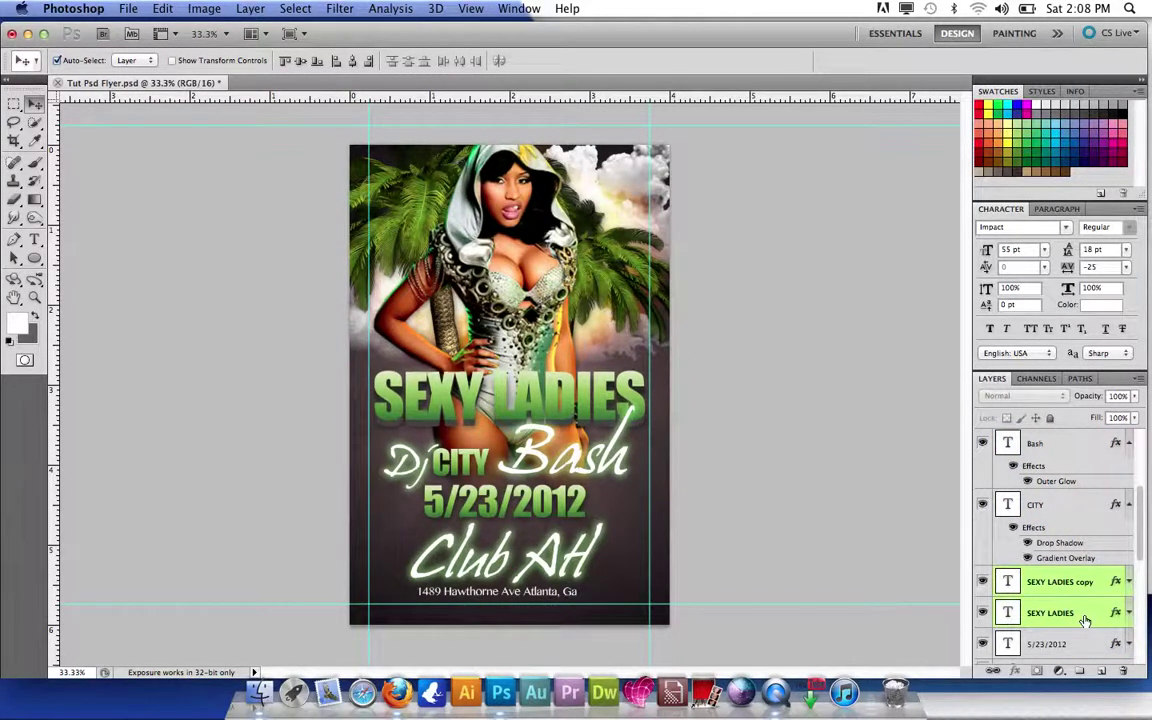
pyautogui.press('Down')
pyautogui.press('Down')
pyautogui.press('Down')
pyautogui.press('Down')
pyautogui.press('Down')
pyautogui.press('Down')
pyautogui.press('Down')
pyautogui.press('Down')
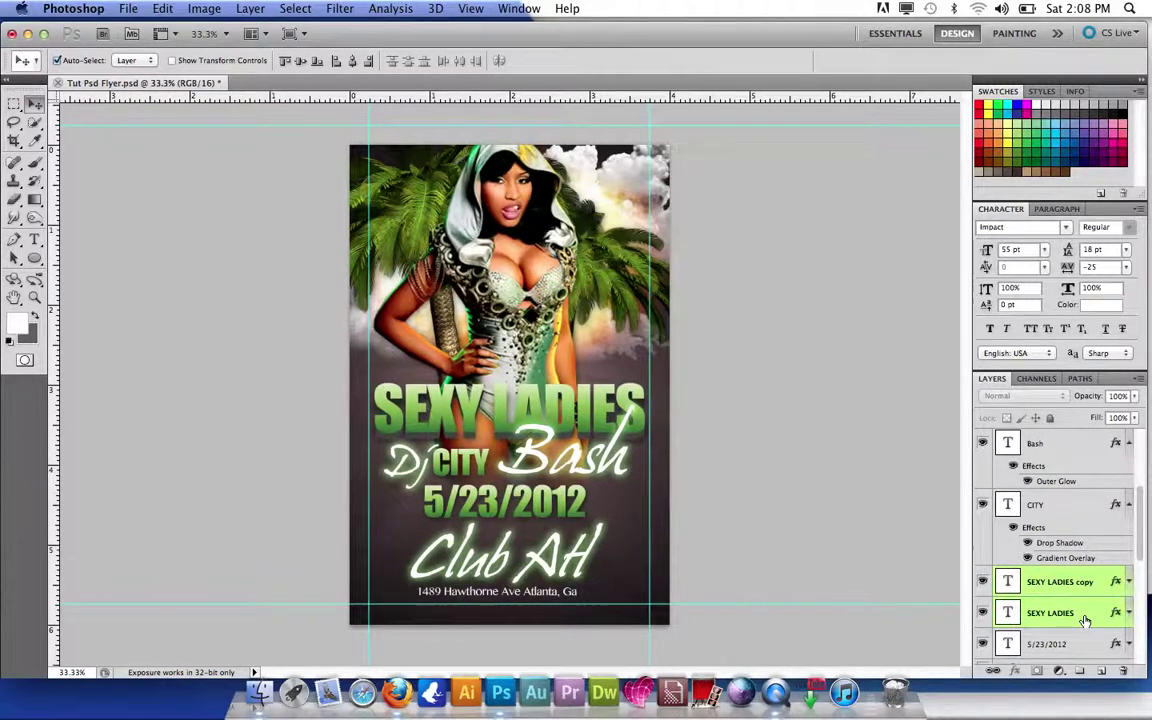
# Move Club Atl up against the date and bring the venue address up directly beneath it
pyautogui.click(514, 560)
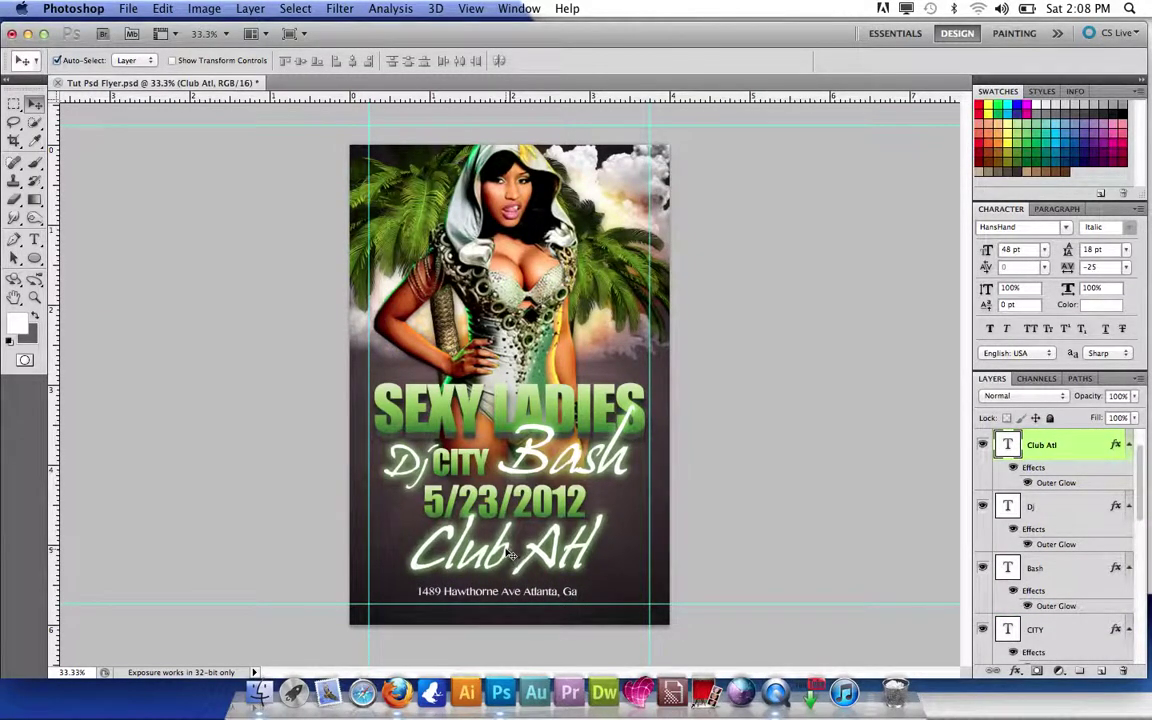
pyautogui.moveTo(515, 595); pyautogui.dragTo(517, 588)
pyautogui.press('Up')
pyautogui.press('Up')
pyautogui.press('Up')
pyautogui.press('Up')
pyautogui.press('Right')
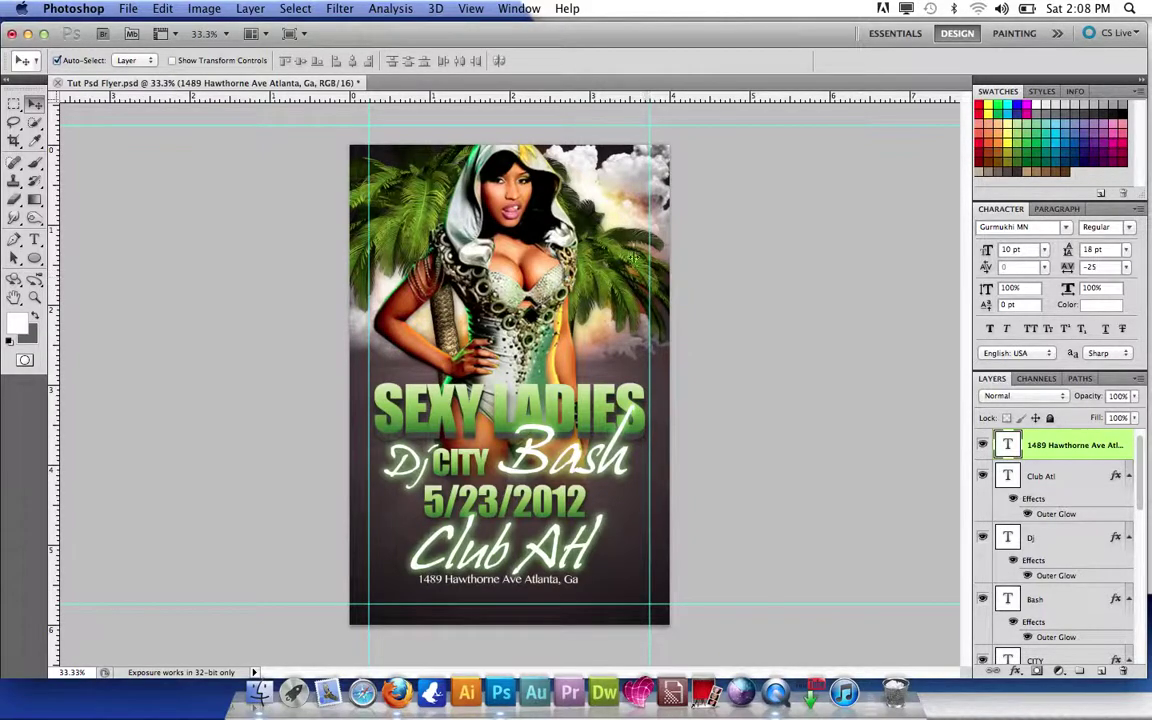
# Open the badge file Badge-psd51086.psd from the web tools folder
pyautogui.click(129, 8)
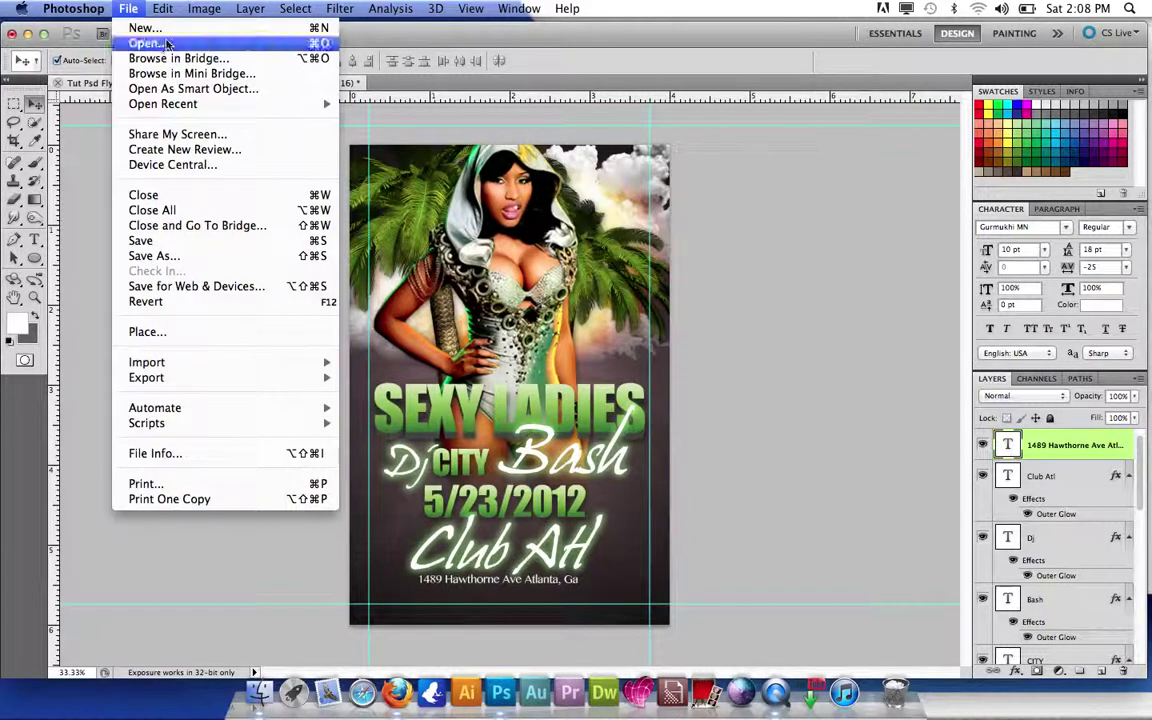
pyautogui.click(150, 44)
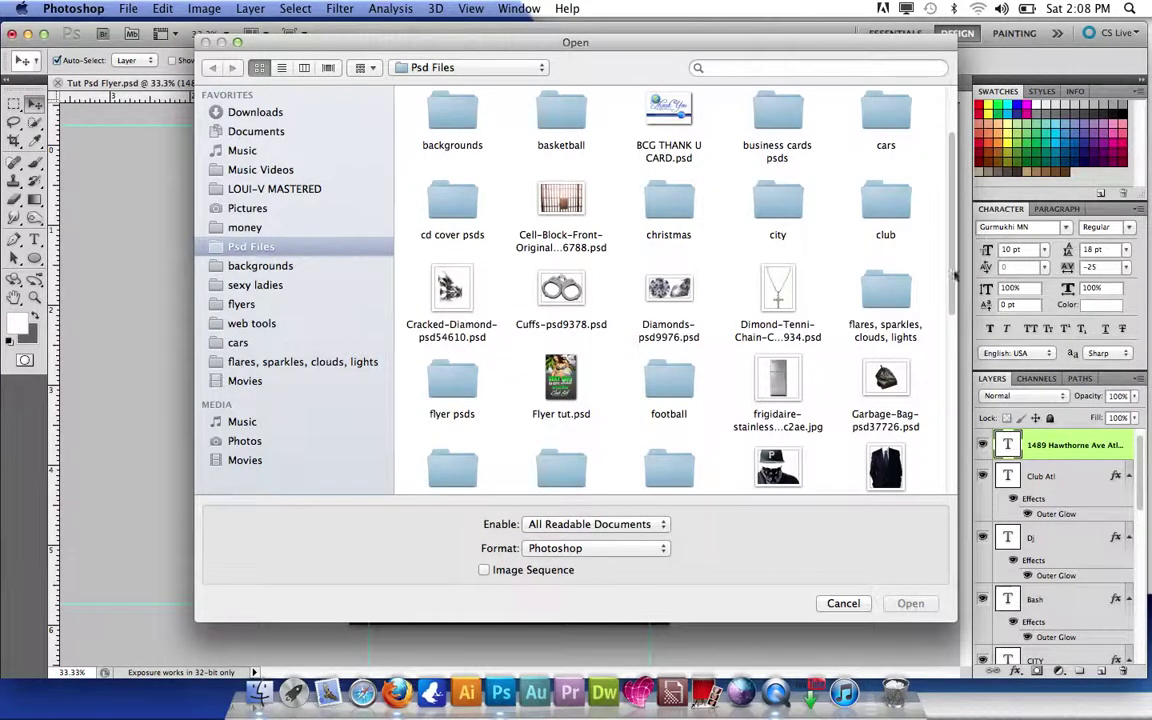
pyautogui.moveTo(955, 272); pyautogui.dragTo(970, 460)
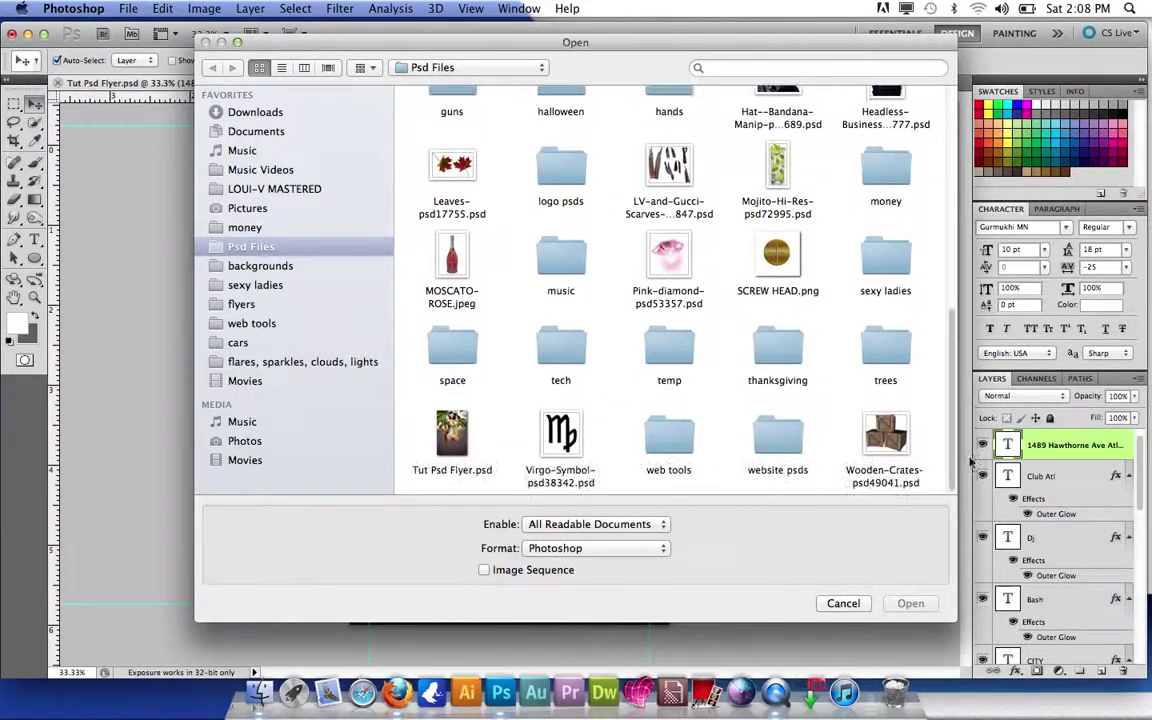
pyautogui.doubleClick(666, 445)
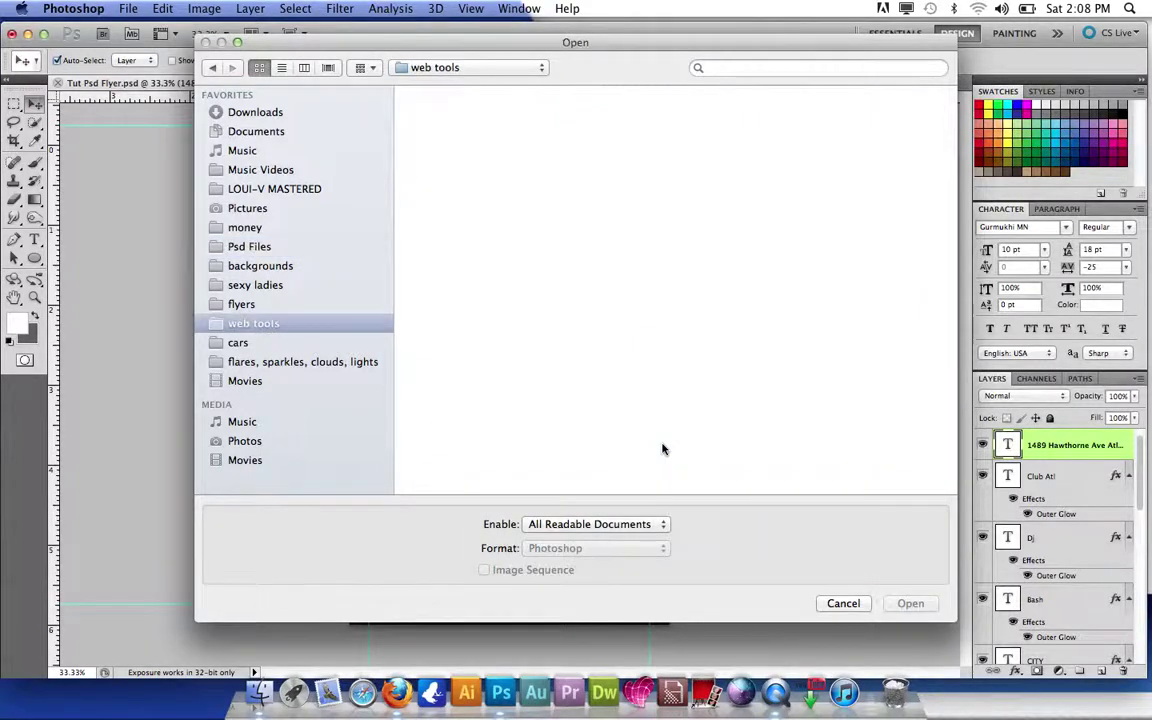
pyautogui.scroll(2, 577, 208)
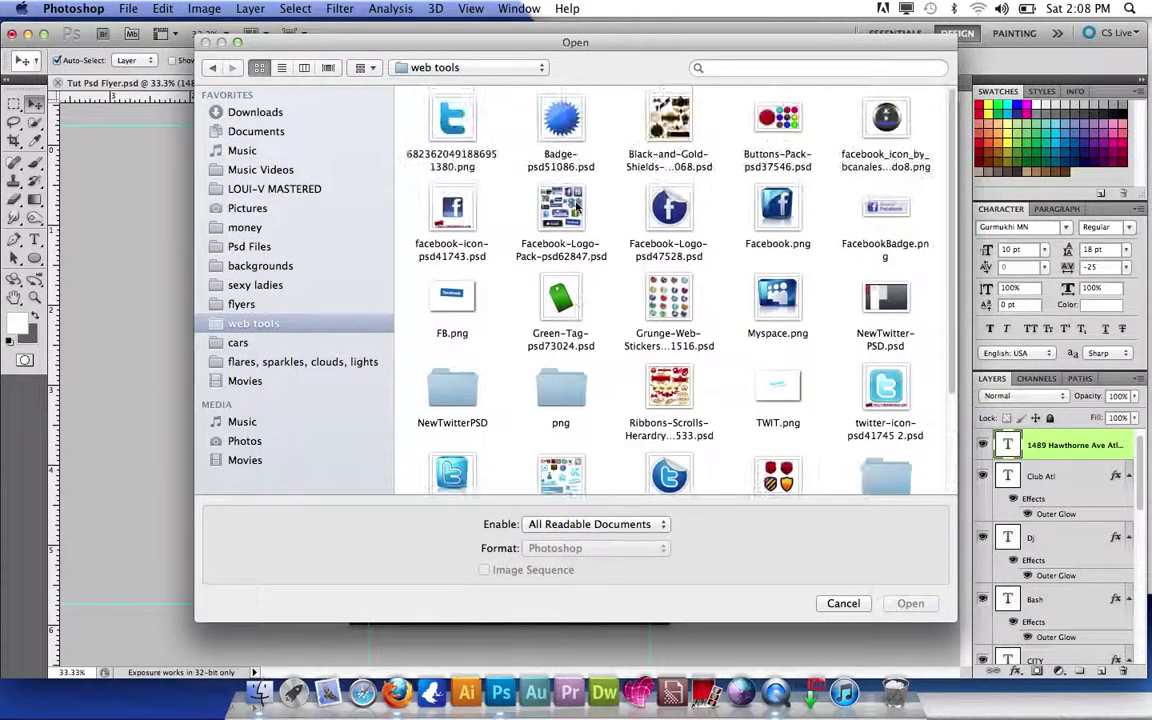
pyautogui.doubleClick(560, 125)
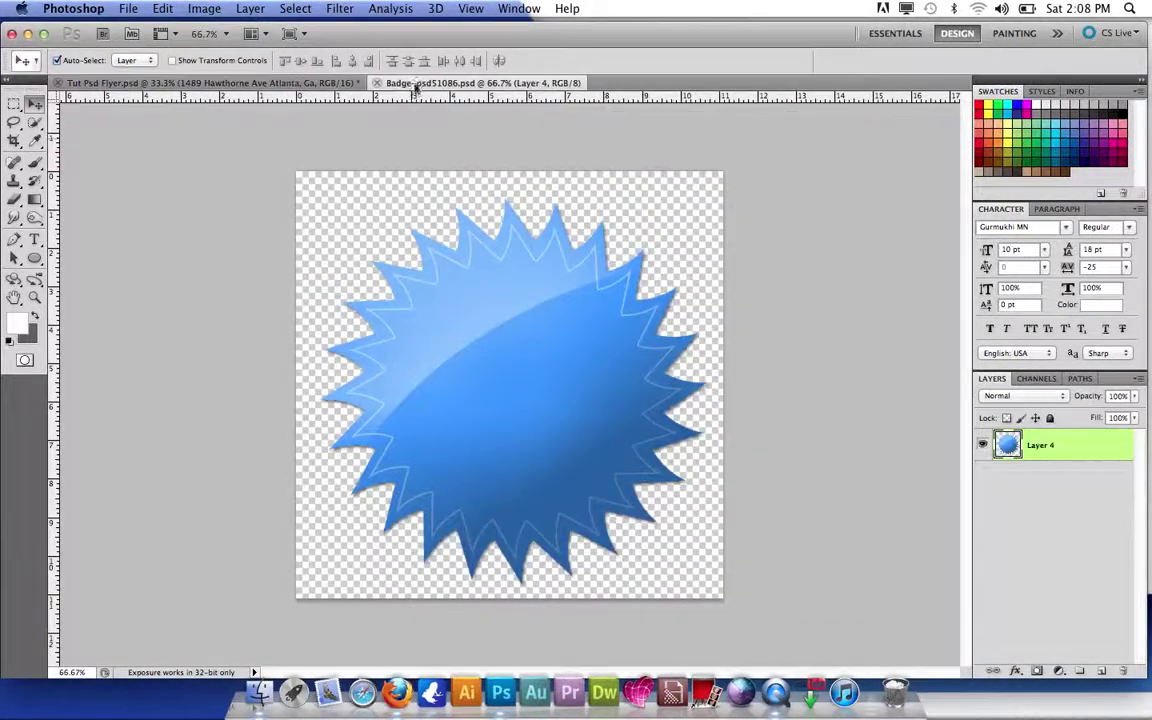
# Bring the blue badge into the flyer, scale it to about 64% and place it just above LADIES
pyautogui.moveTo(483, 83); pyautogui.dragTo(707, 178)
pyautogui.moveTo(580, 330); pyautogui.dragTo(551, 278)
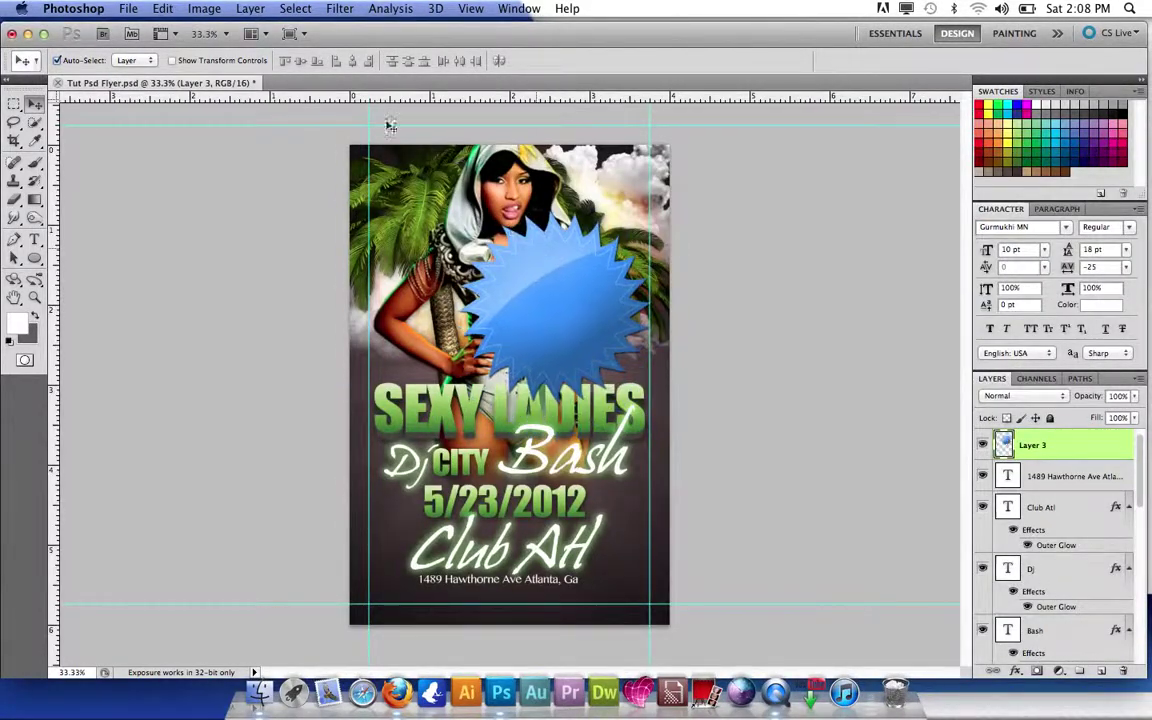
pyautogui.click(173, 61)
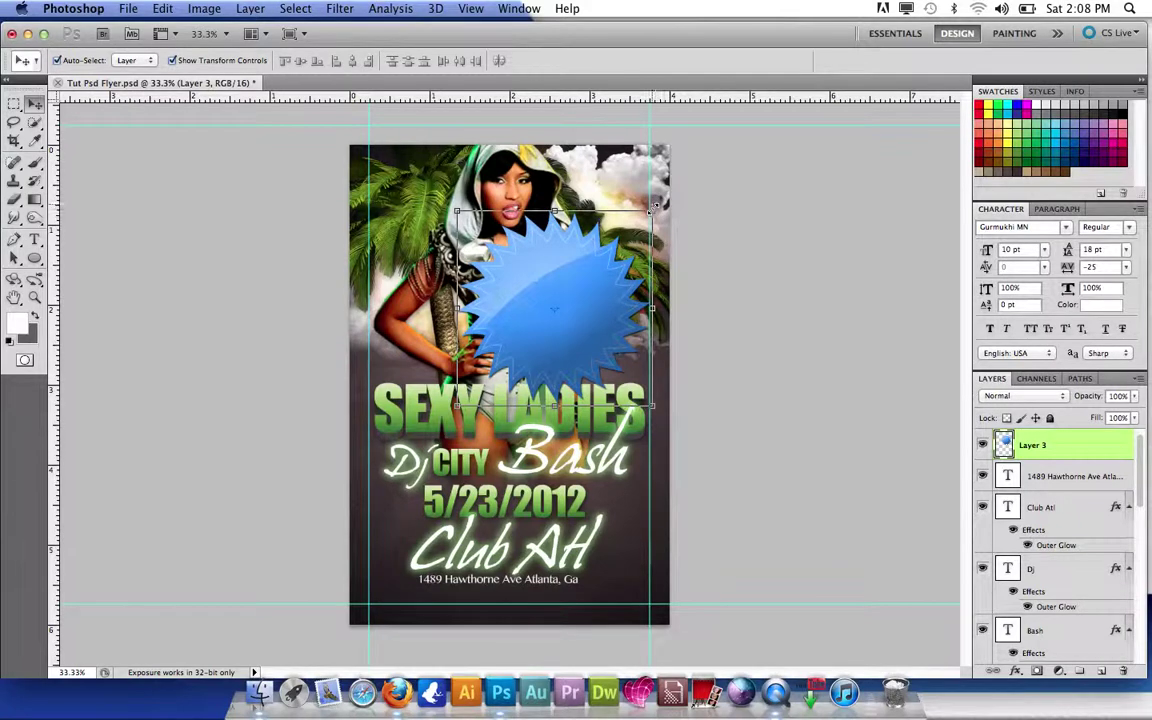
pyautogui.moveTo(654, 207); pyautogui.dragTo(594, 291)
pyautogui.moveTo(535, 330); pyautogui.dragTo(587, 323)
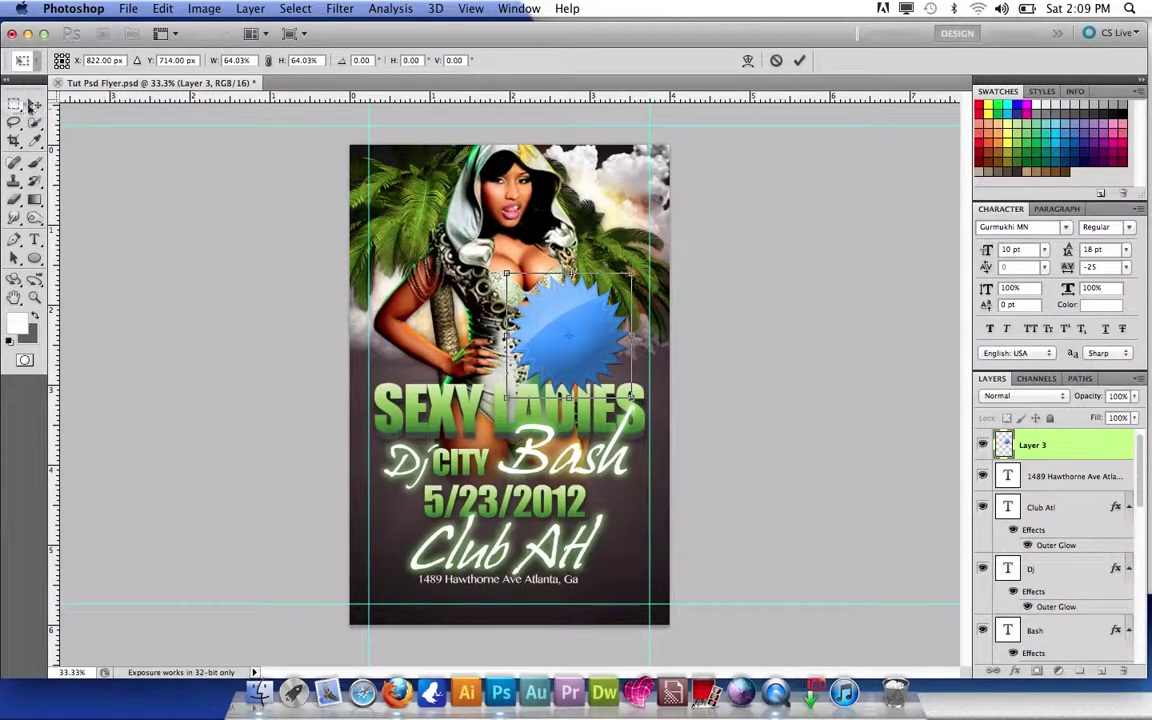
pyautogui.click(33, 104)
pyautogui.press('Return')
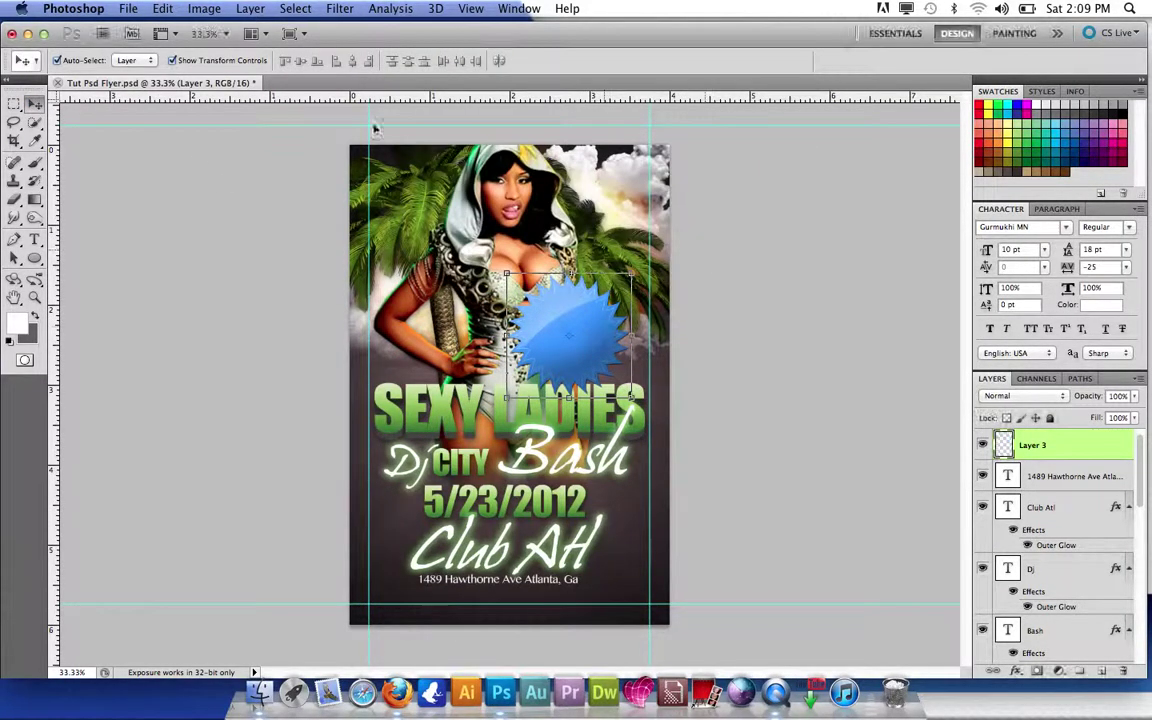
# Turn the badge grey with a Hue/Saturation adjustment of hue -23, saturation -100 and lightness -2
pyautogui.click(192, 9)
pyautogui.moveTo(250, 60)
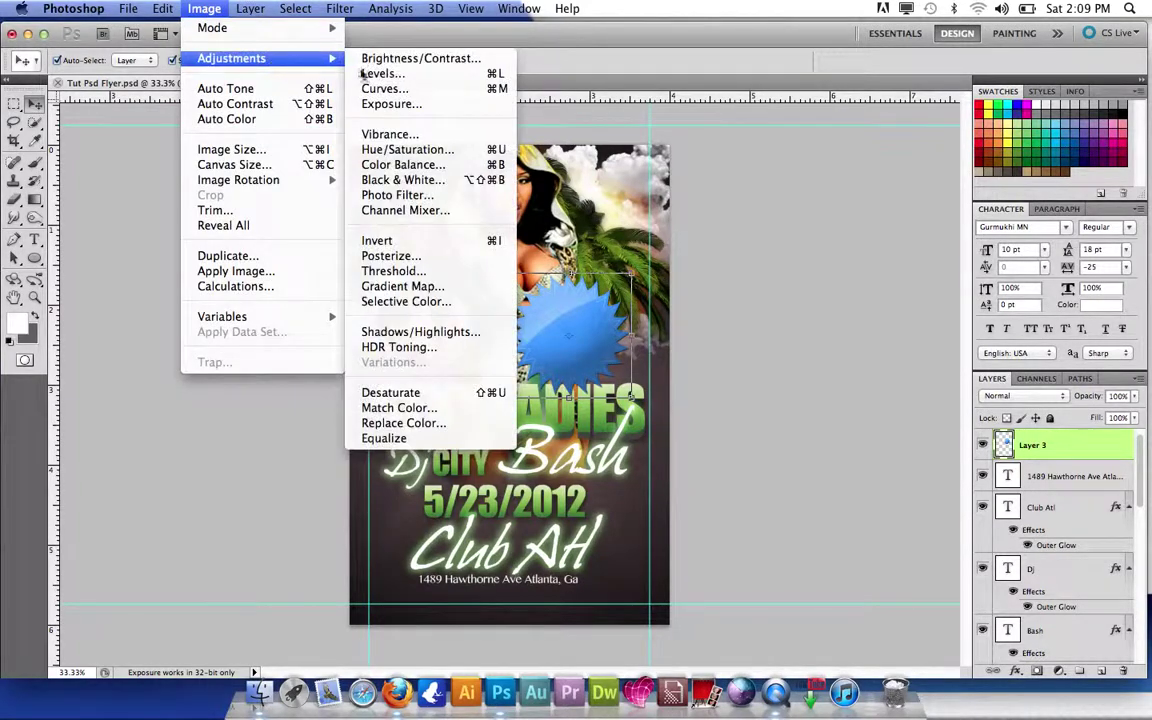
pyautogui.click(365, 148)
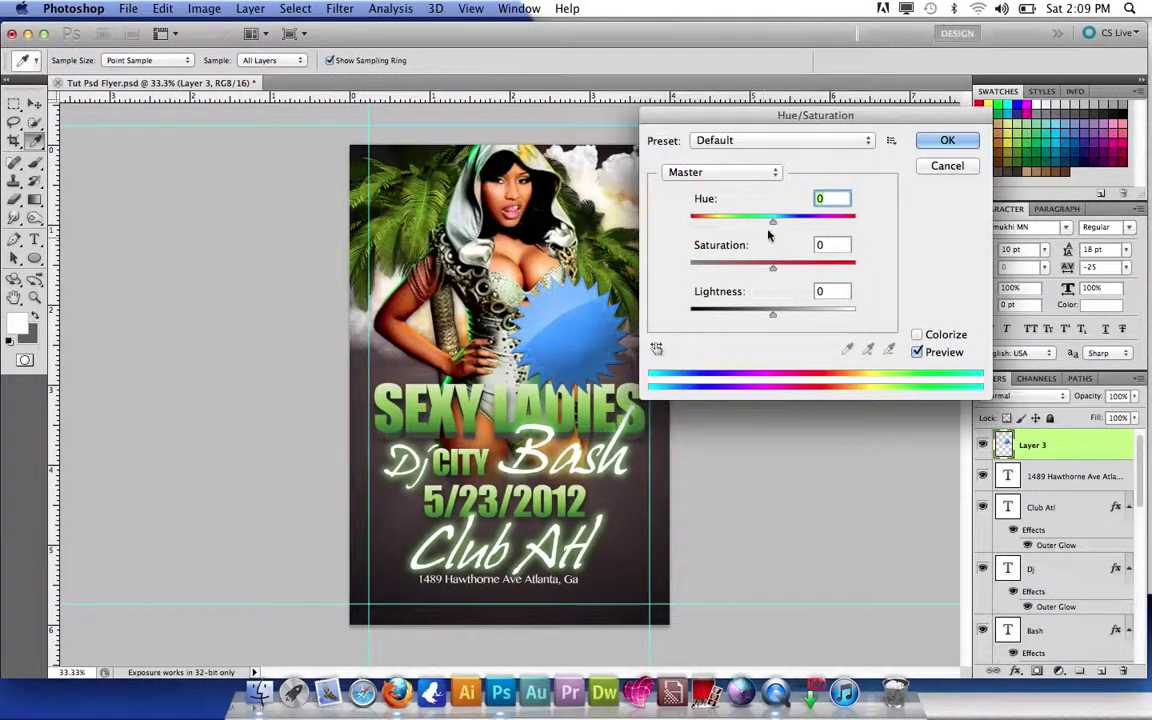
pyautogui.moveTo(772, 221); pyautogui.dragTo(739, 223)
pyautogui.click(690, 266)
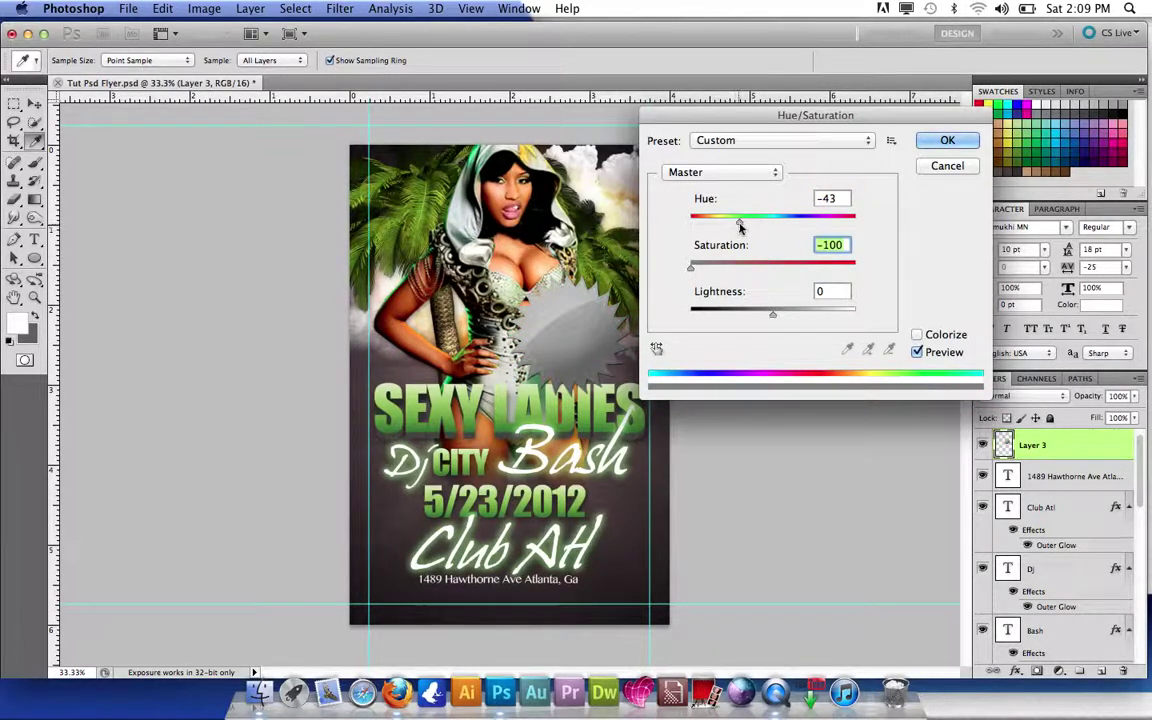
pyautogui.moveTo(740, 226); pyautogui.dragTo(753, 224)
pyautogui.moveTo(773, 316); pyautogui.dragTo(794, 316)
pyautogui.moveTo(702, 268); pyautogui.dragTo(690, 268)
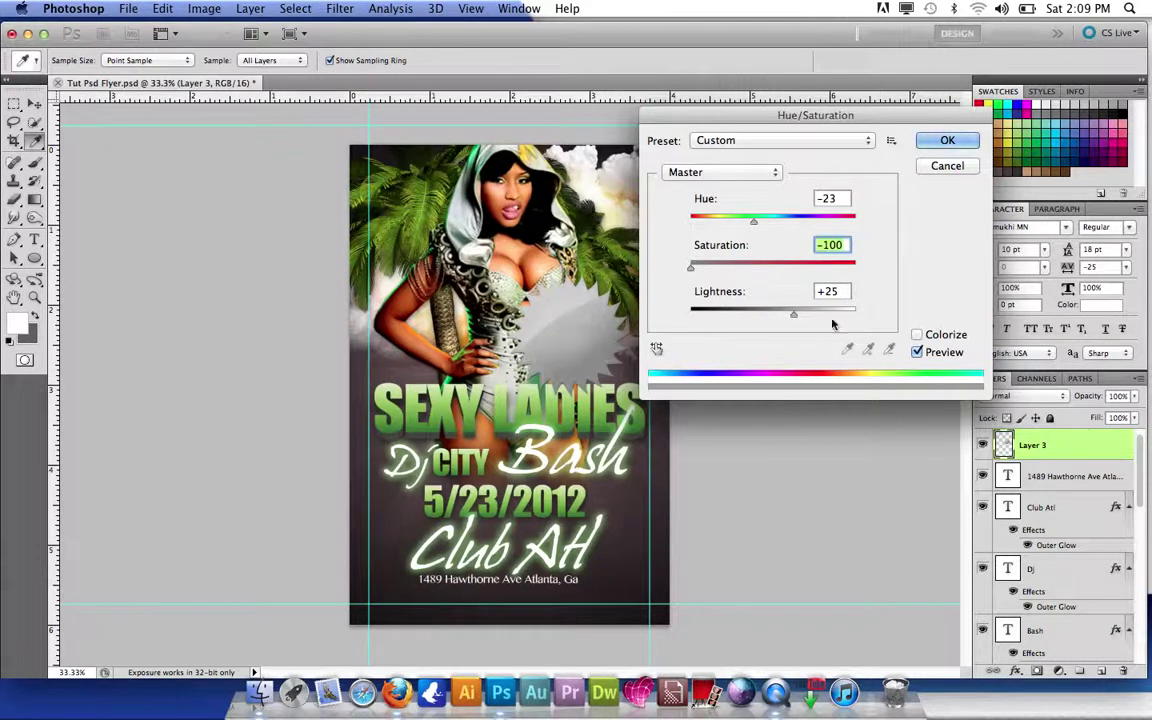
pyautogui.moveTo(794, 316); pyautogui.dragTo(771, 320)
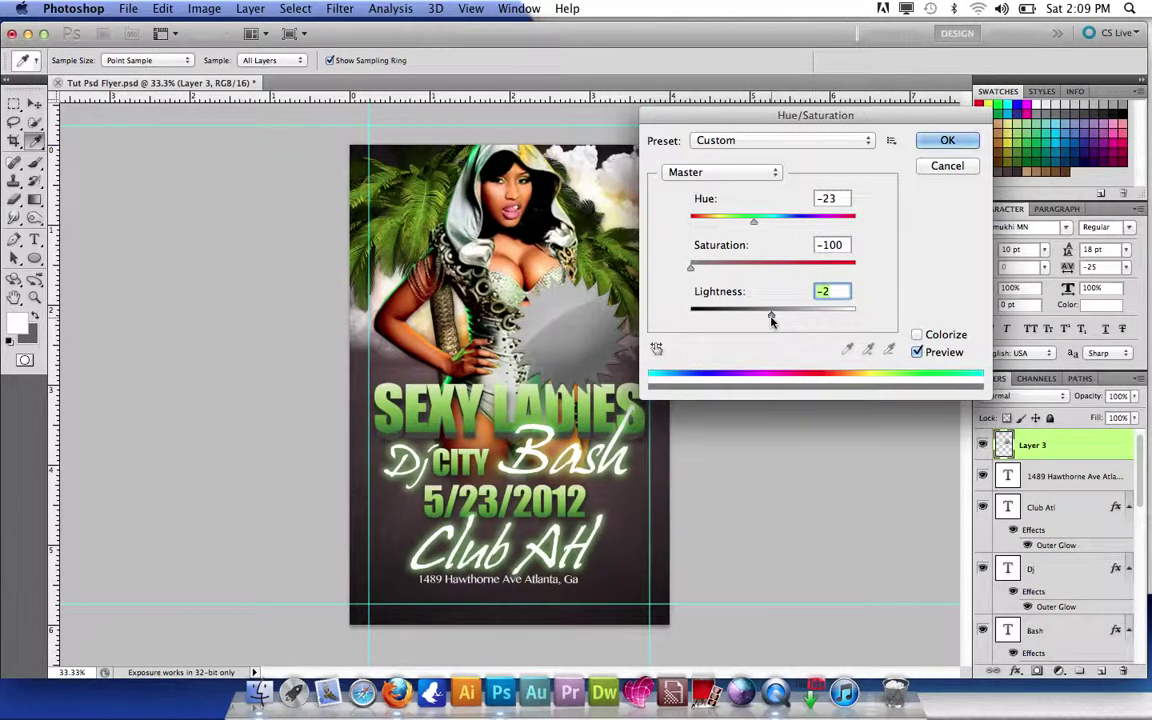
pyautogui.click(946, 140)
pyautogui.press('v')
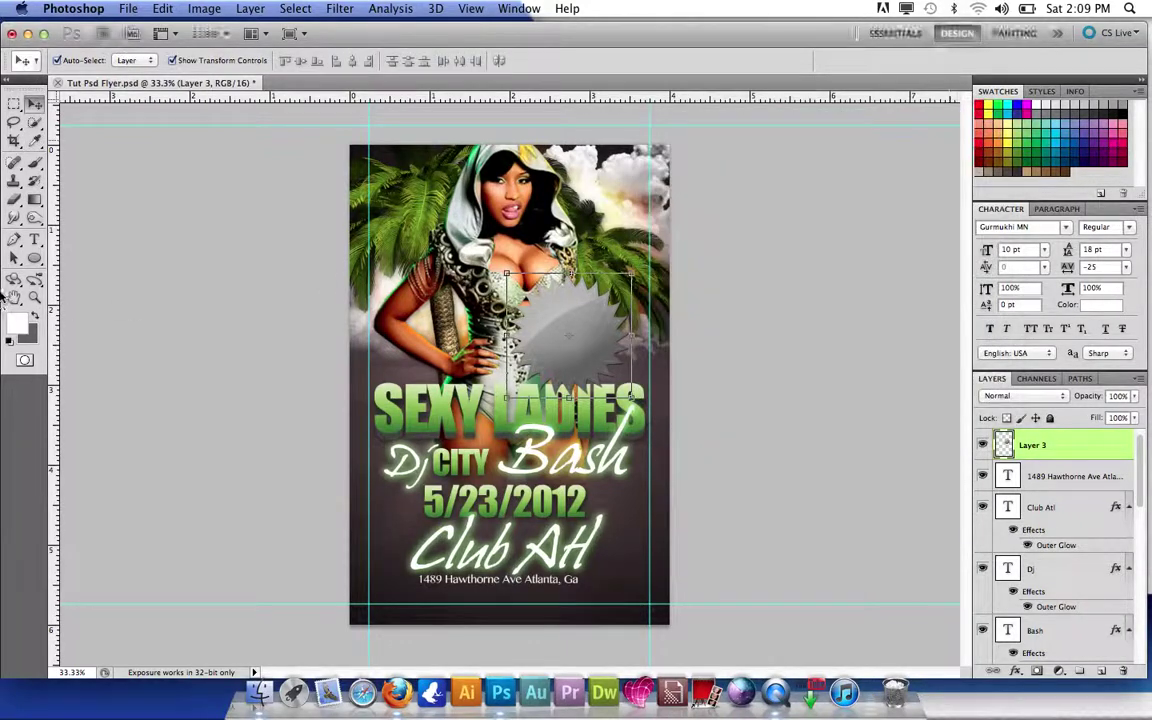
# Add the text FREE DRINKS on two lines over the grey badge
pyautogui.click(34, 240)
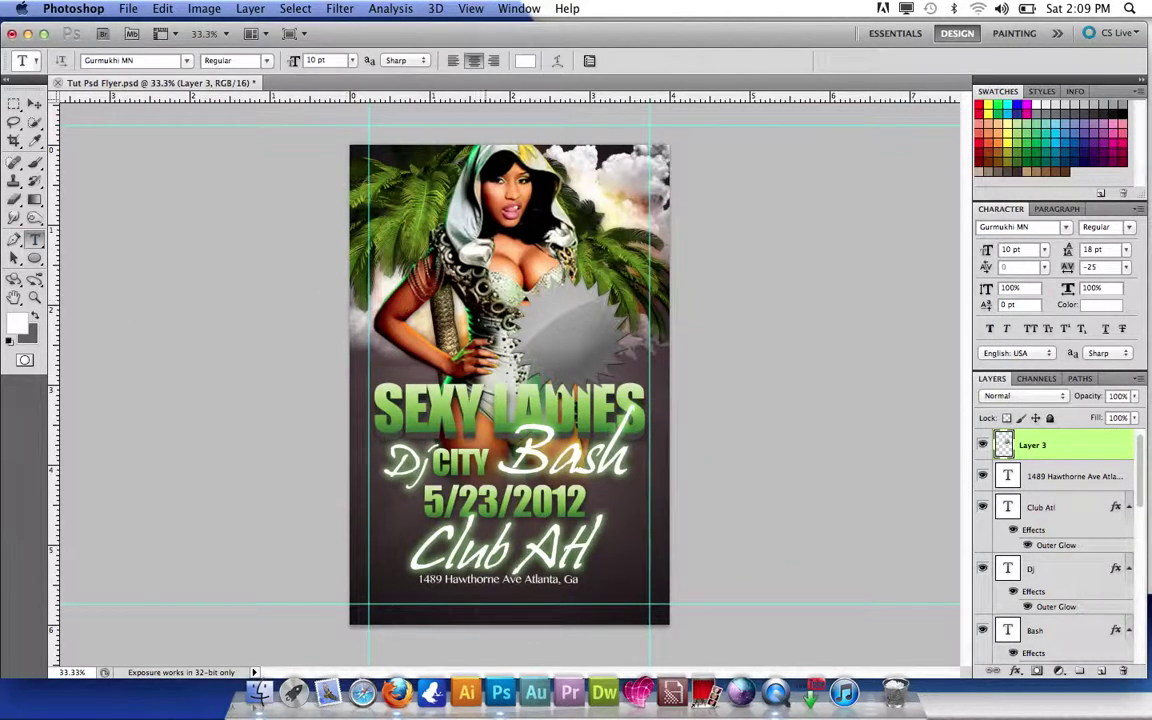
pyautogui.click(553, 323)
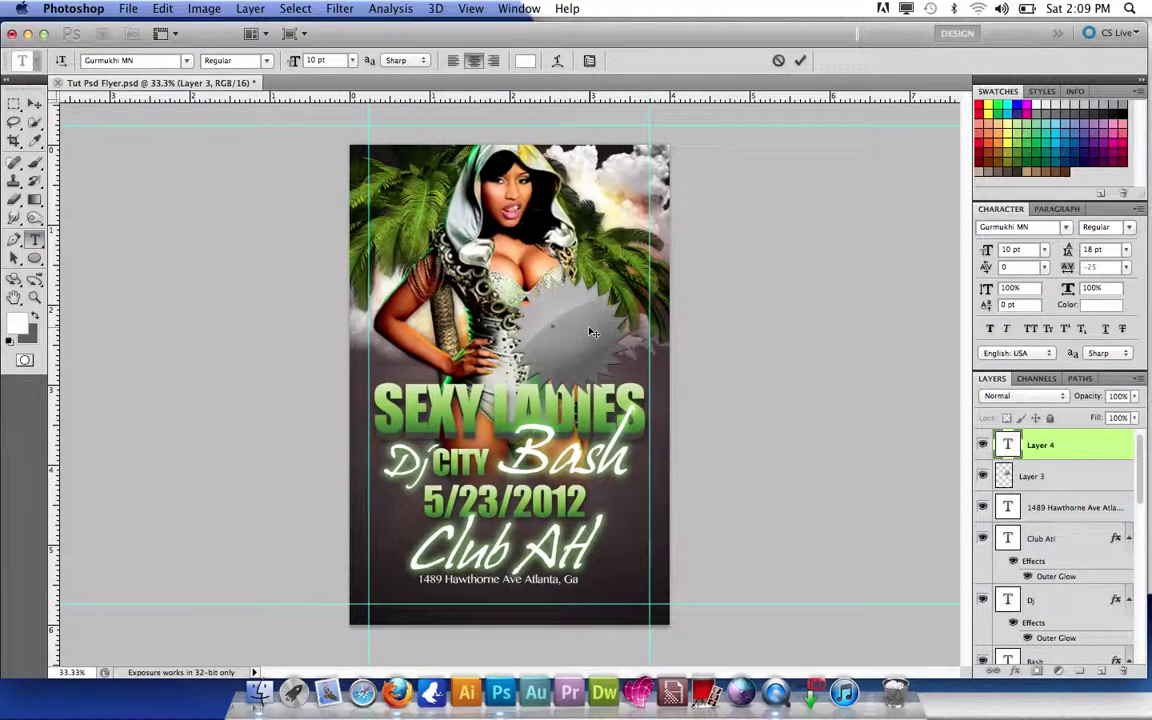
pyautogui.write('Free')
pyautogui.write('FREE')
pyautogui.click(34, 103)
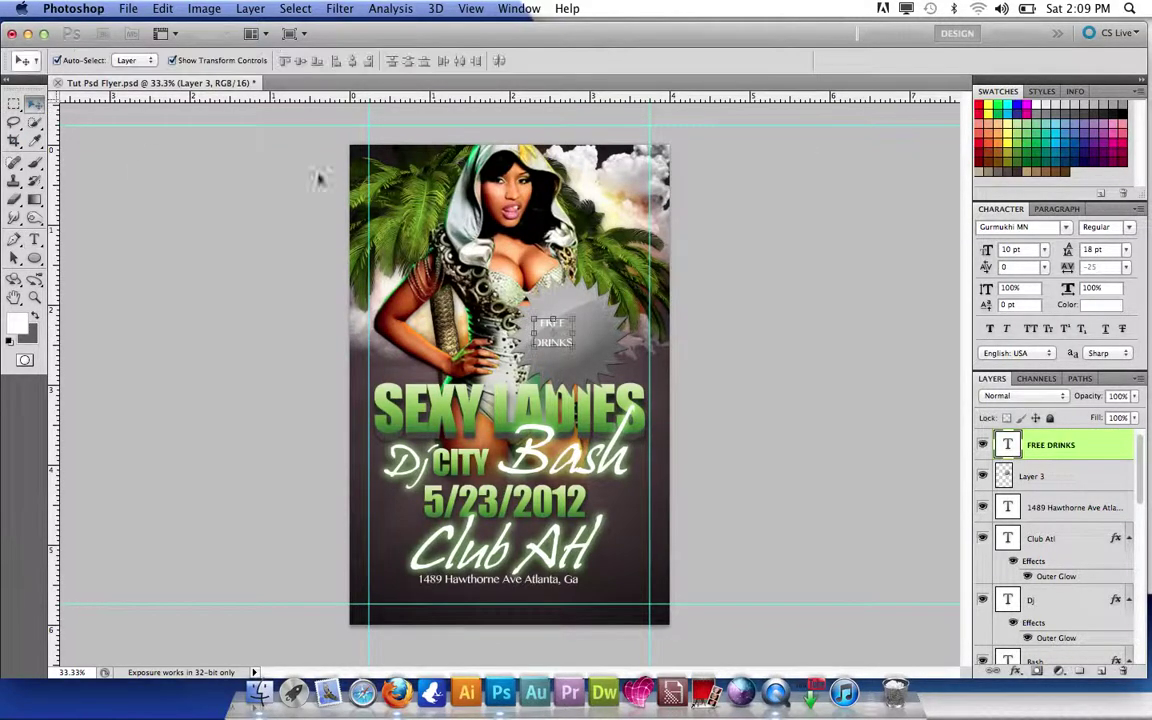
# Change the font of the FREE DRINKS text to Impact
pyautogui.click(1065, 227)
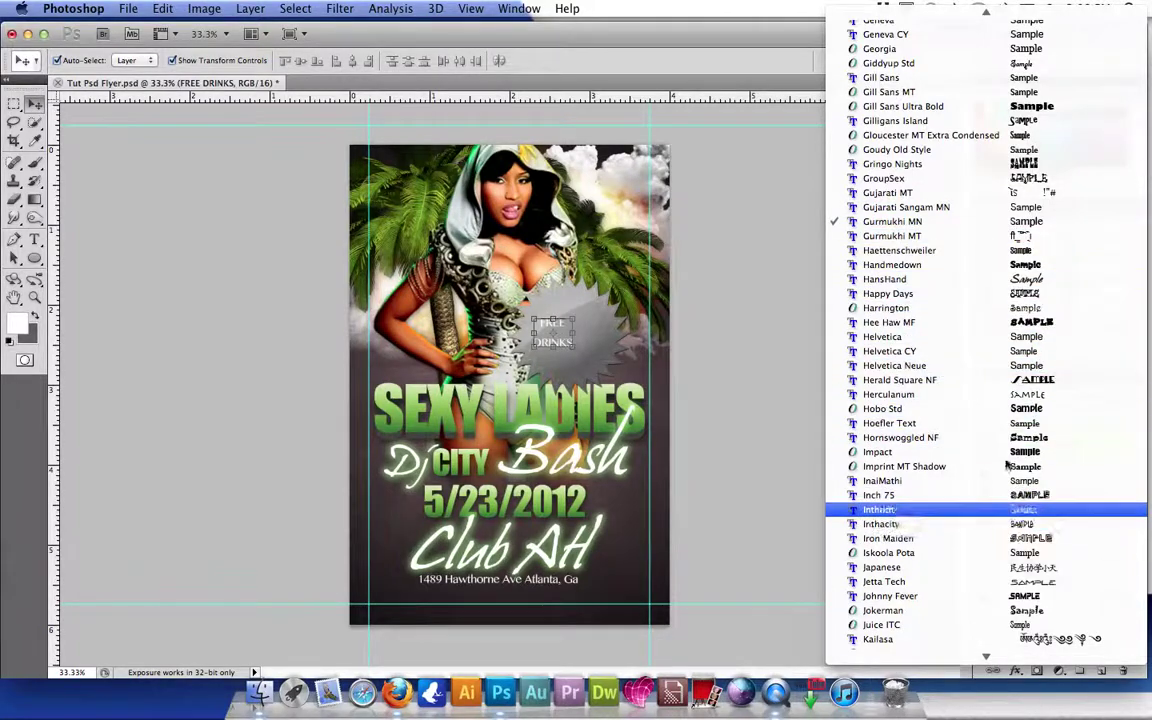
pyautogui.scroll(9, 970, 120)
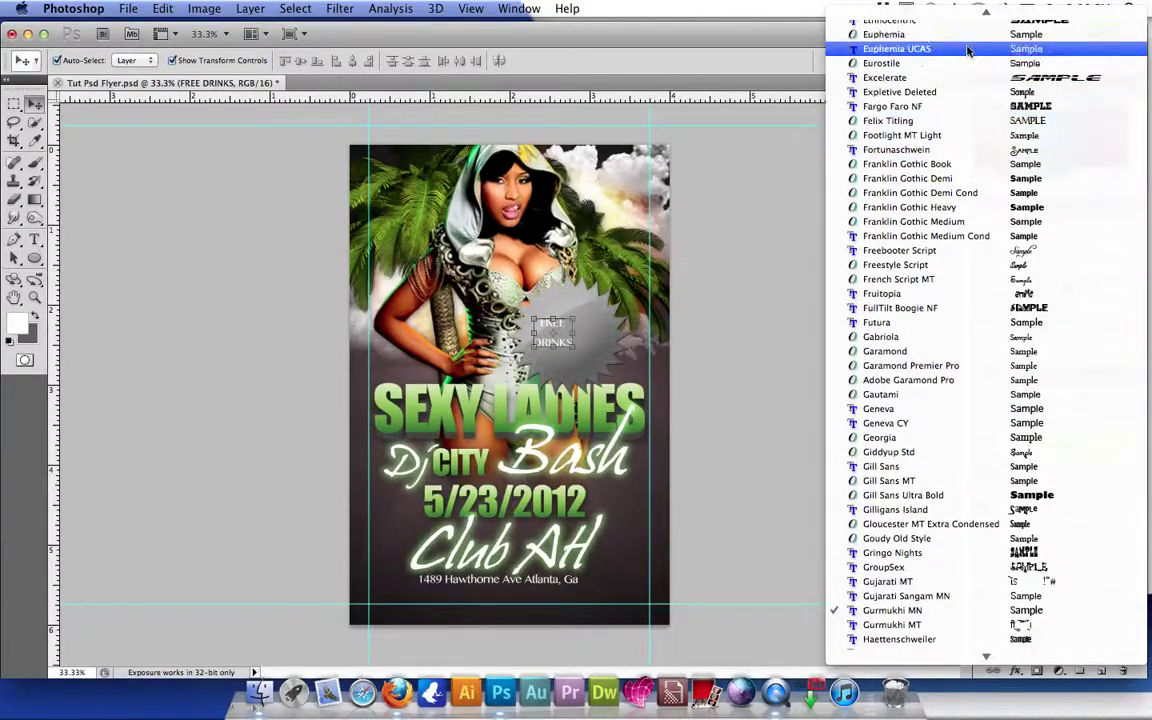
pyautogui.scroll(5, 972, 30)
pyautogui.scroll(-10, 968, 625)
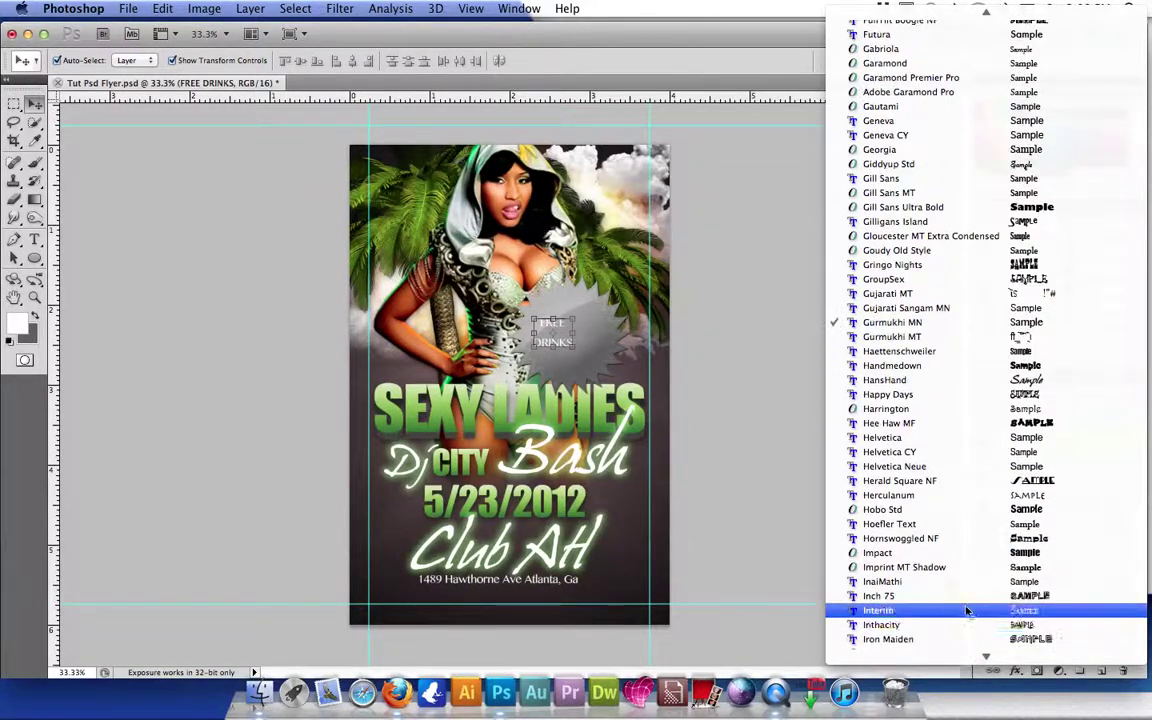
pyautogui.scroll(-9, 968, 625)
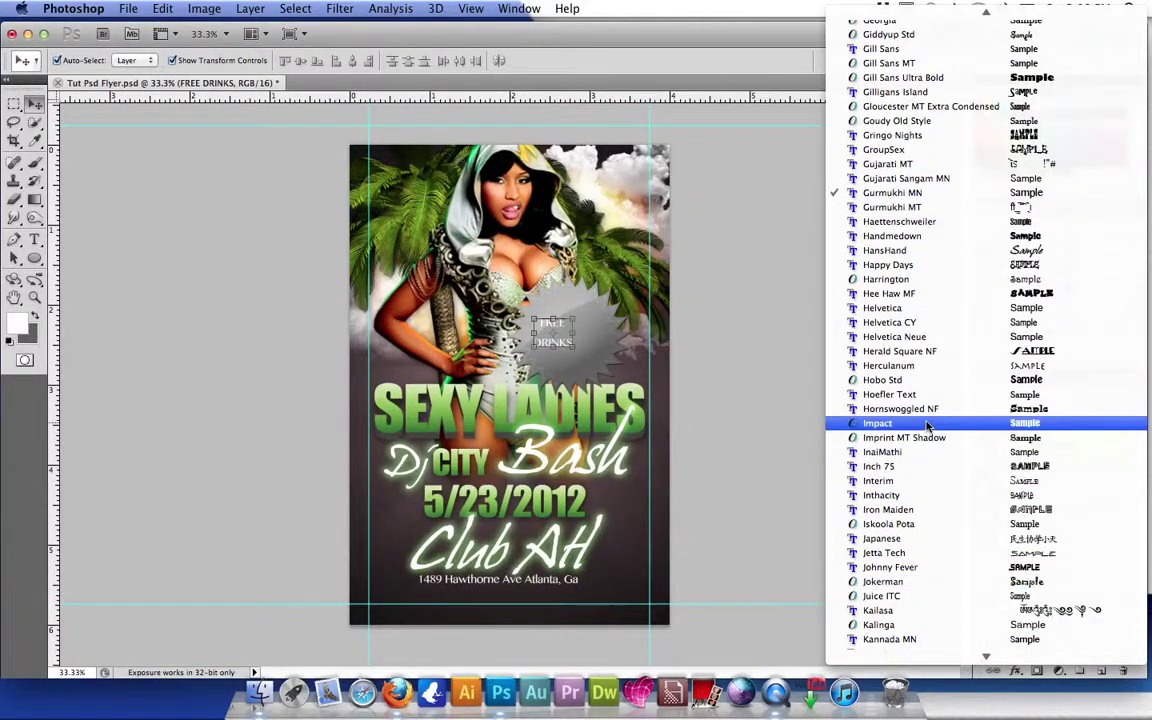
pyautogui.click(928, 423)
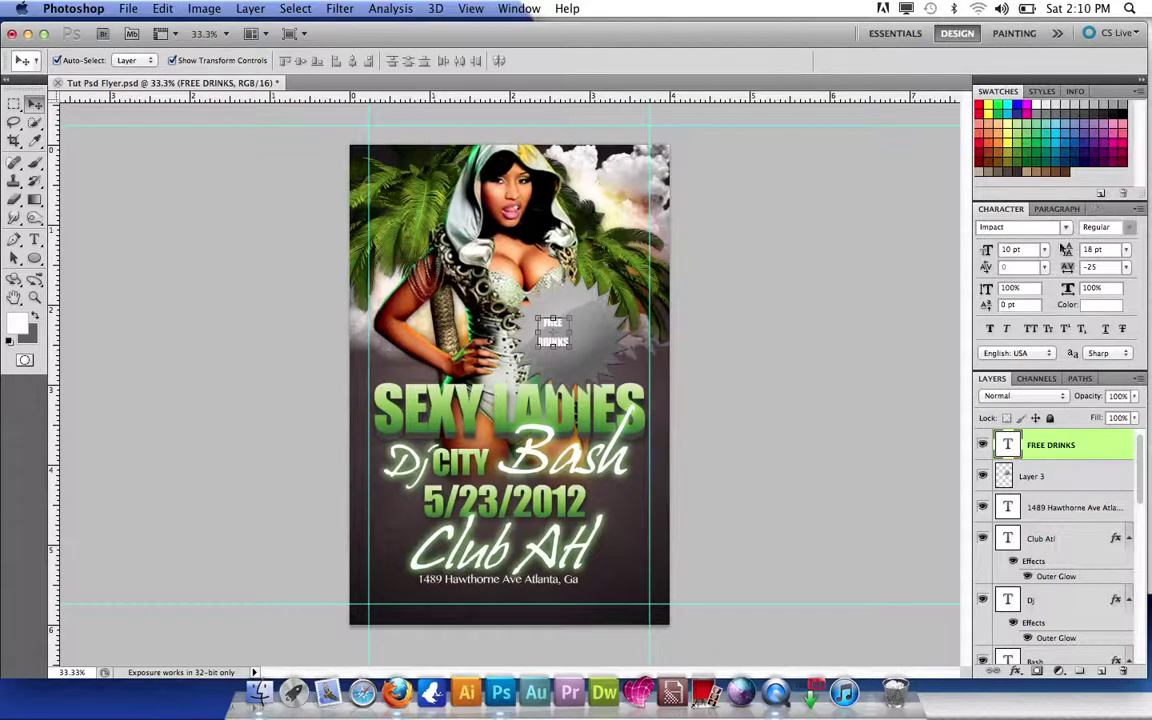
# Try FREE DRINKS with 10 pt leading and an 18 pt font size, with the transform controls hidden
pyautogui.click(1126, 249)
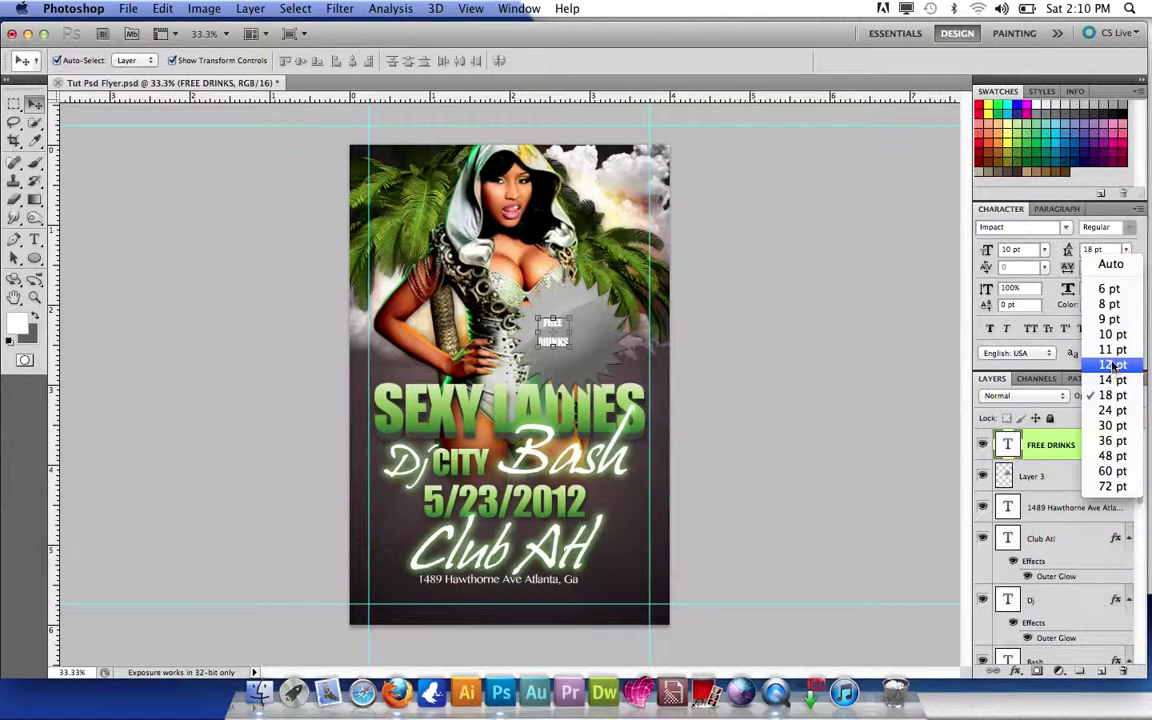
pyautogui.click(1113, 334)
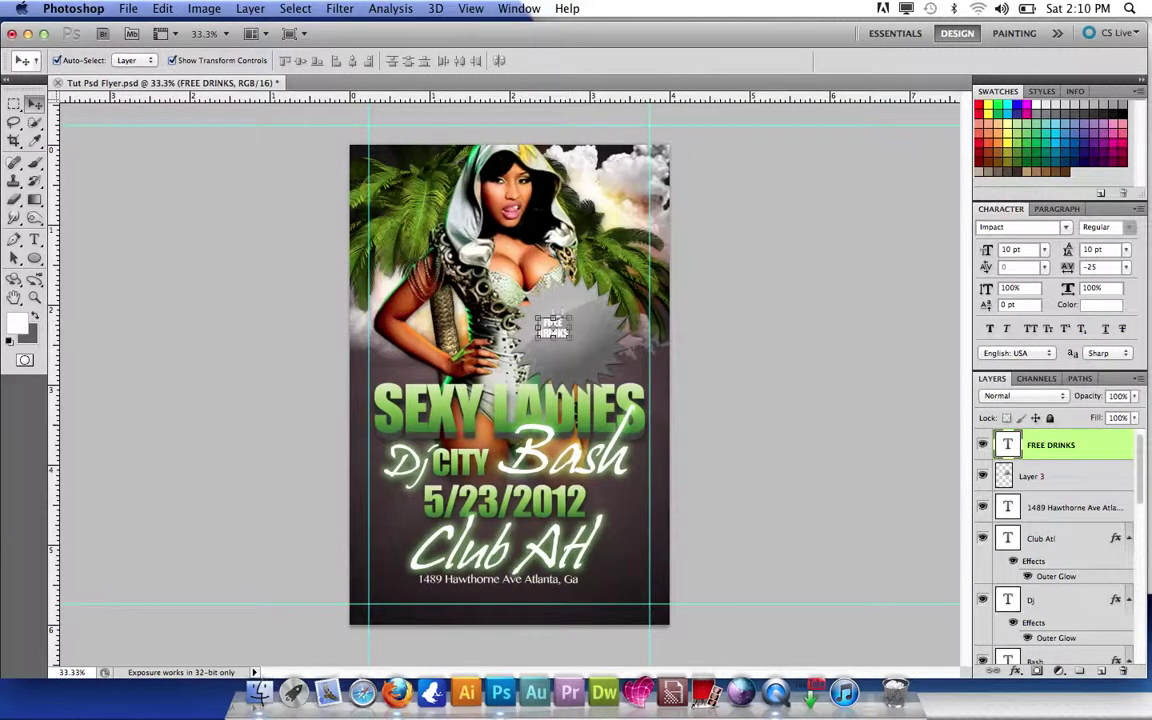
pyautogui.click(172, 60)
pyautogui.click(1045, 251)
pyautogui.click(1025, 393)
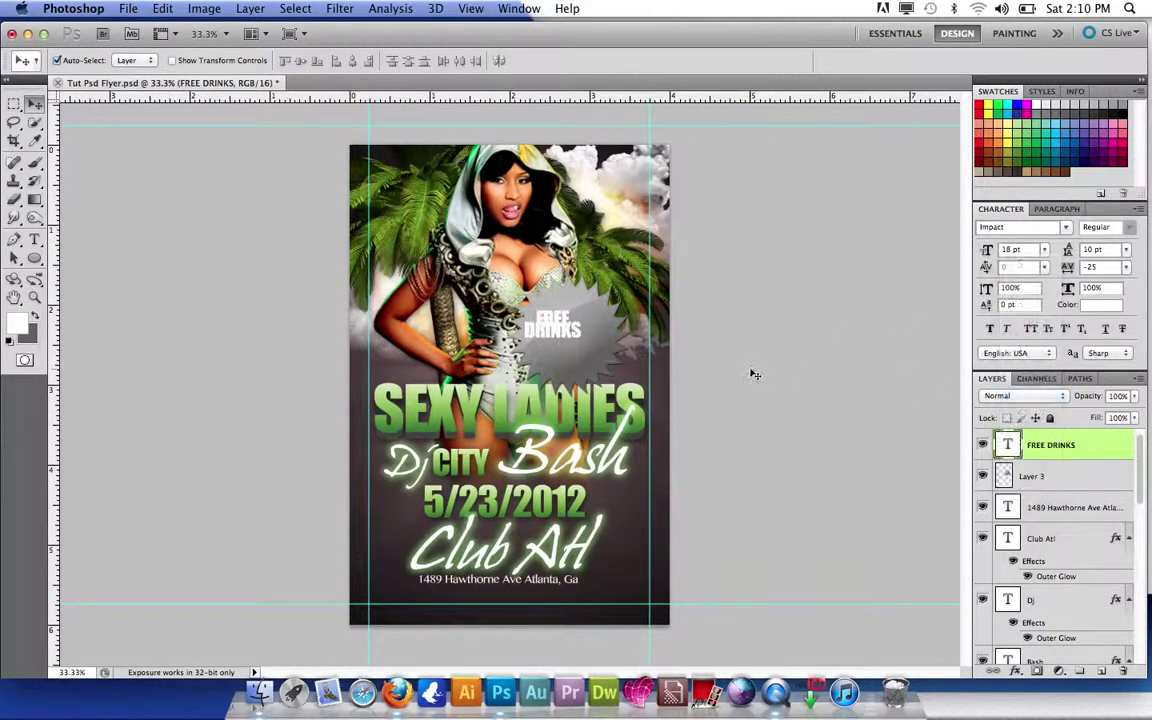
# Set the FREE DRINKS font size and leading to 24 pt and centre the text on the badge
pyautogui.click(1045, 250)
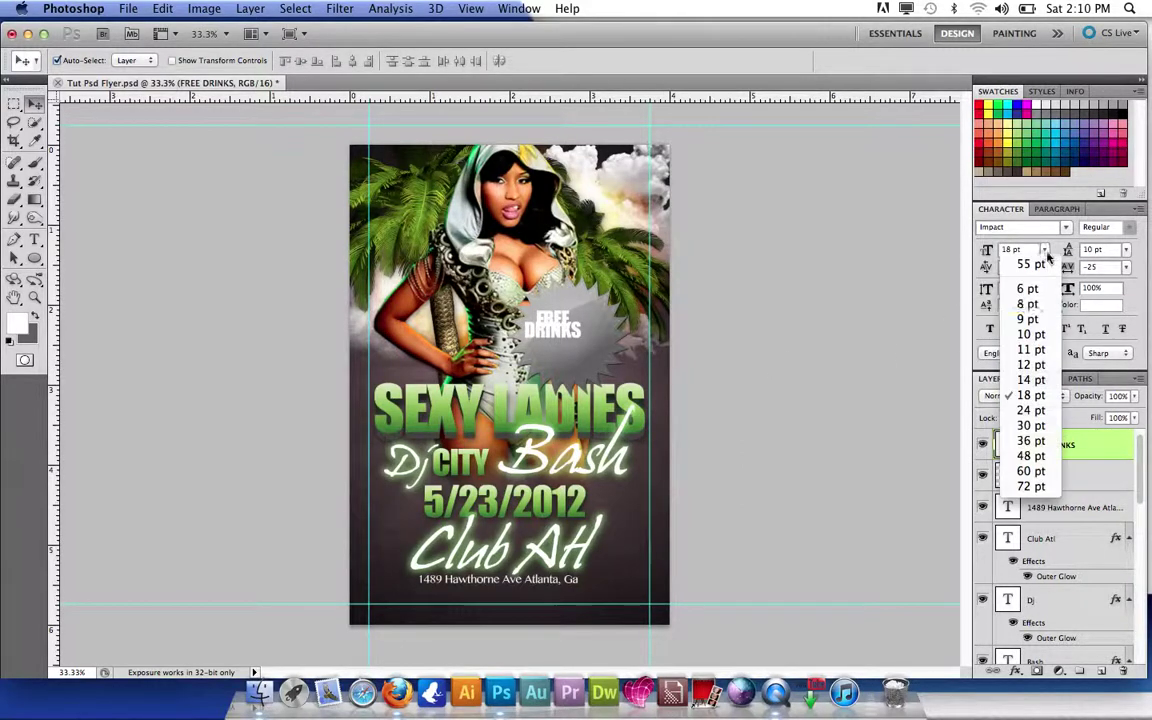
pyautogui.click(1026, 408)
pyautogui.moveTo(583, 339)
pyautogui.mouseDown()
pyautogui.moveTo(535, 311)
pyautogui.moveTo(588, 346)
pyautogui.moveTo(575, 343)
pyautogui.mouseUp()
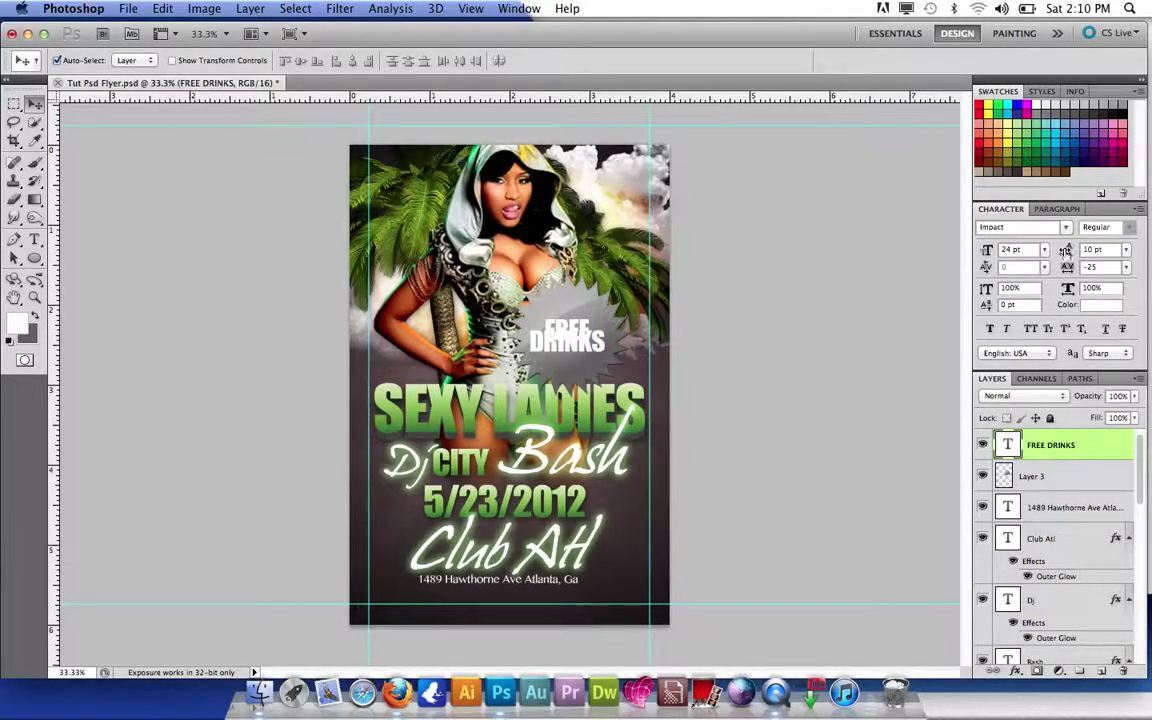
pyautogui.click(1126, 251)
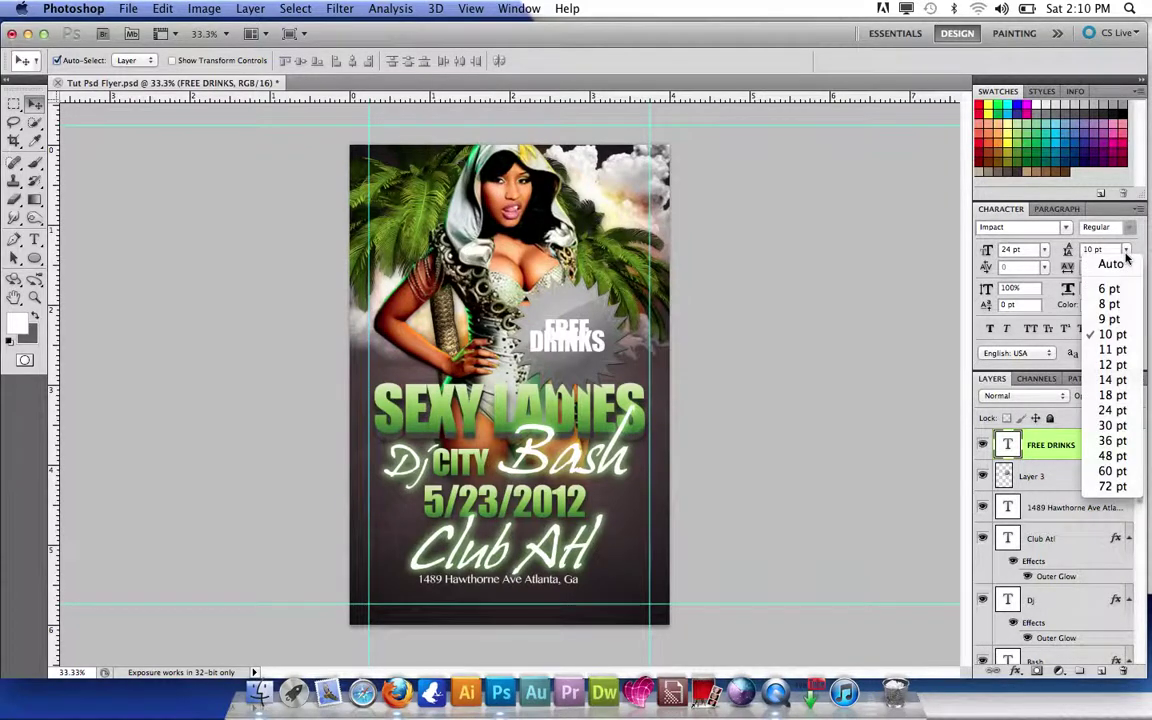
pyautogui.click(1110, 410)
pyautogui.moveTo(581, 331); pyautogui.dragTo(580, 320)
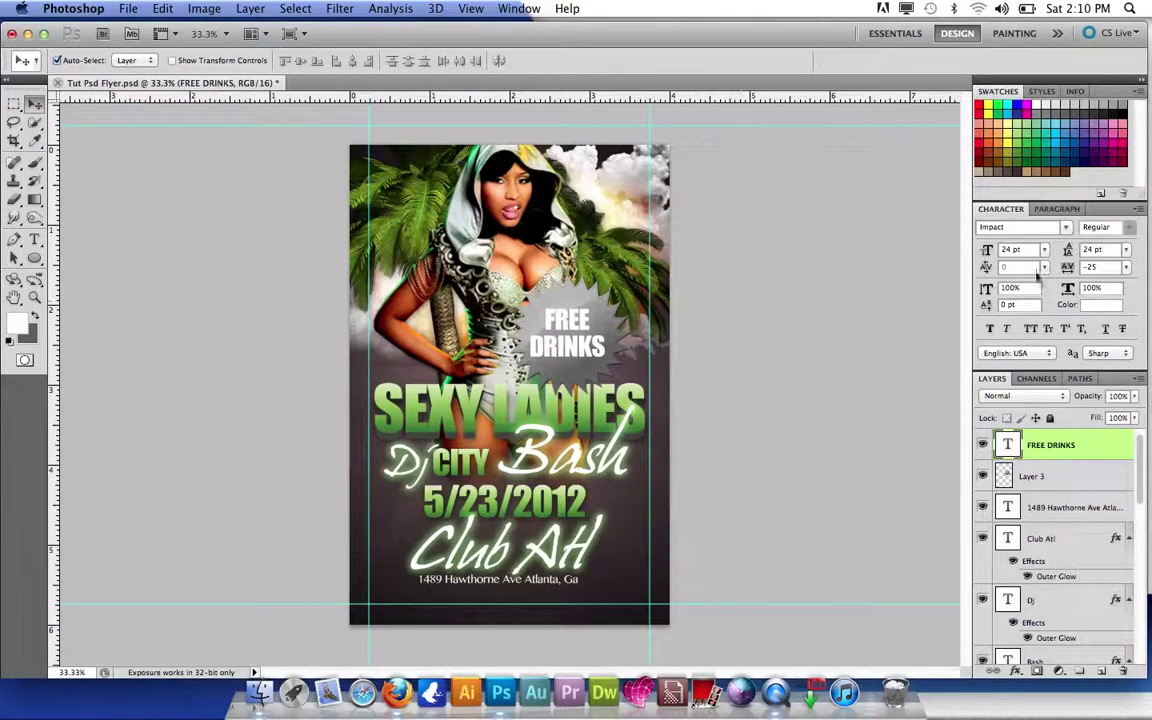
# Tighten the leading of FREE DRINKS to 22 pt
pyautogui.click(1095, 249)
pyautogui.write('22')
pyautogui.press('Return')
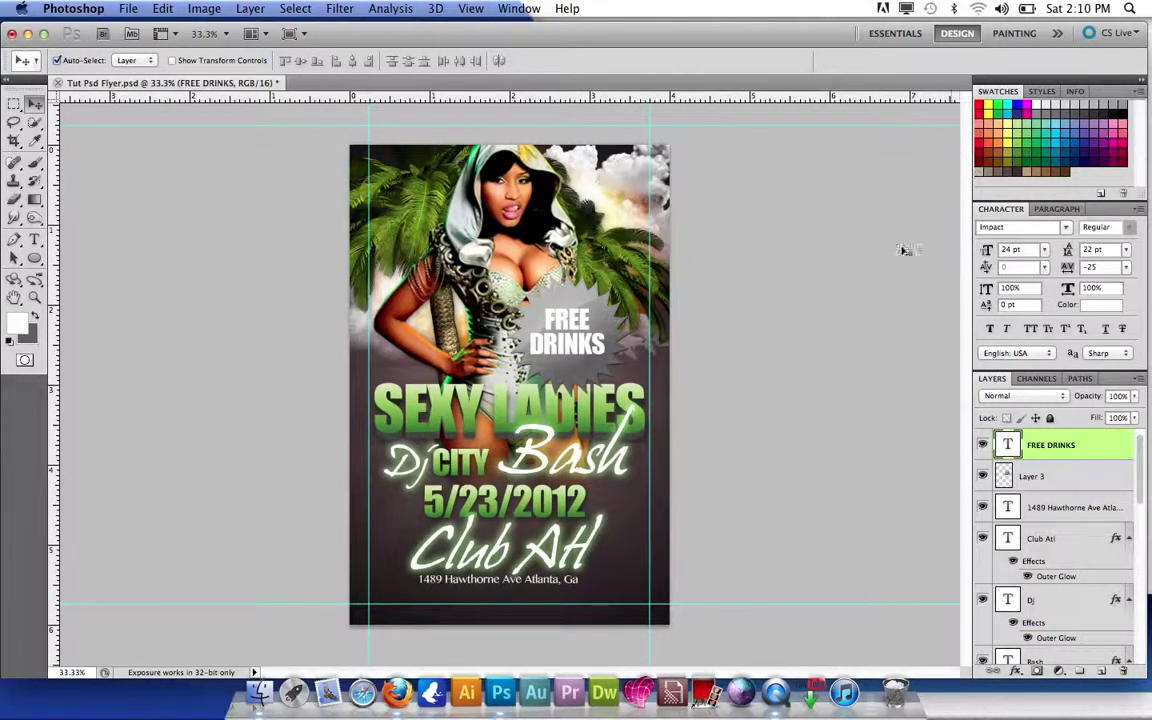
# Rotate FREE DRINKS about 17° clockwise, recentre it on the badge and hide the transform controls
pyautogui.click(172, 60)
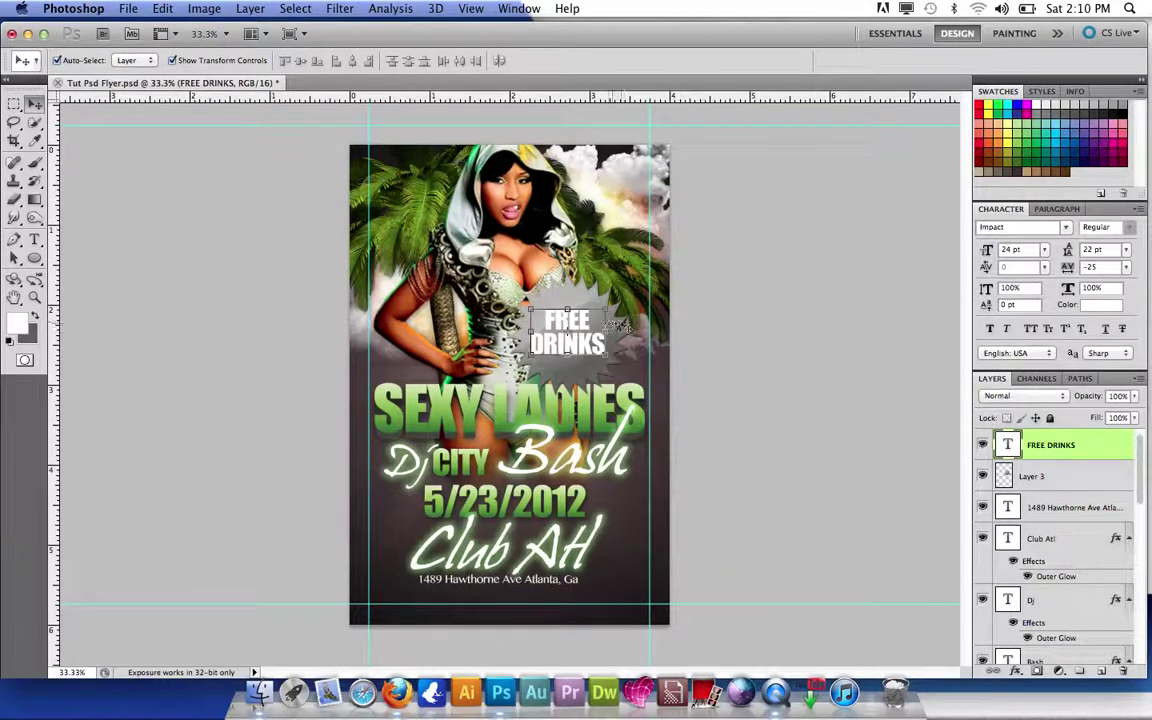
pyautogui.moveTo(612, 322); pyautogui.dragTo(604, 300)
pyautogui.moveTo(566, 337); pyautogui.dragTo(574, 330)
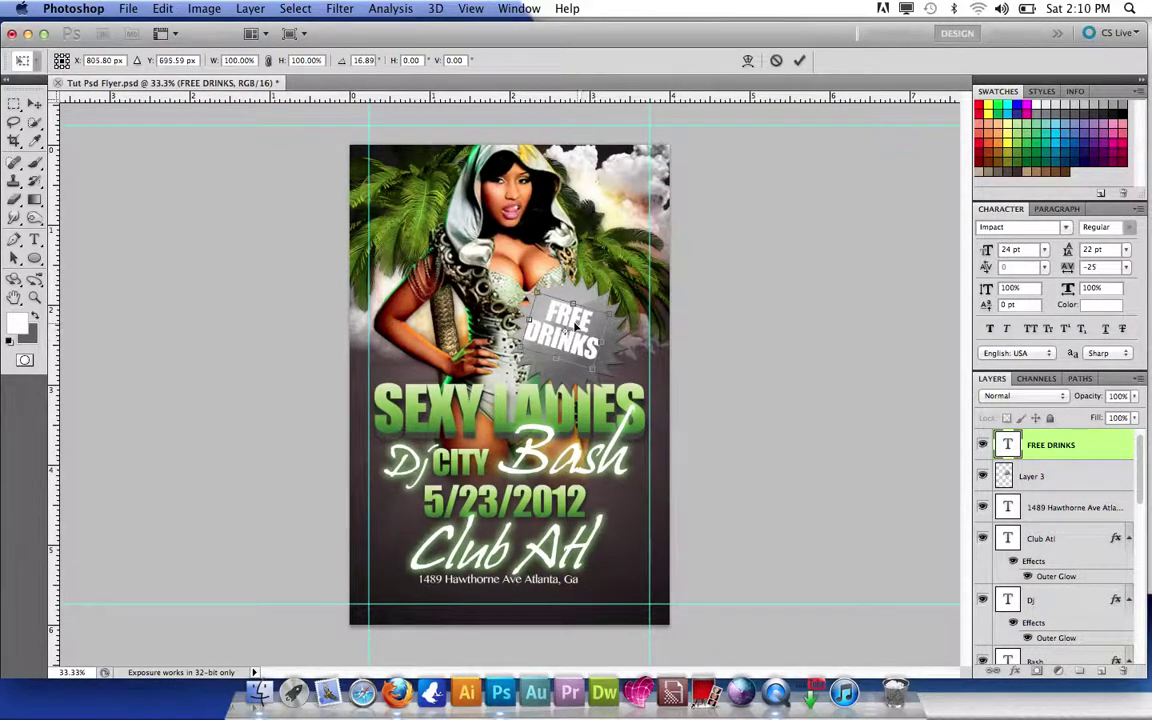
pyautogui.click(32, 101)
pyautogui.press('Return')
pyautogui.click(172, 60)
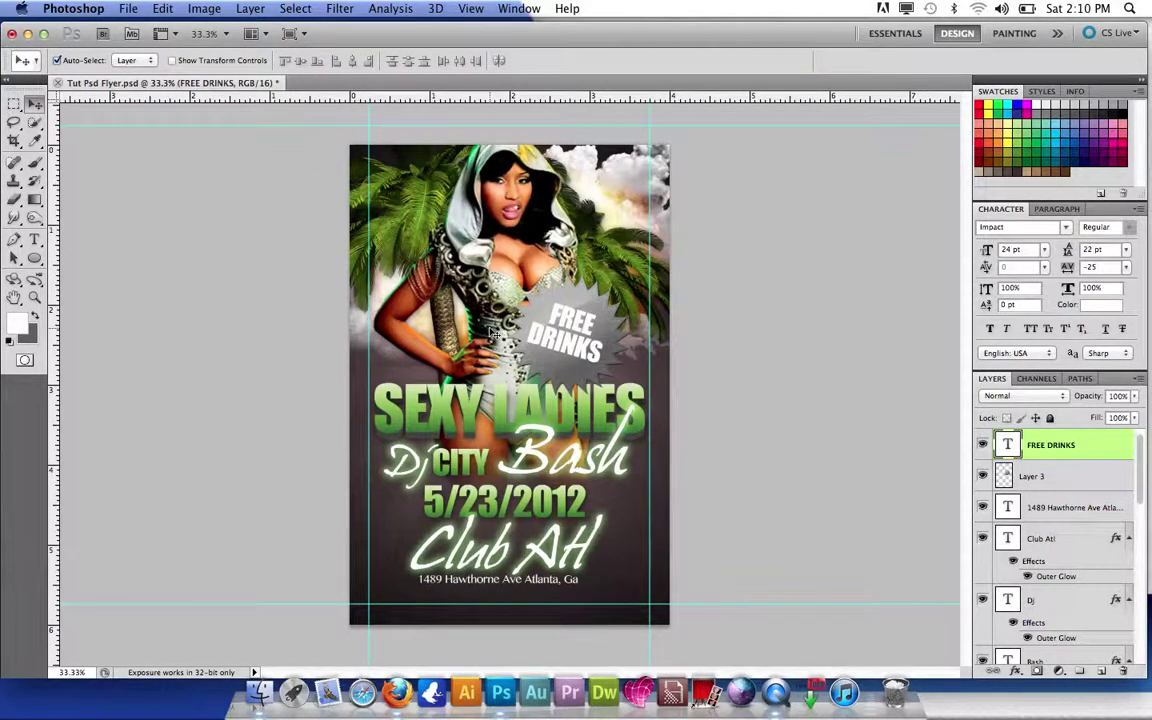
# Recolour the word FREE on the badge to the yellow swatch, leaving DRINKS white
pyautogui.click(34, 240)
pyautogui.moveTo(590, 318); pyautogui.dragTo(530, 346)
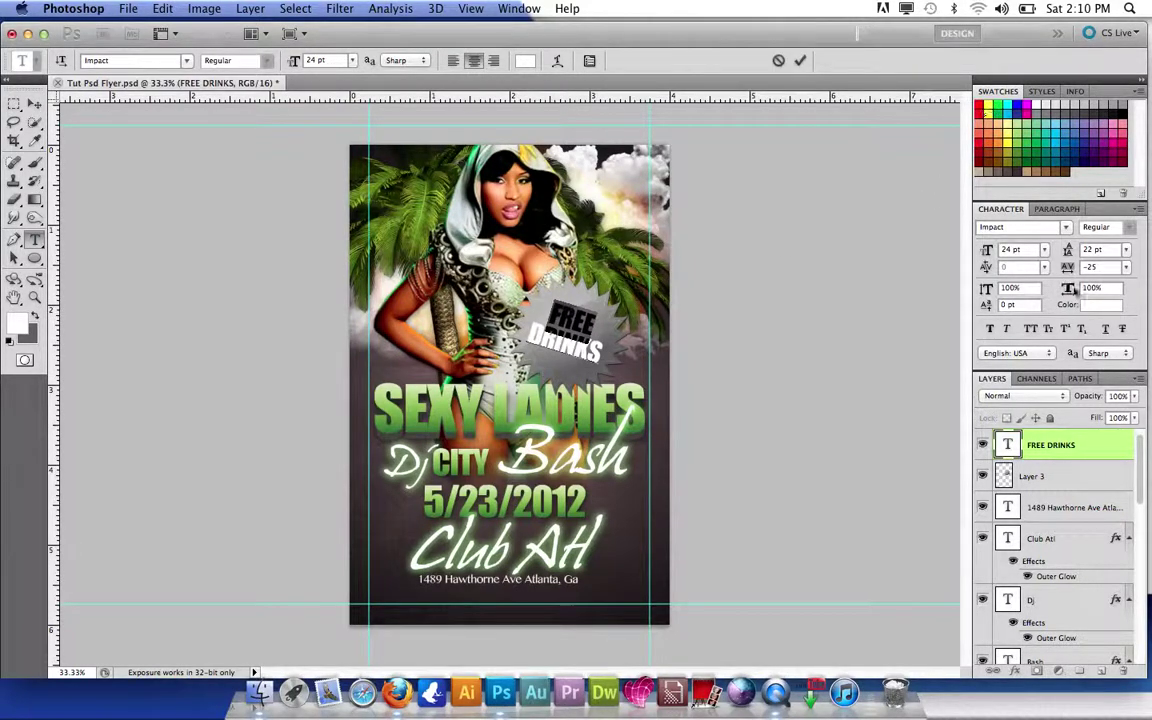
pyautogui.click(1100, 304)
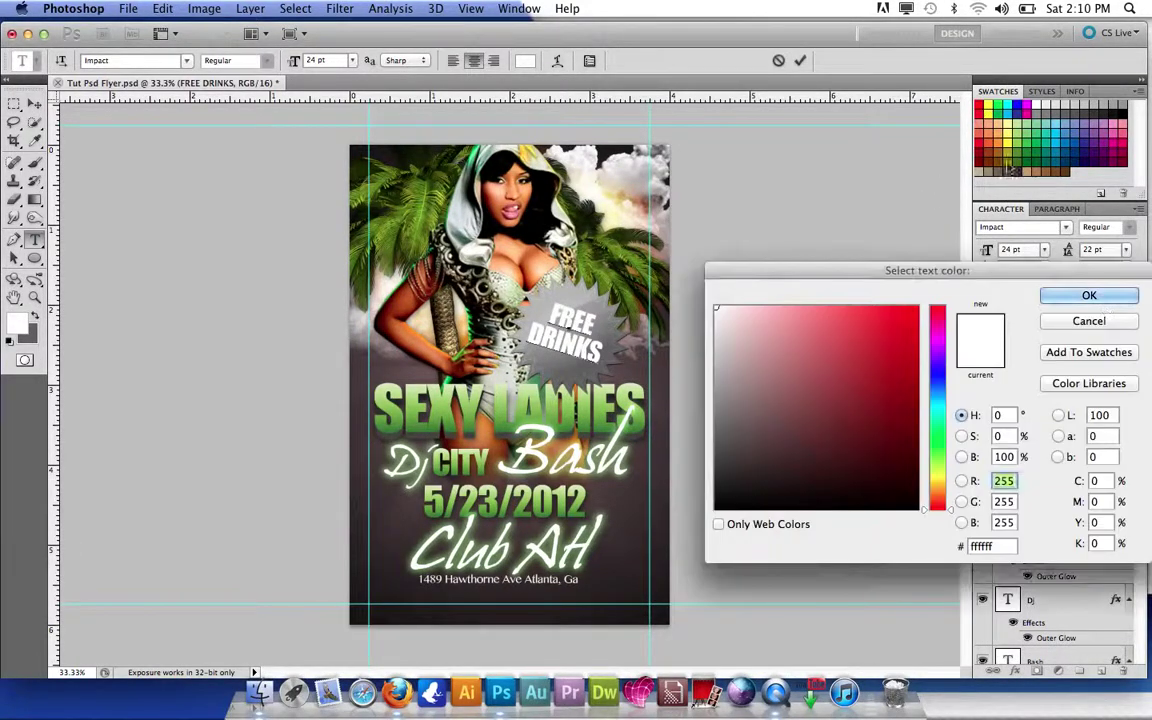
pyautogui.click(988, 105)
pyautogui.click(1085, 297)
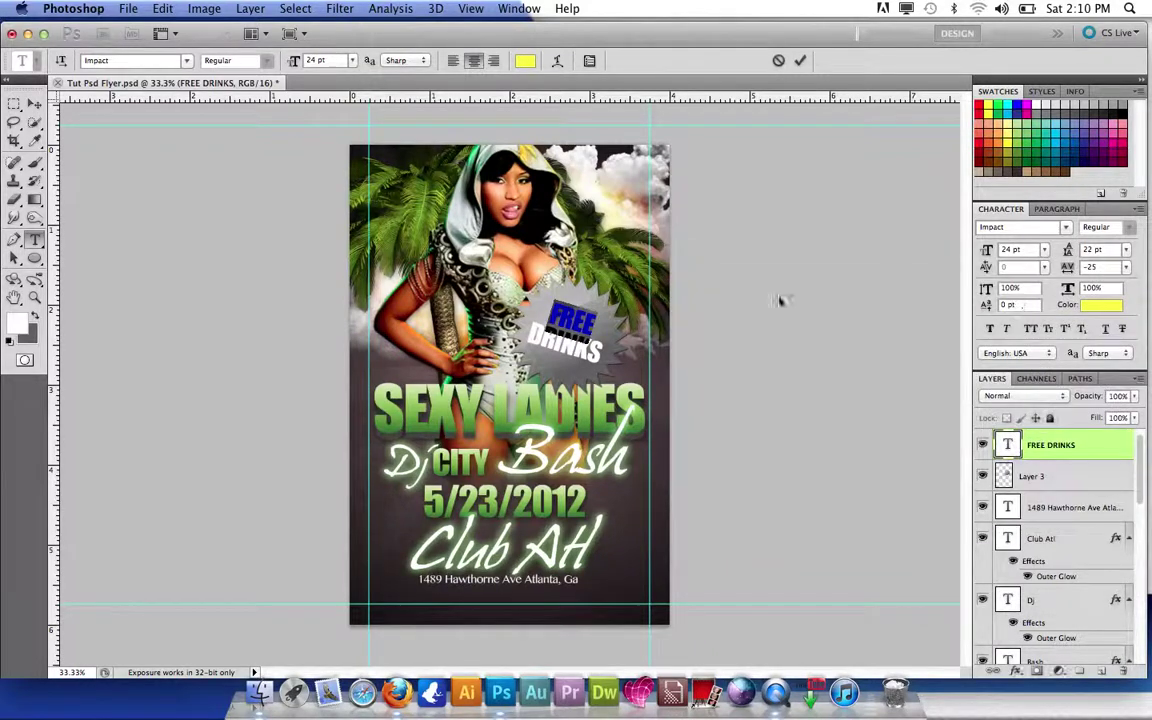
pyautogui.click(34, 104)
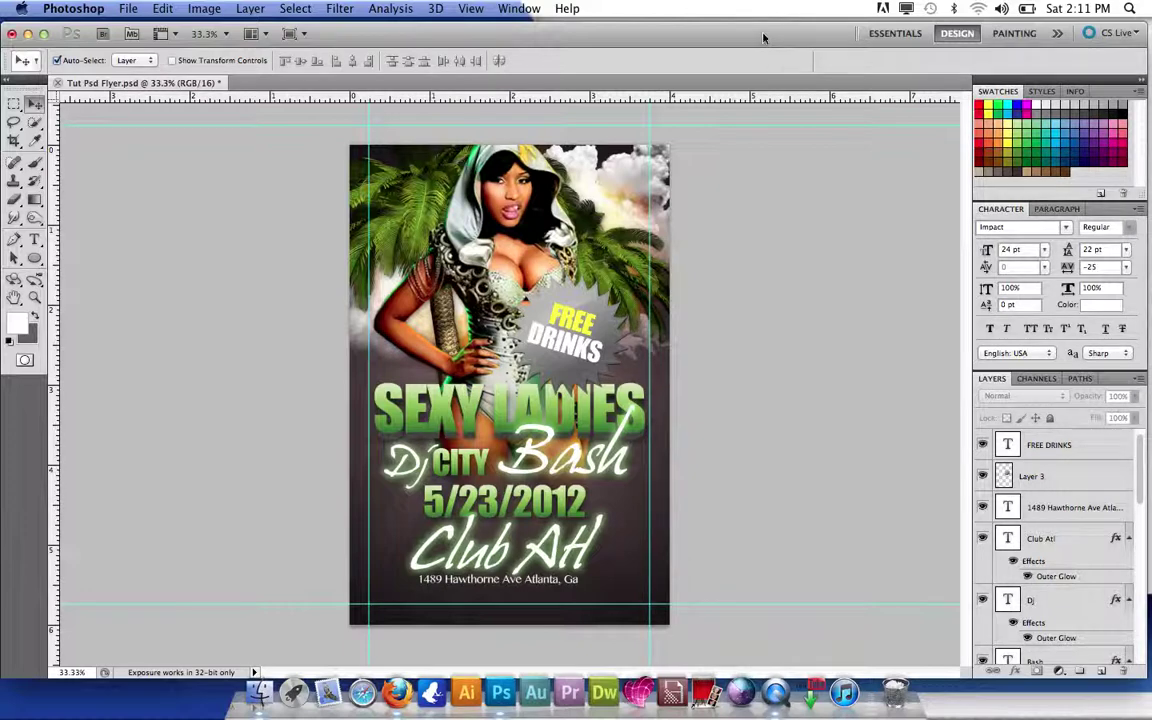
pyautogui.press('super+q')
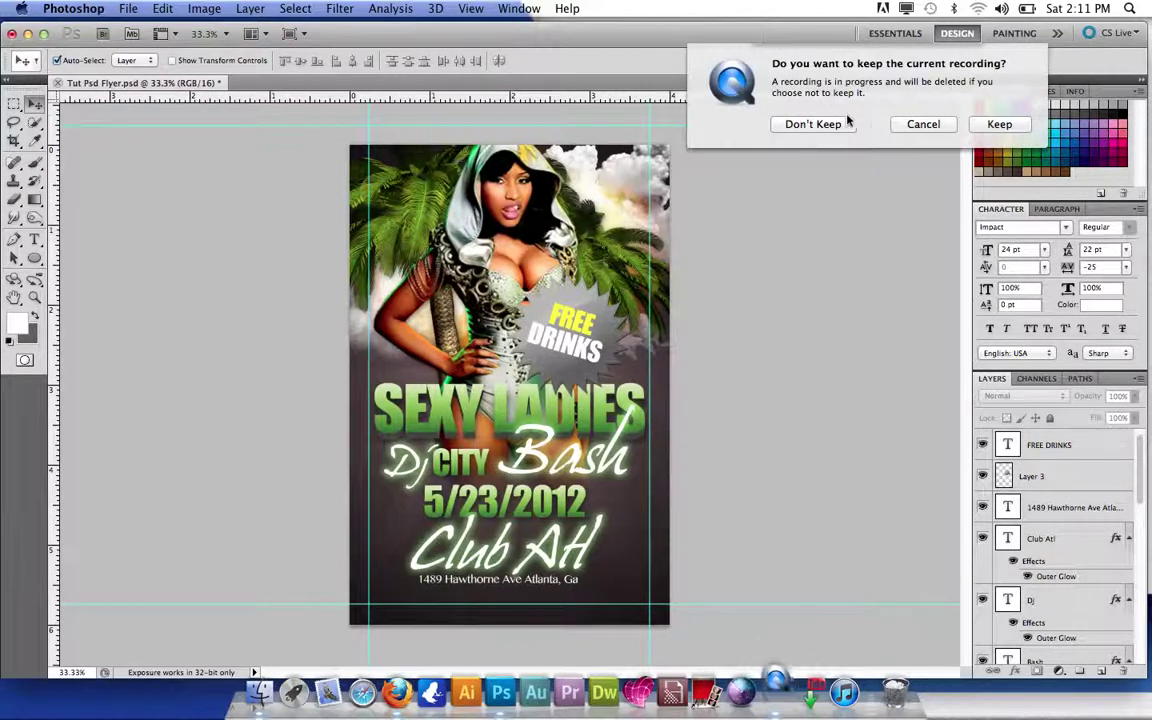